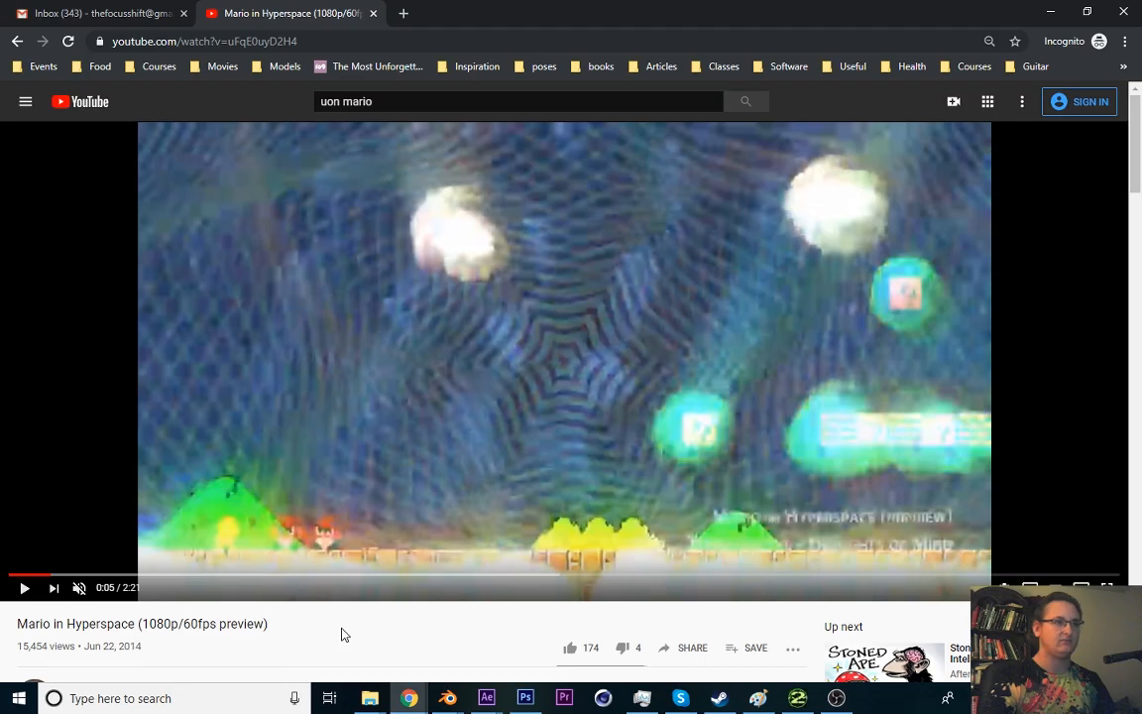
- Play the "Mario in Hyperspace" reference video in two short stretches, pausing to examine the rainbow trail effect
left_click(428, 491)
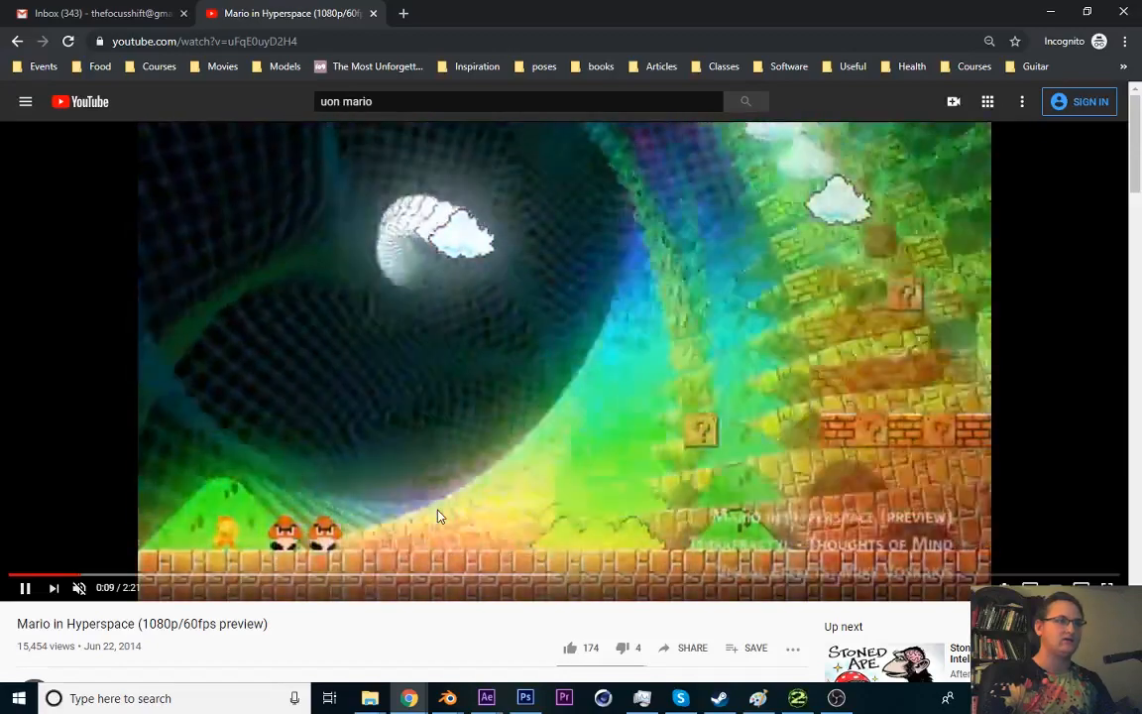
left_click(444, 519)
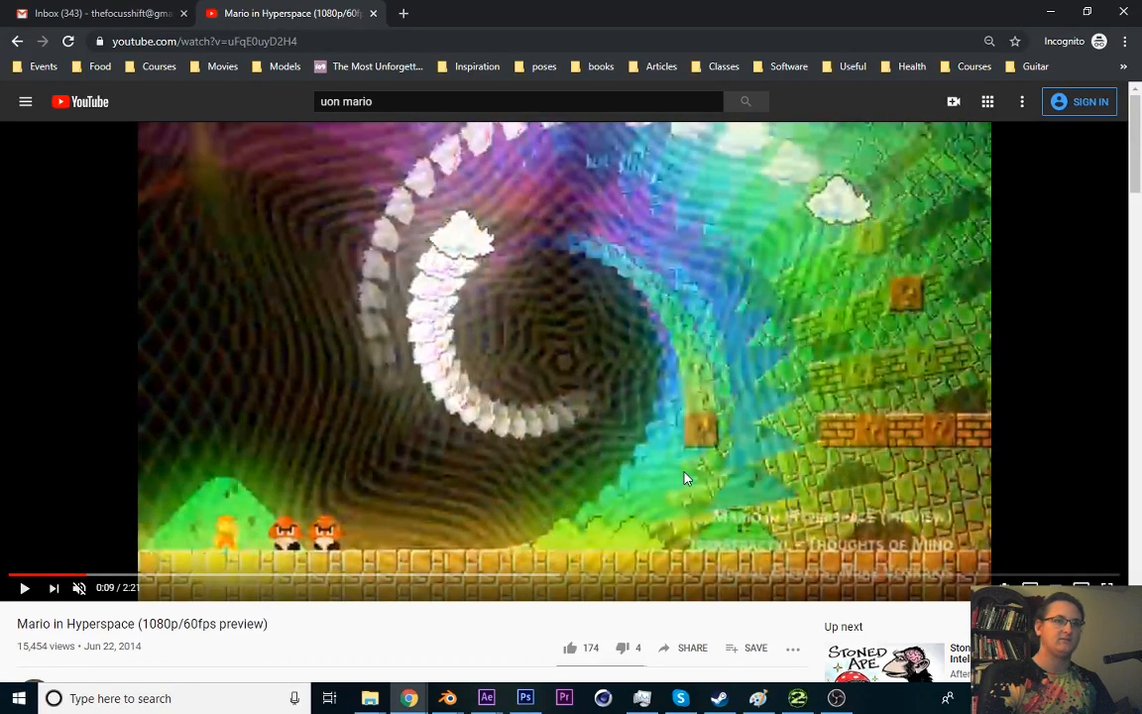
left_click(764, 363)
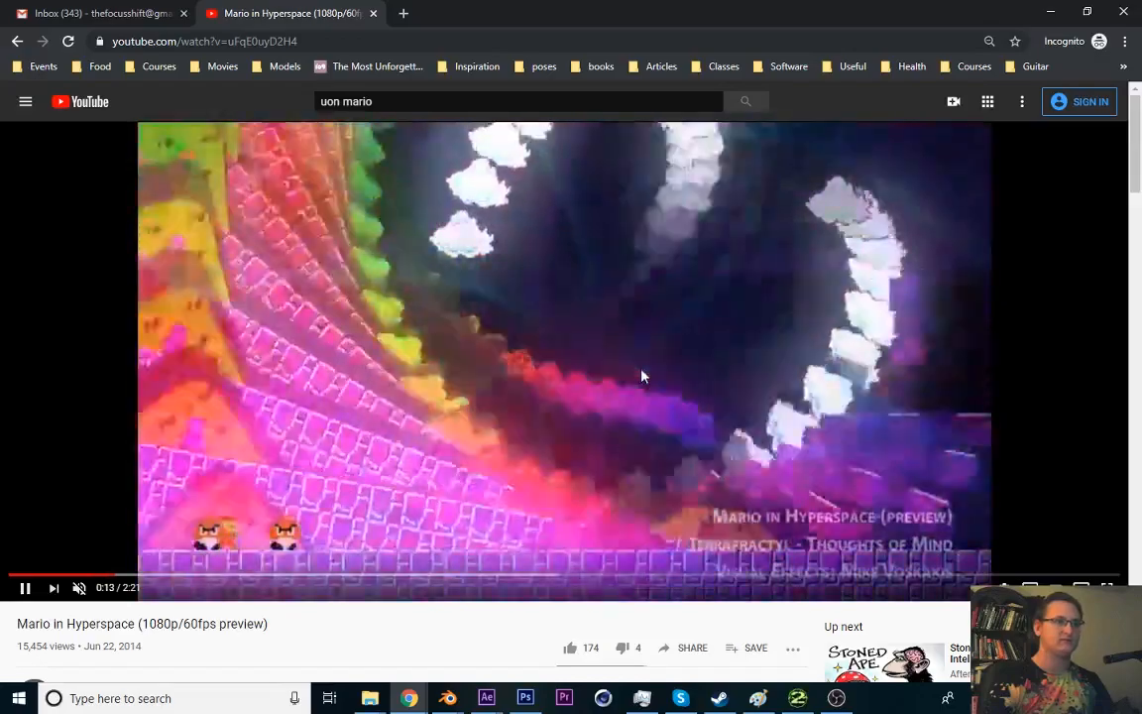
left_click(634, 376)
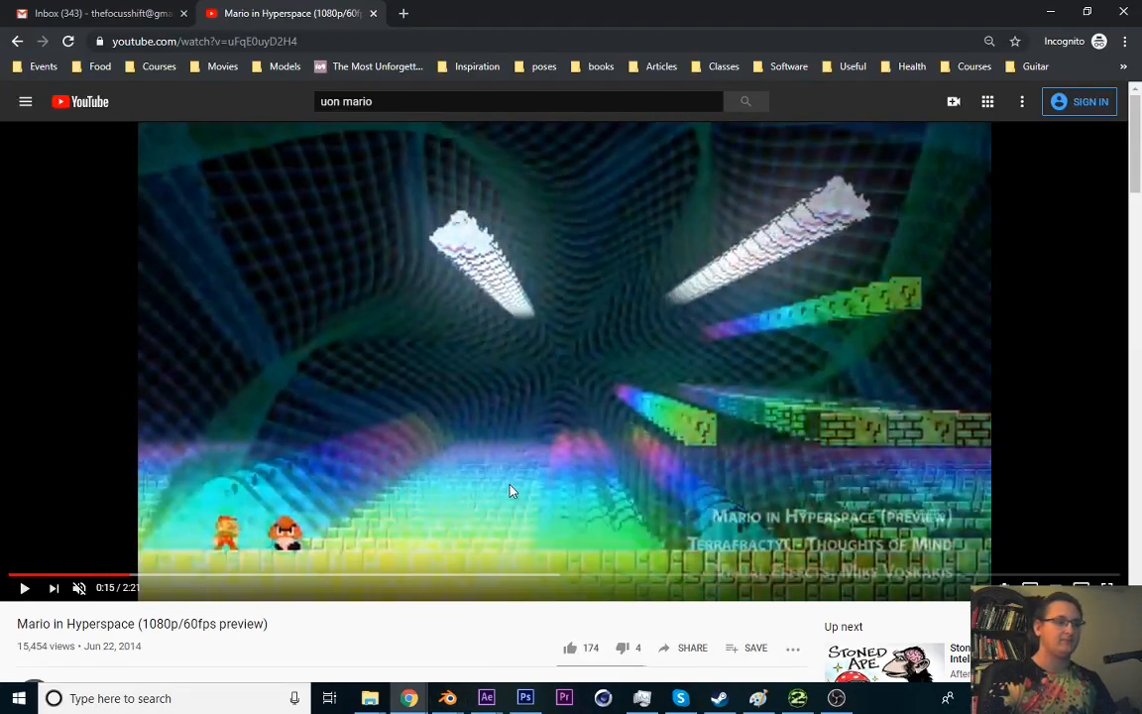
- Switch to Photoshop, collapse the floating Properties window and hide the rainbow gradient Layer 2
left_click(525, 698)
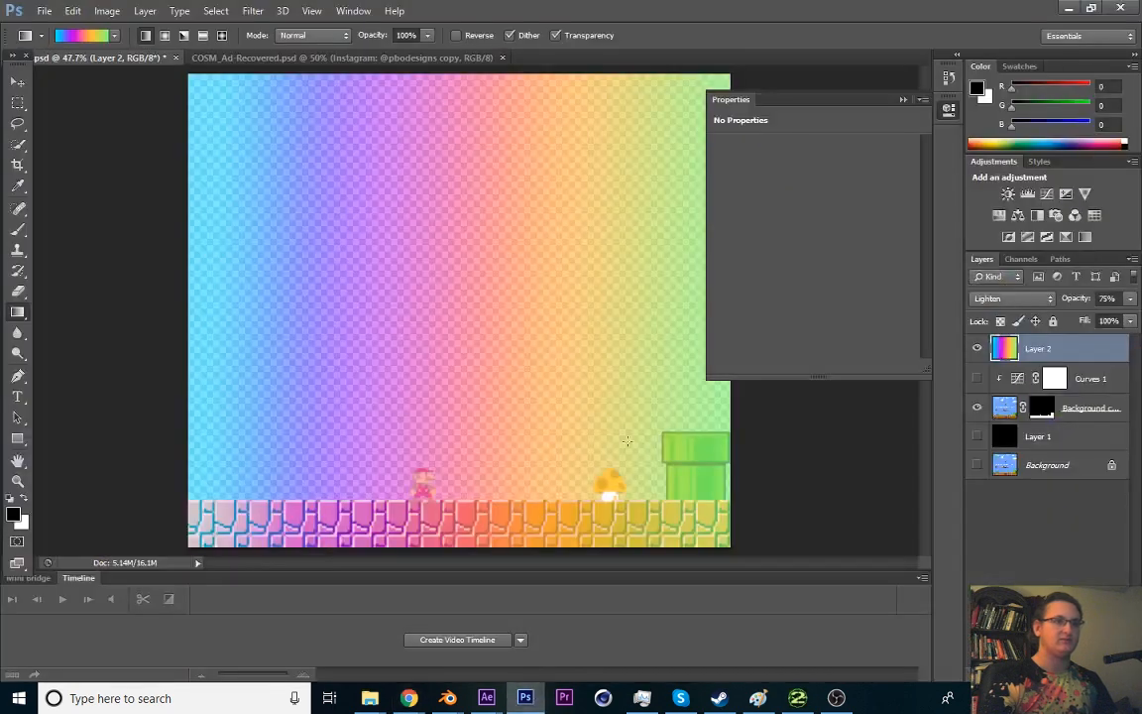
left_click(903, 100)
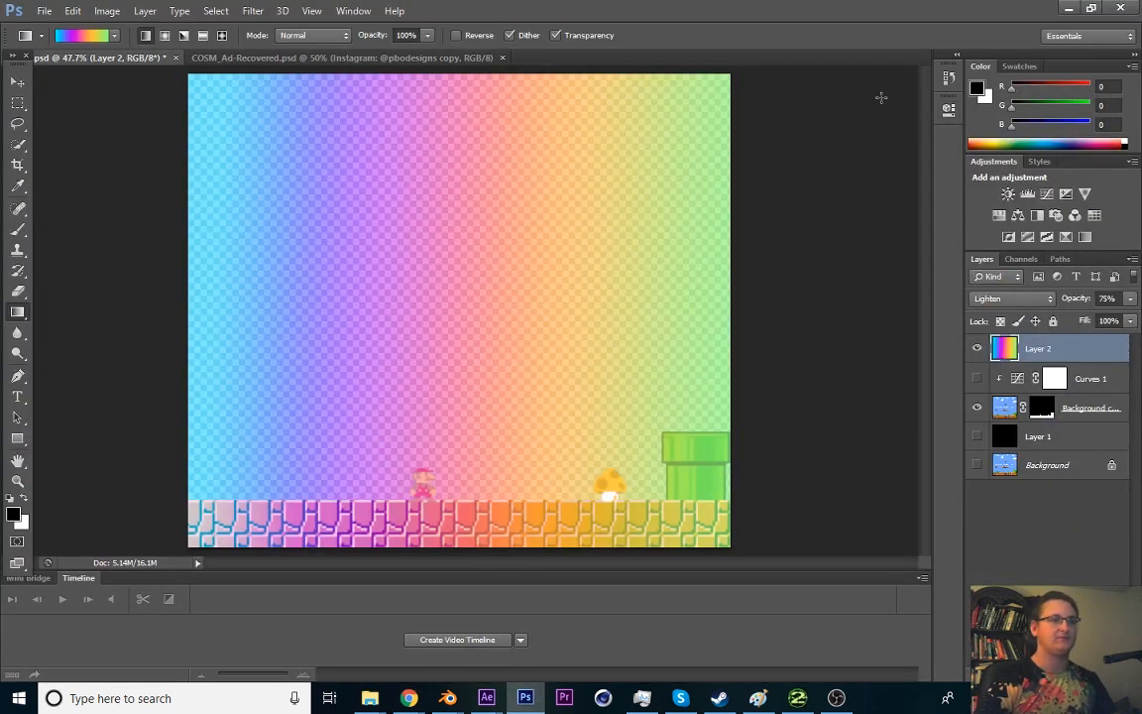
left_click(977, 348)
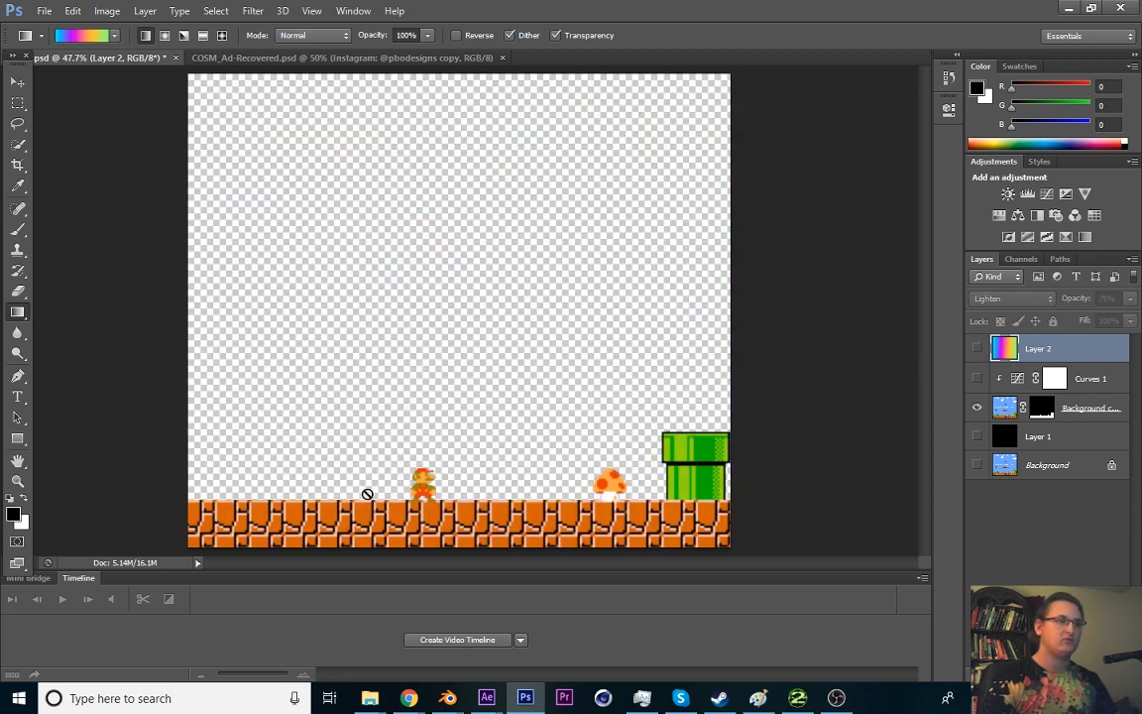
left_click(18, 104)
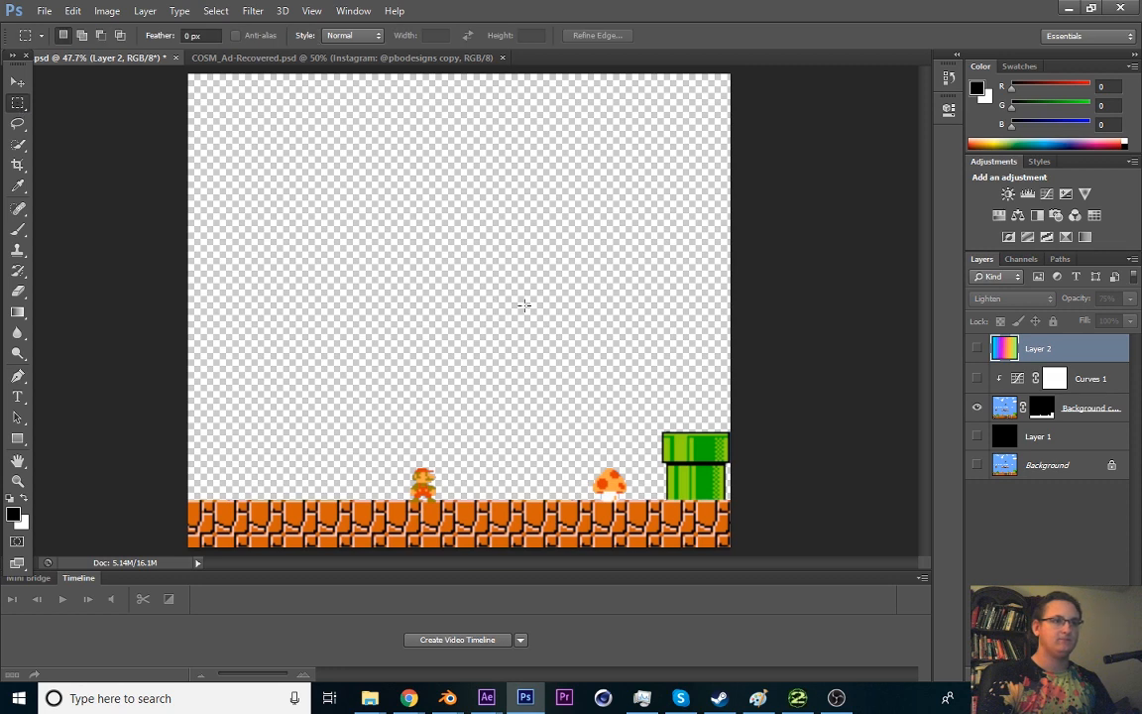
- Compare the original Background image with the masked Background copy by toggling their visibility
left_click(978, 408)
left_click(978, 465)
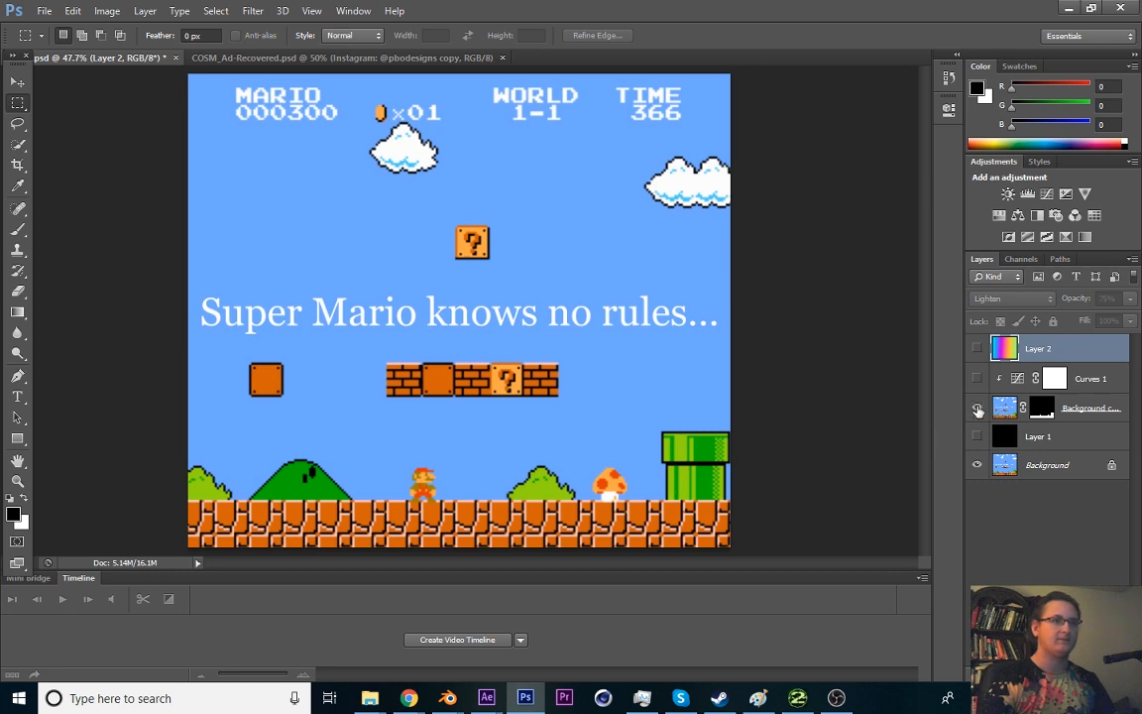
left_click(977, 466)
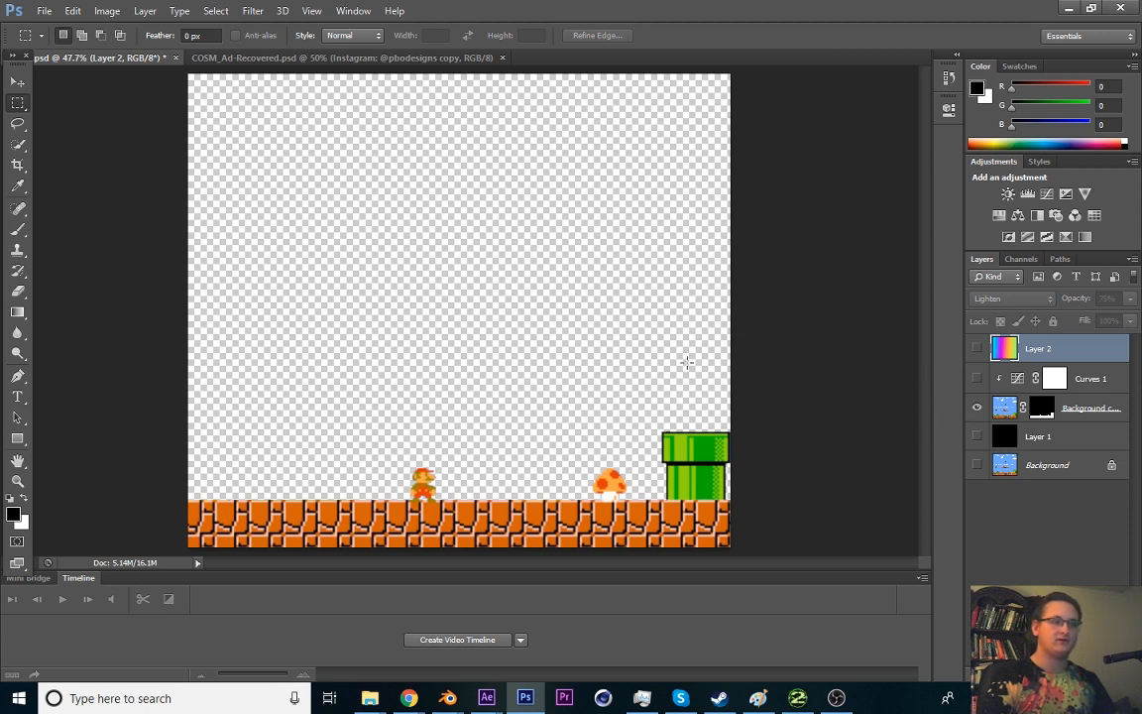
- Show the black Layer 1 and the Curves 1 adjustment to examine the silhouette matte, its curve and its masked source layer
left_click(977, 436)
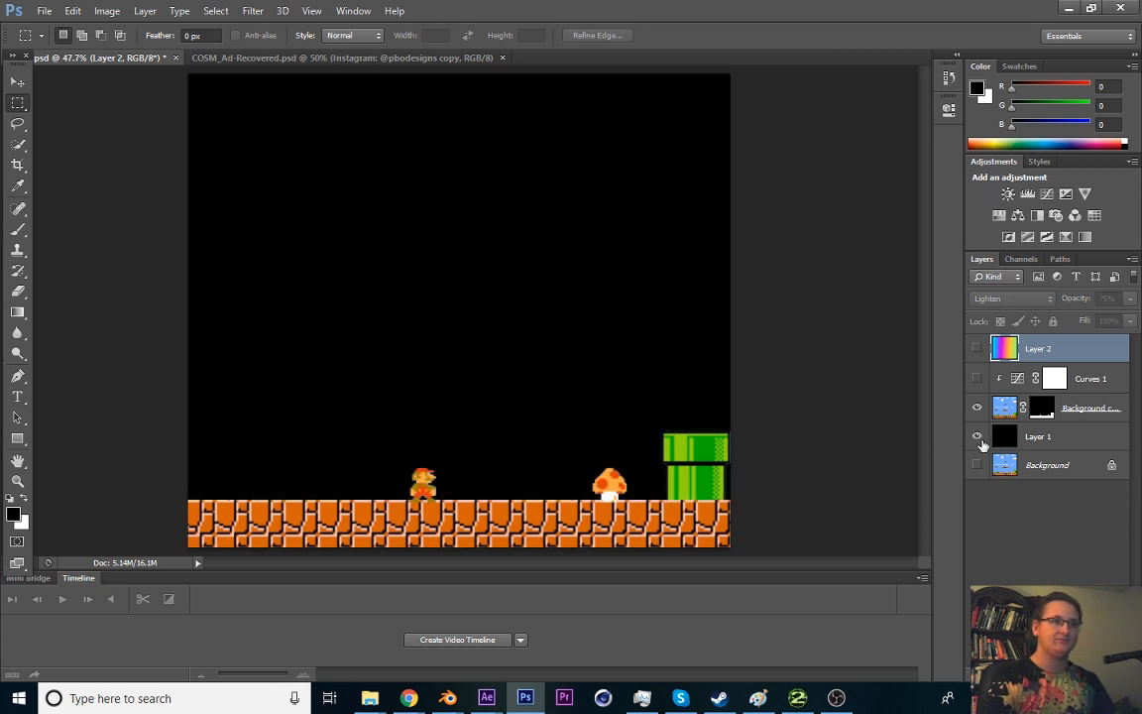
left_click(977, 378)
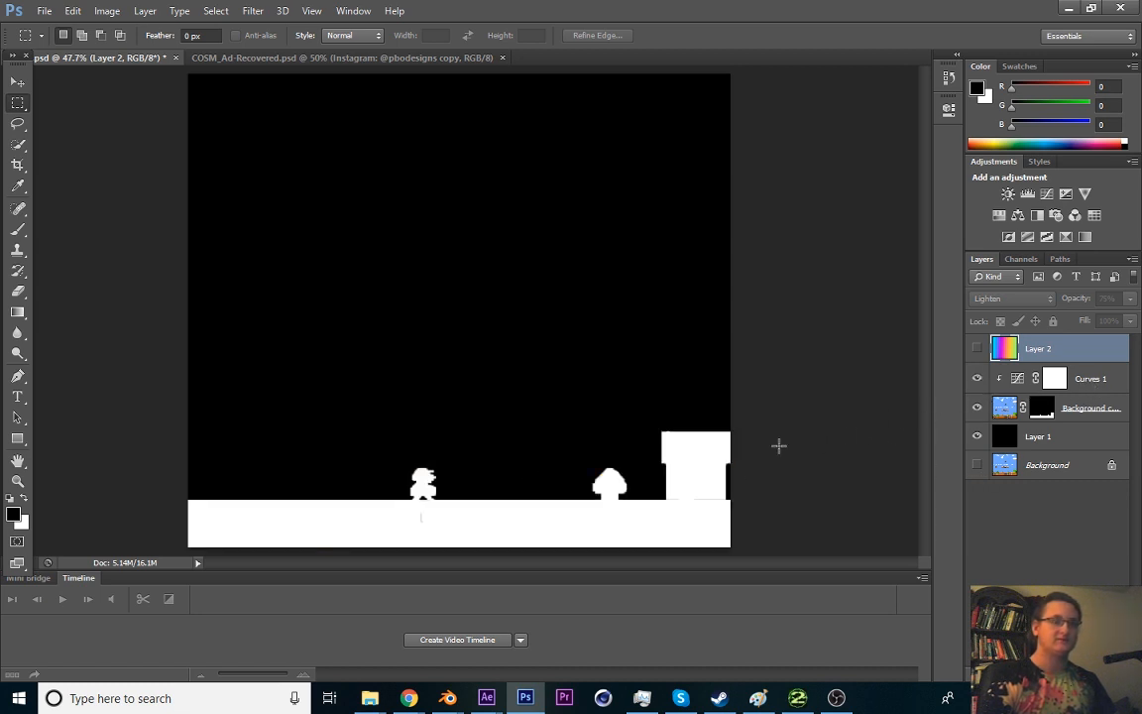
left_click(1024, 382)
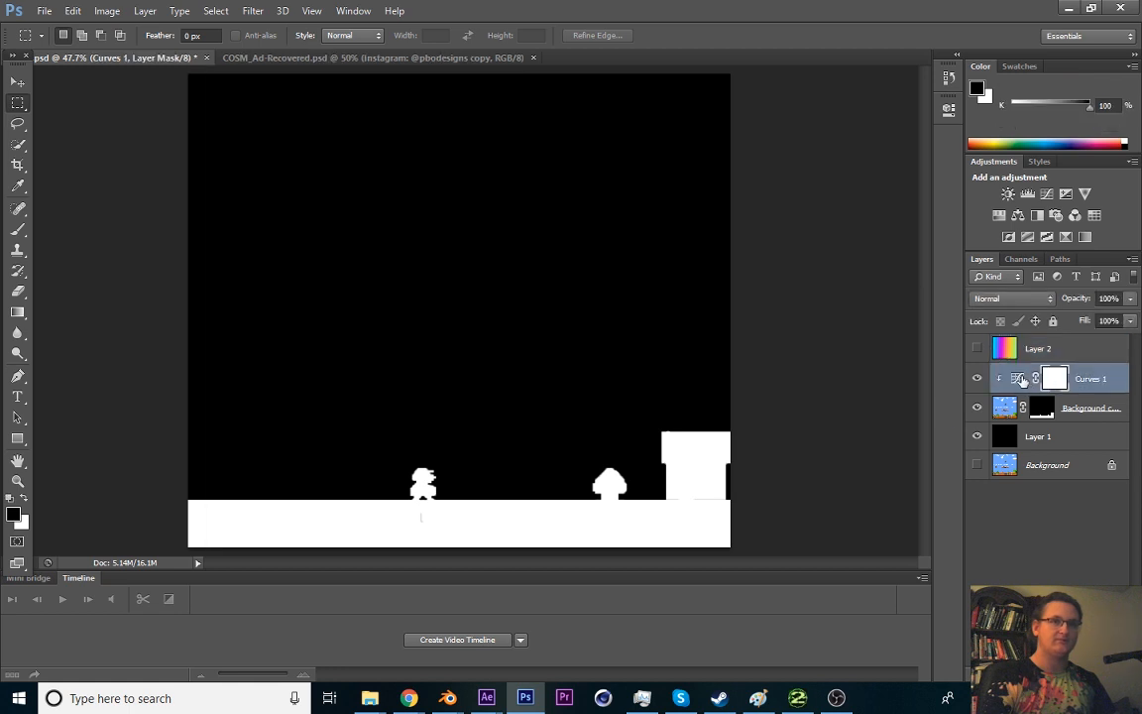
double_click(1019, 380)
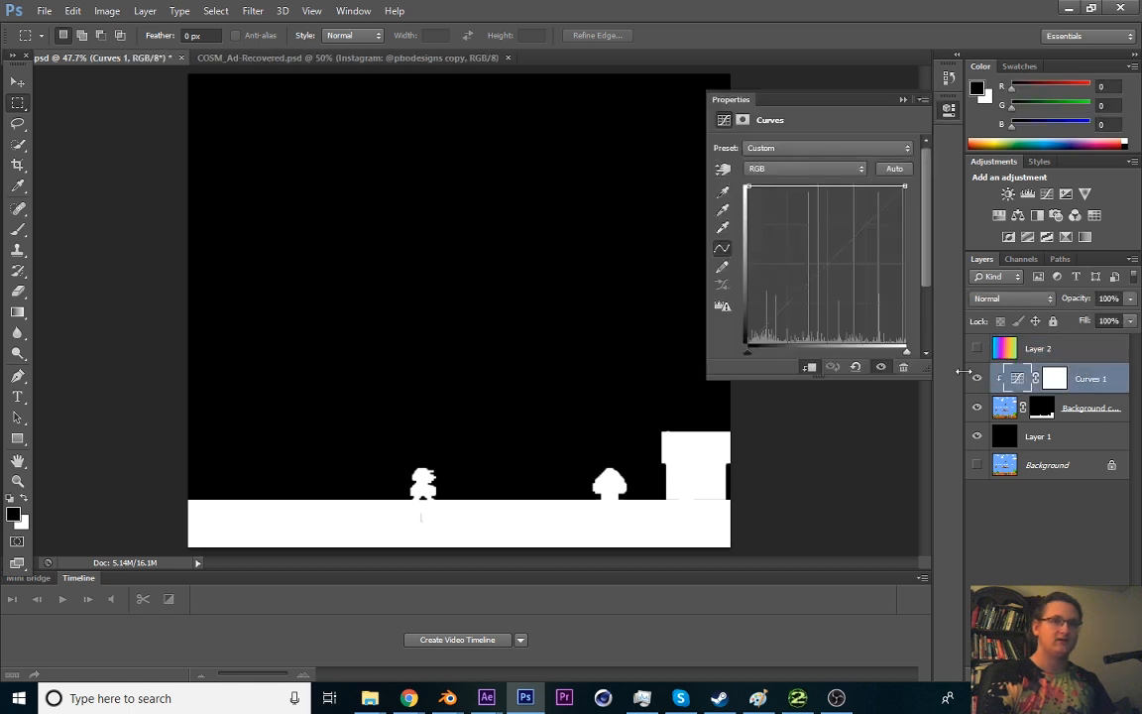
left_click(1004, 408)
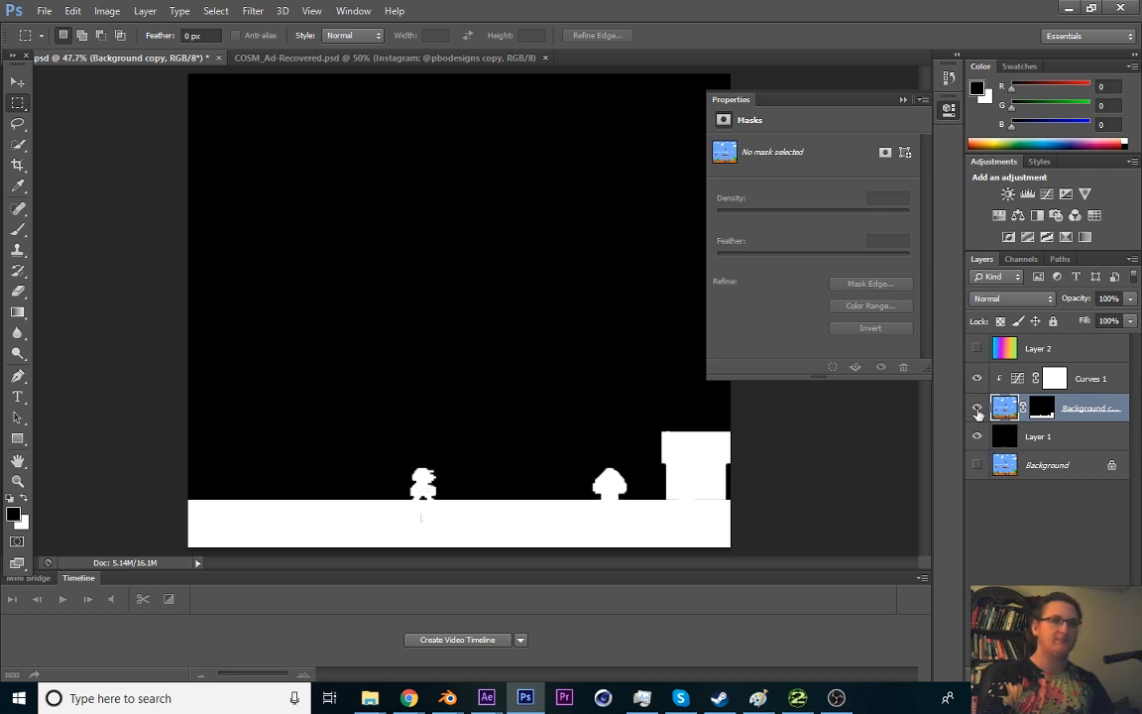
left_click(977, 409)
left_click(979, 411)
- Hide Curves 1 and Layer 1, and briefly preview the rainbow gradient Layer 2 over the masked cutout
left_click(978, 379)
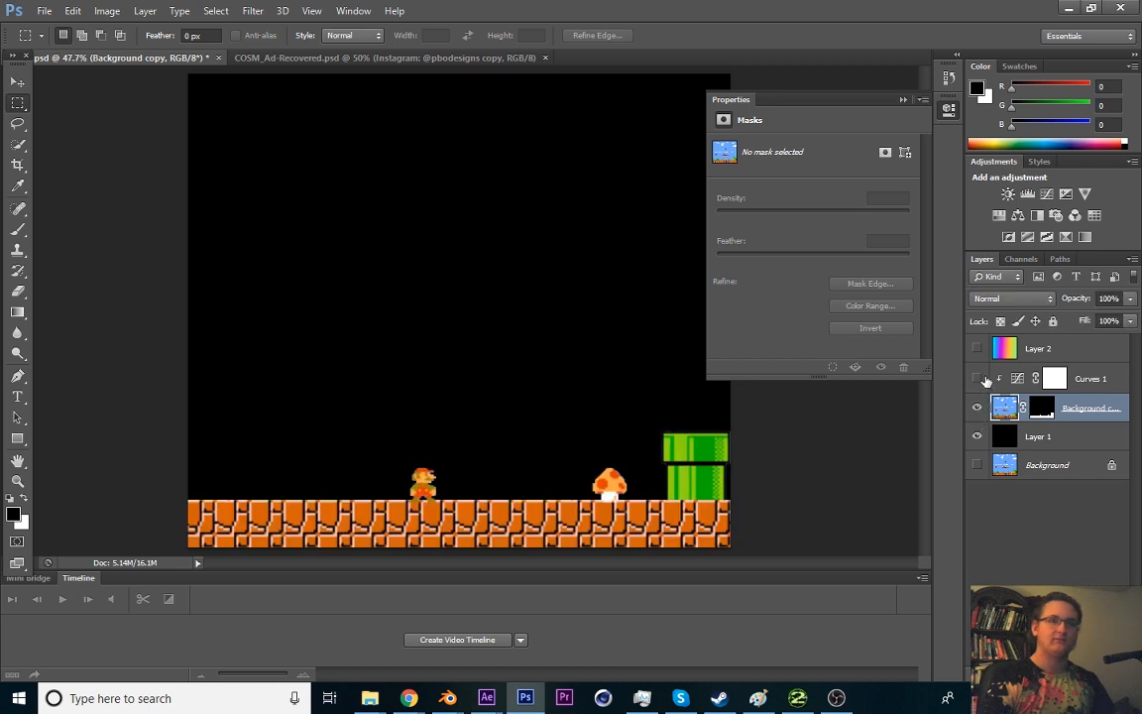
left_click(978, 436)
left_click(978, 348)
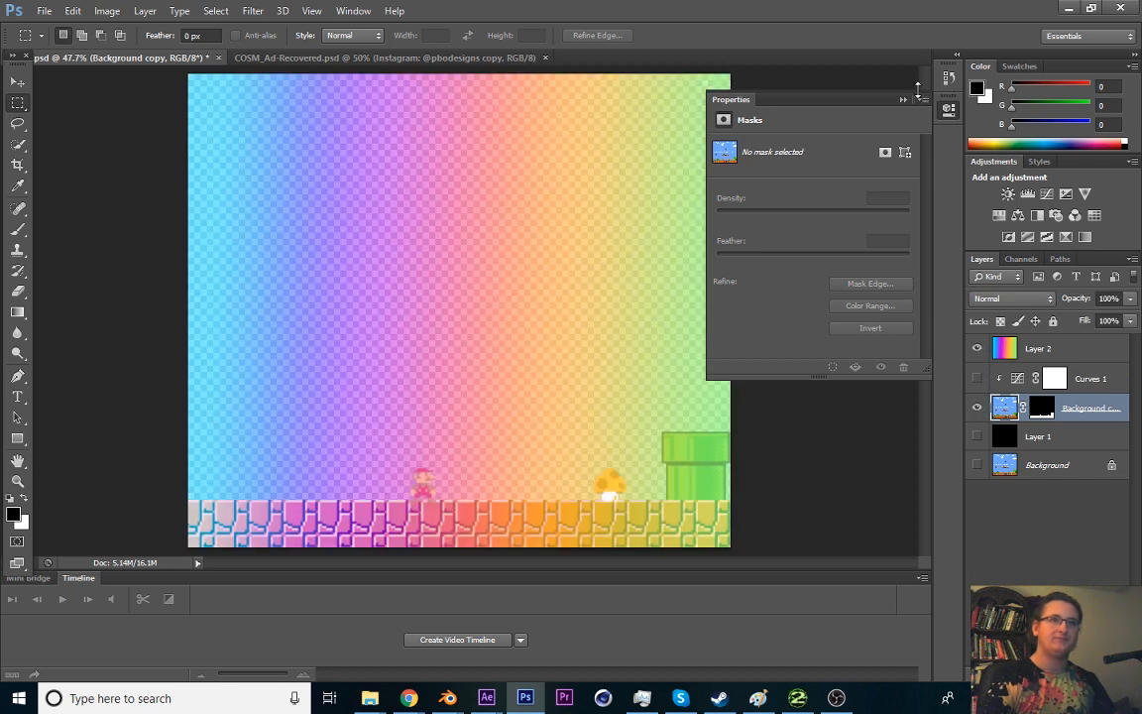
left_click(904, 99)
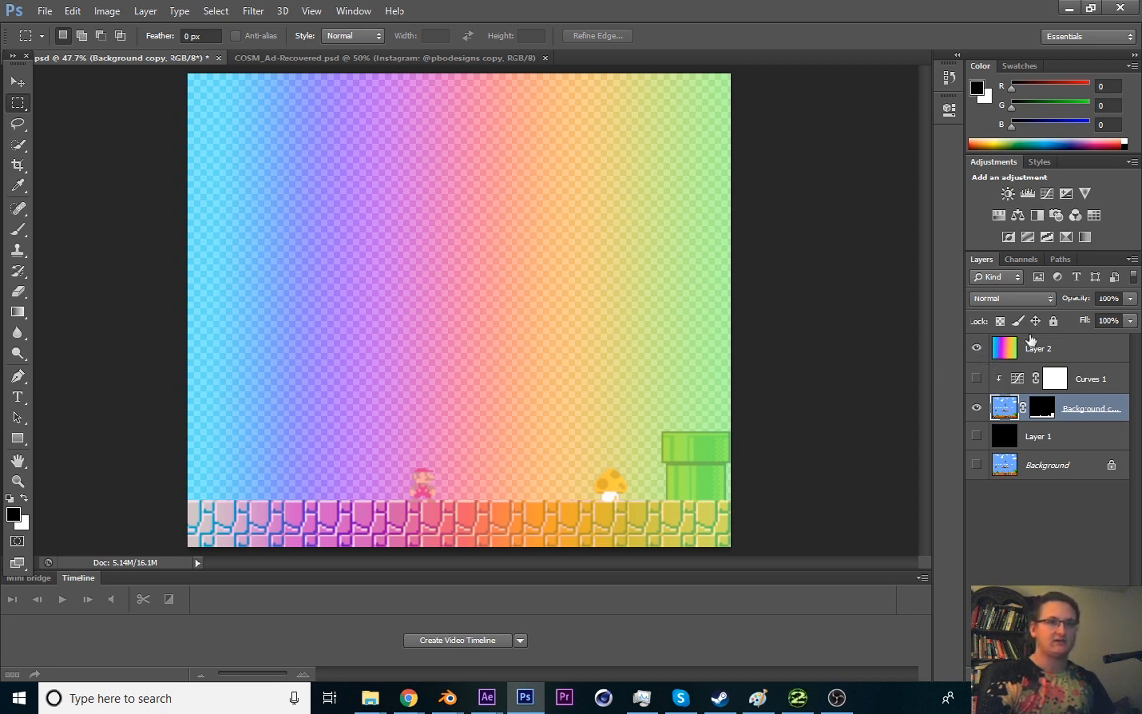
left_click(978, 349)
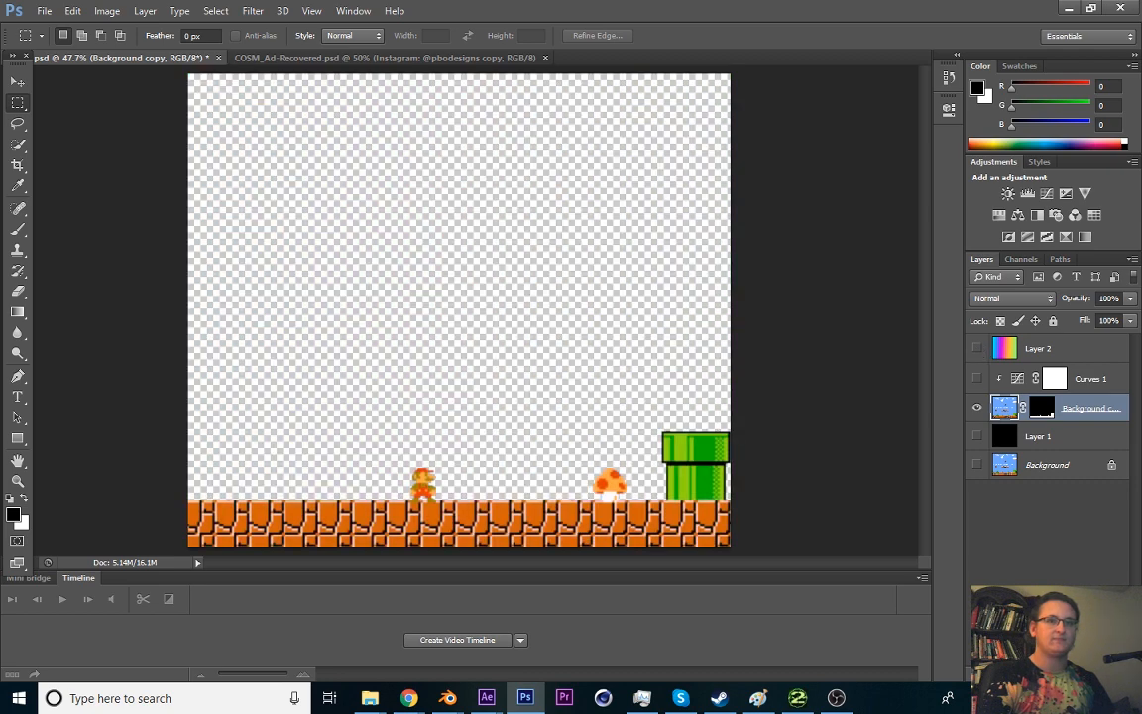
- Create a new layer and fill it with the custom blue, purple, orange and green linear gradient running horizontally across the full canvas
key("ctrl+shift+alt+n")
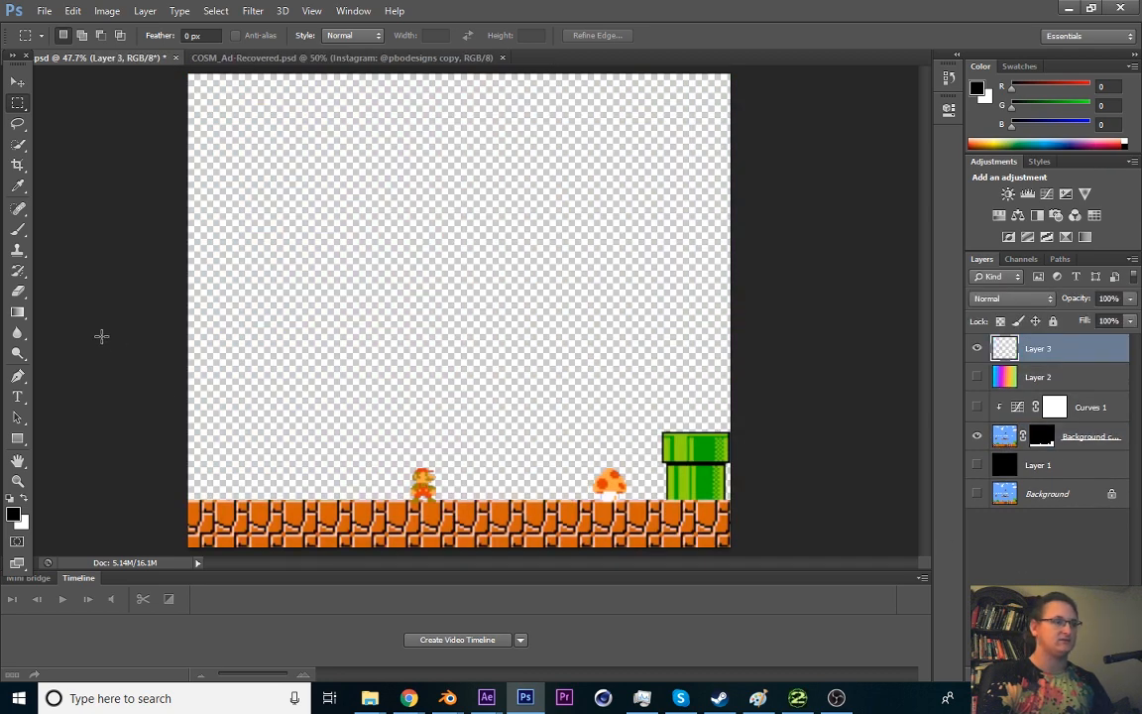
mouse_move(408, 698)
left_click(478, 653)
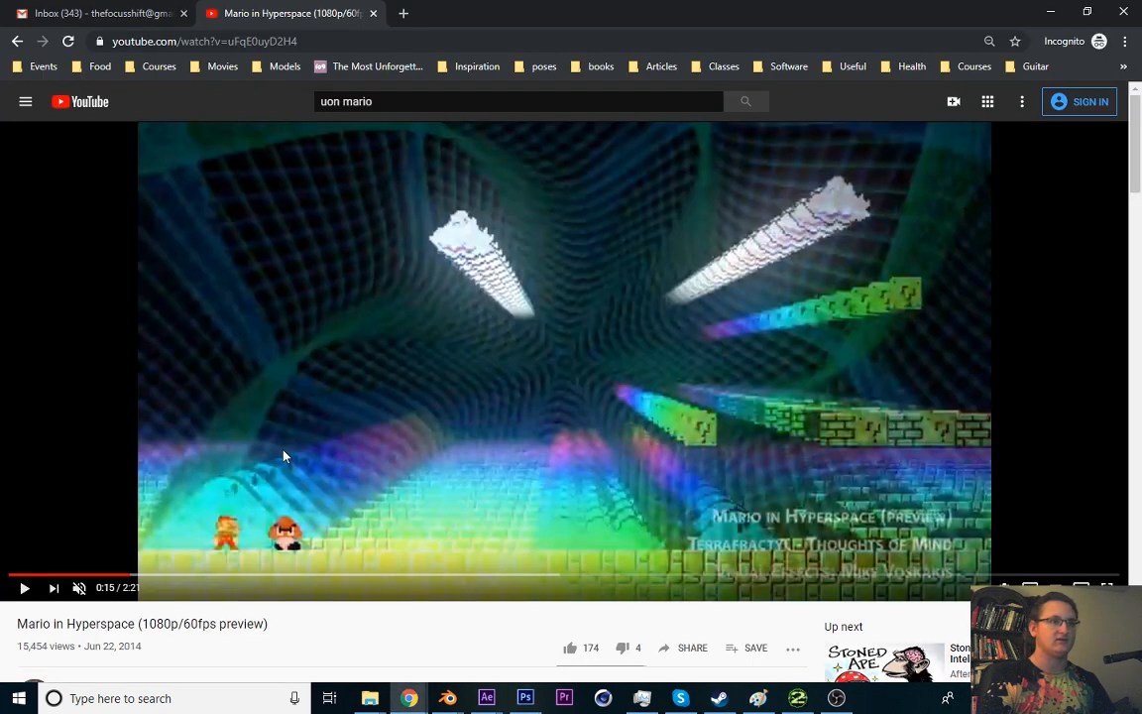
left_click(526, 698)
left_click(14, 316)
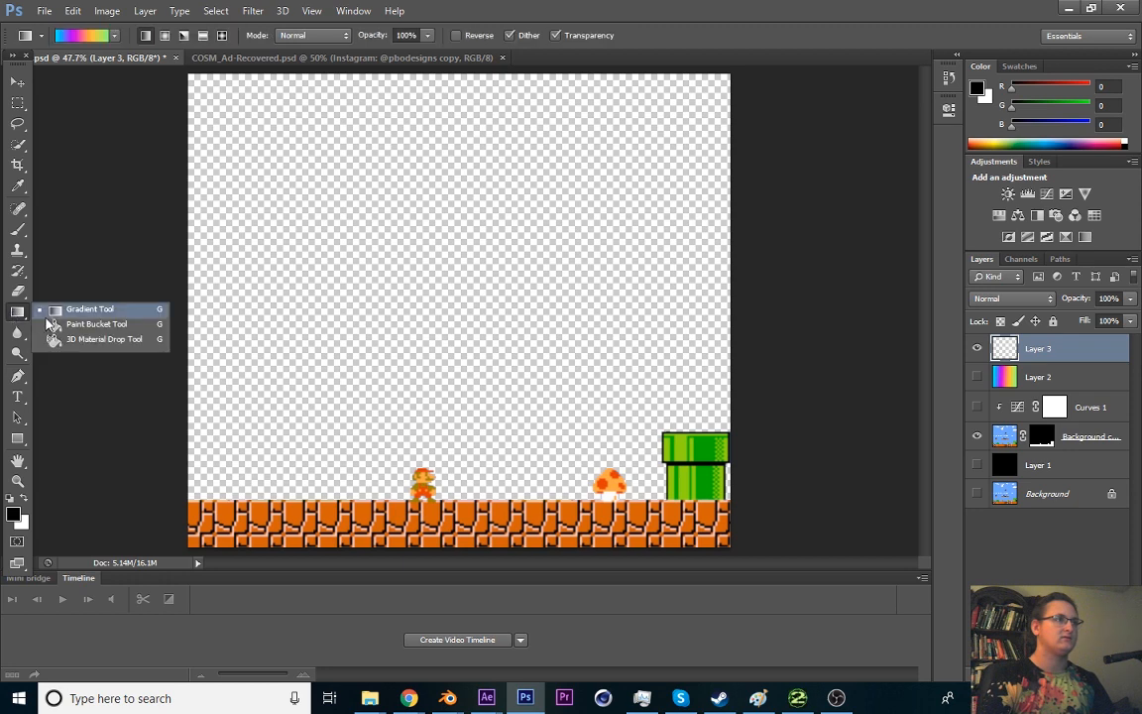
left_click(50, 289)
left_click(79, 35)
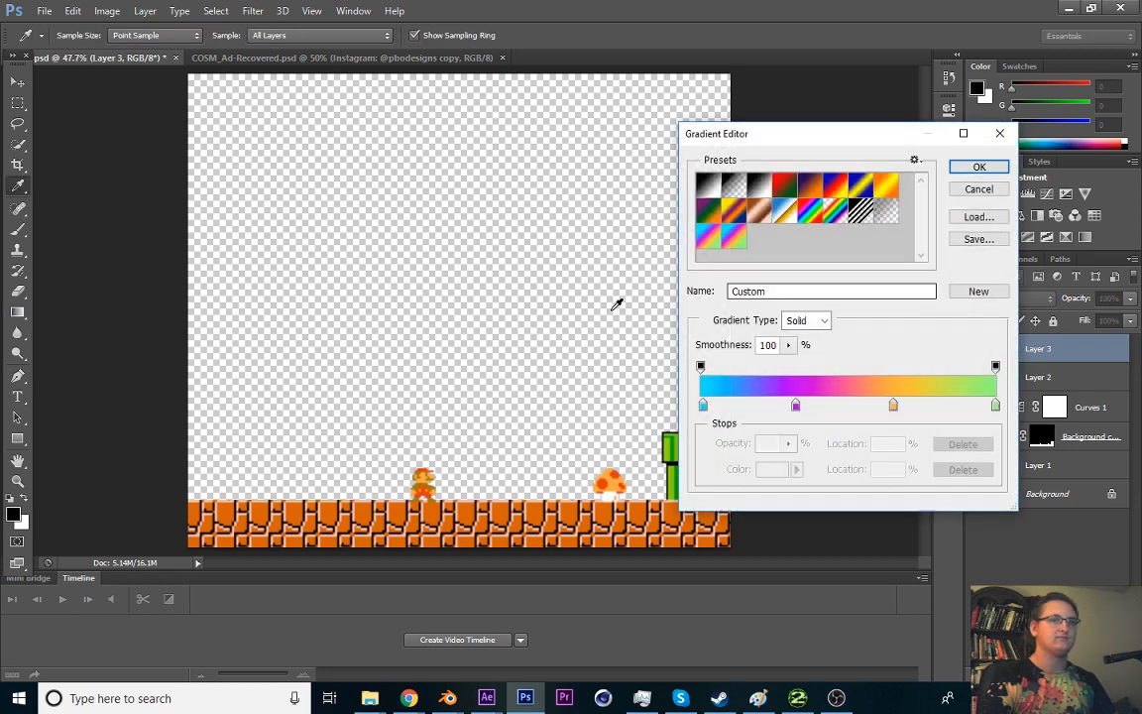
left_click(991, 167)
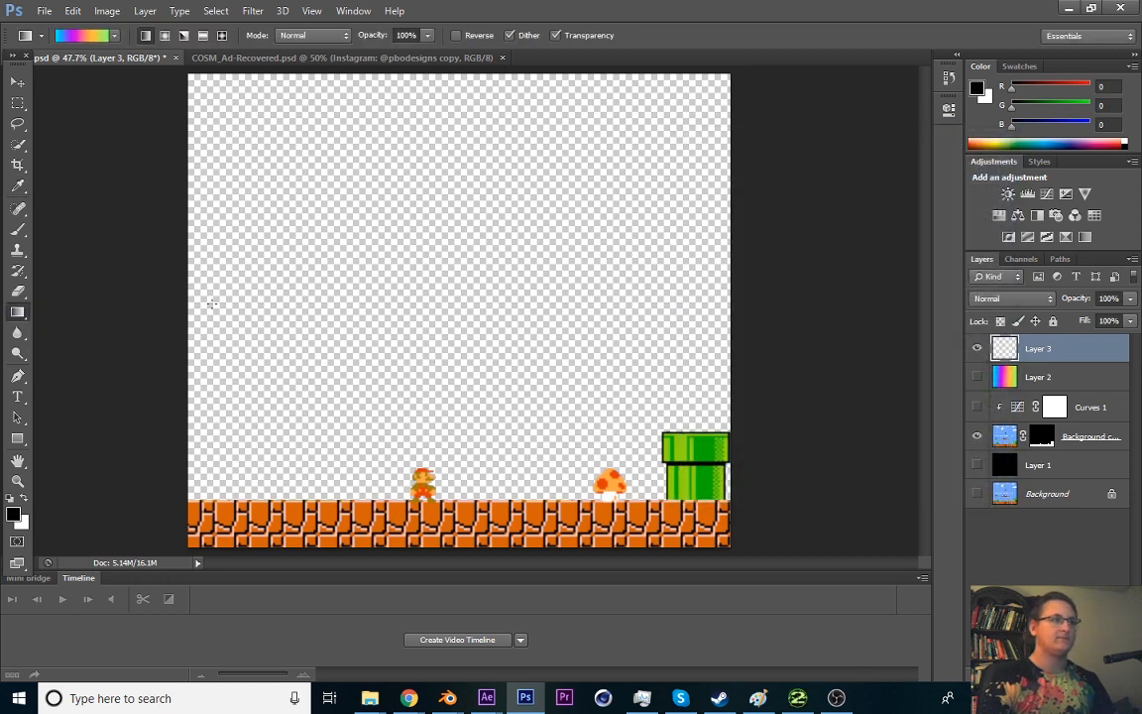
left_click_drag(191, 304, 733, 325, "shift")
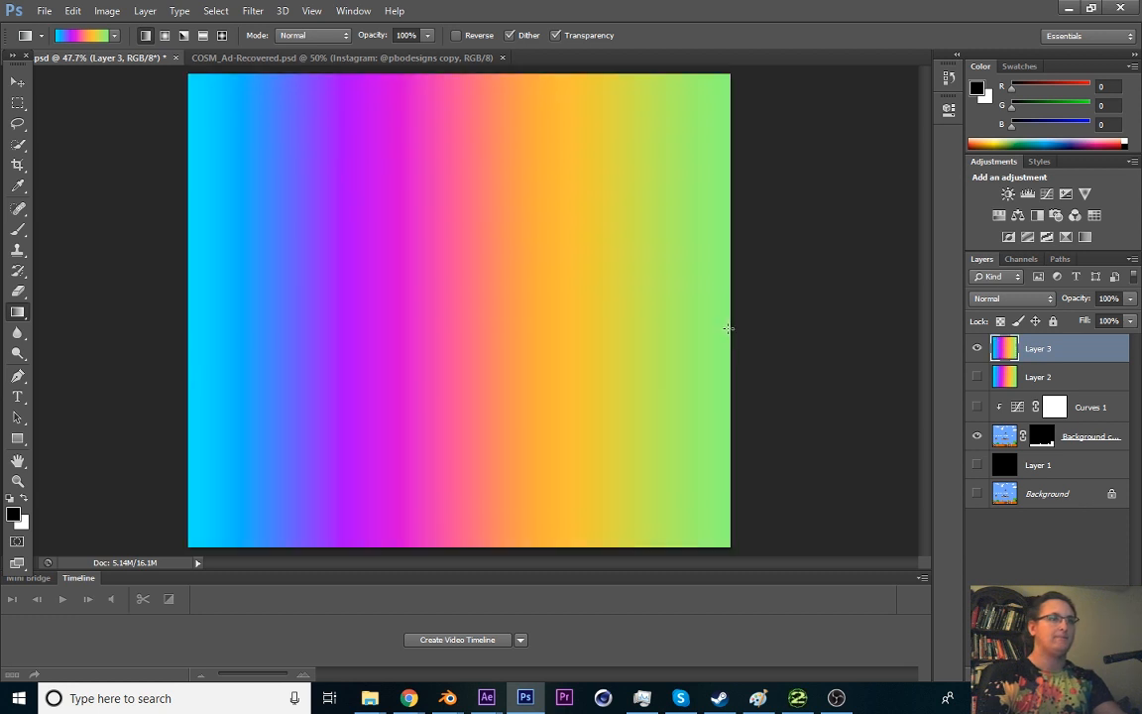
- Set the new gradient layer's opacity to 75%
left_click(1060, 380)
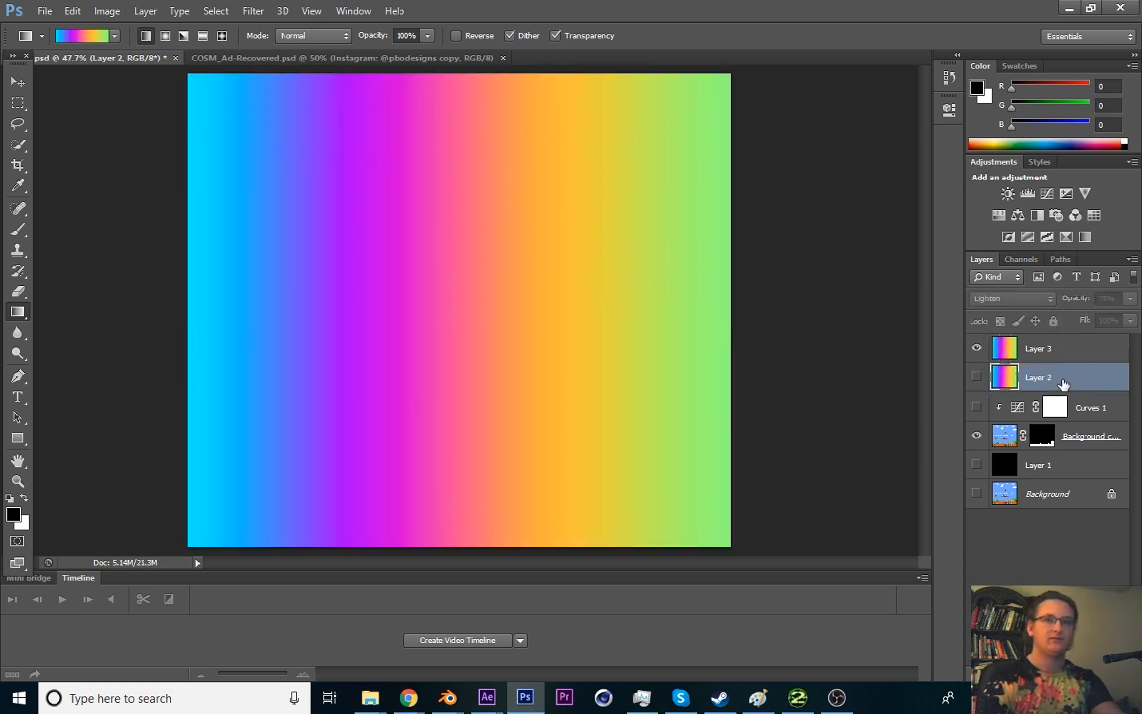
left_click(1046, 350)
left_click(1125, 297)
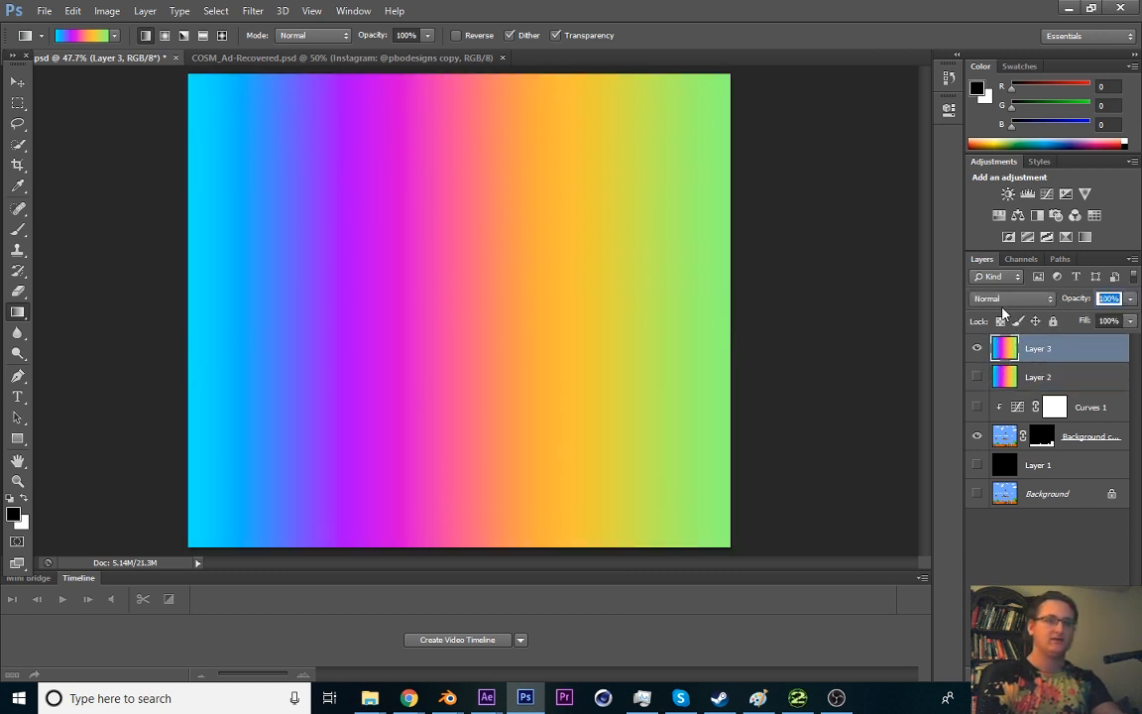
type("75")
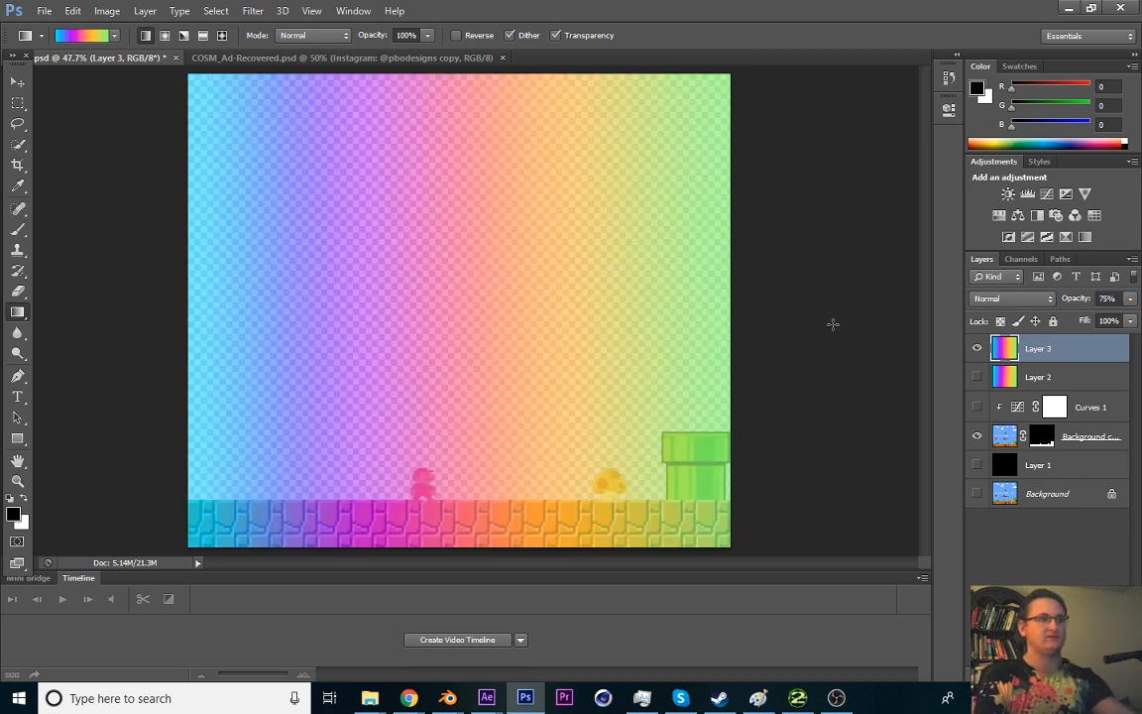
- Compare the Lighten blend mode with Normal on the new gradient layer, keep Normal and hide the layer
left_click(1039, 300)
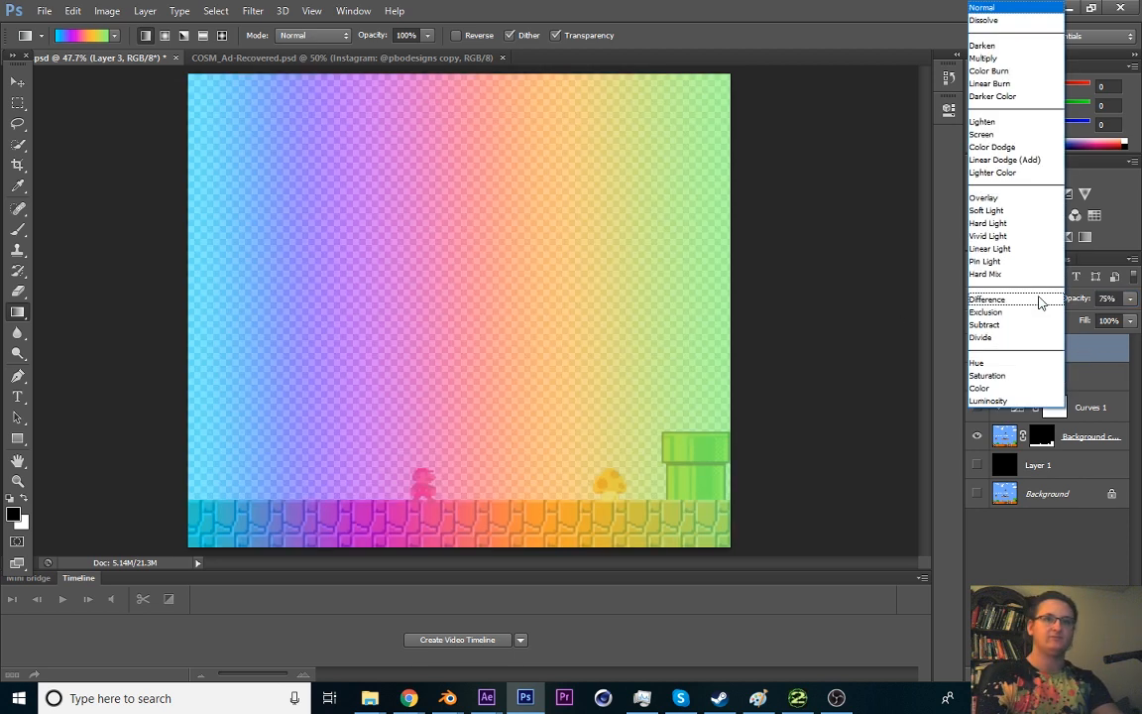
left_click(1014, 121)
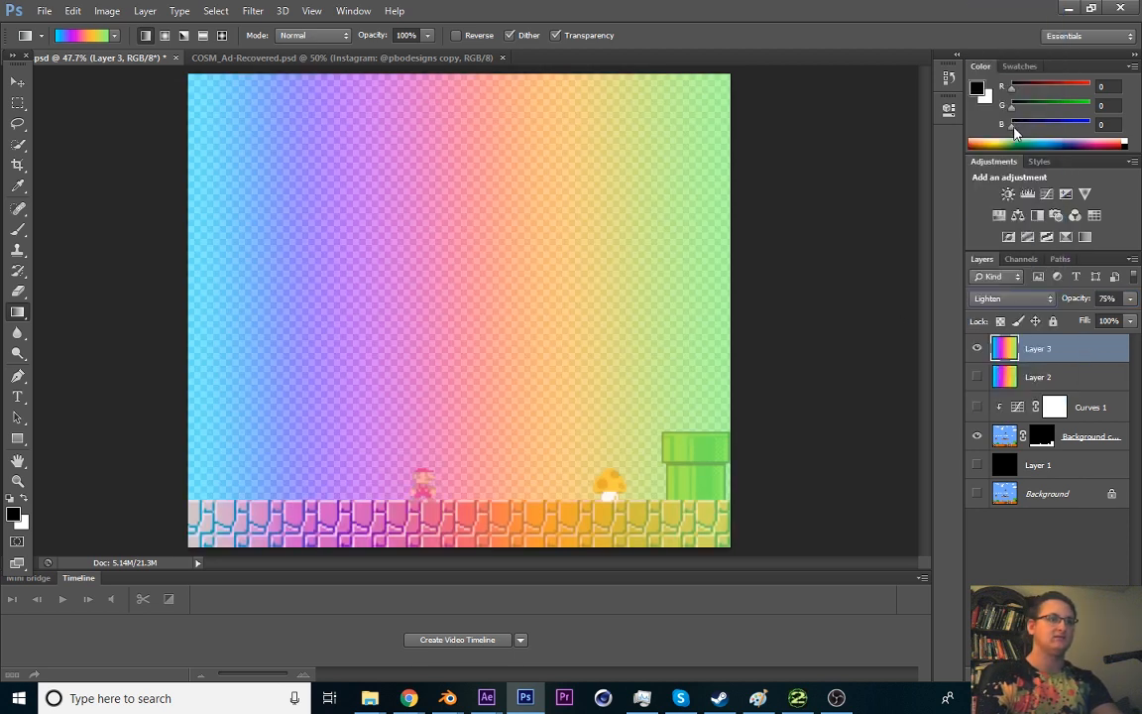
left_click(1030, 298)
left_click(991, 9)
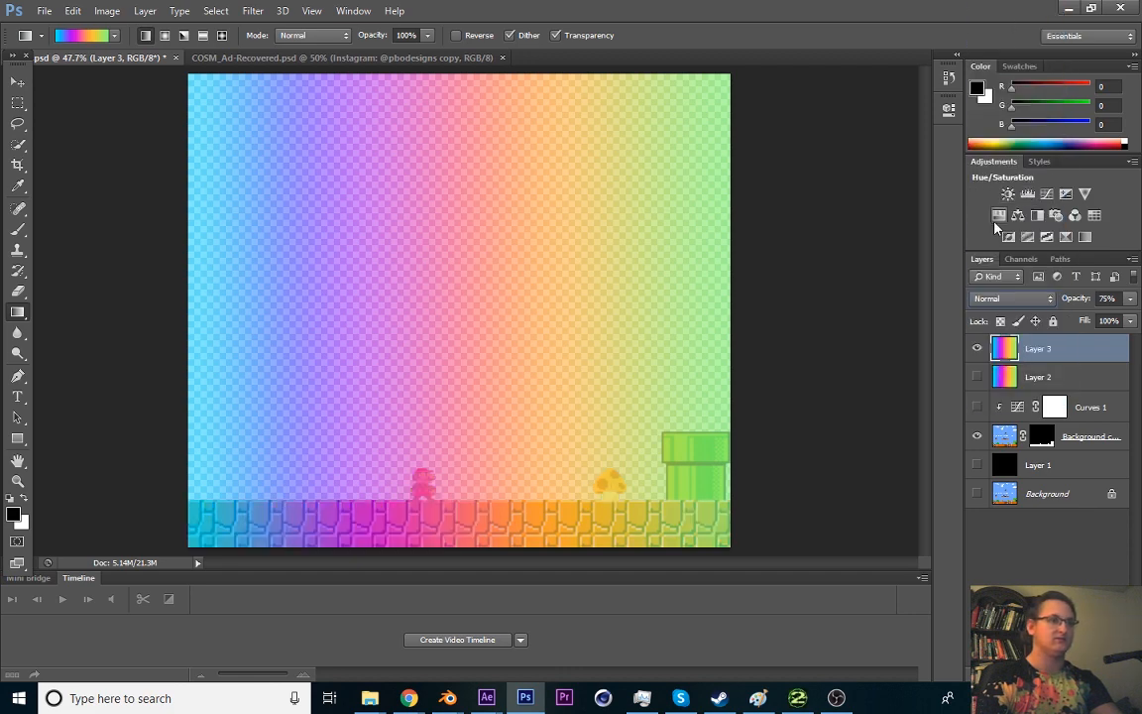
left_click(977, 348)
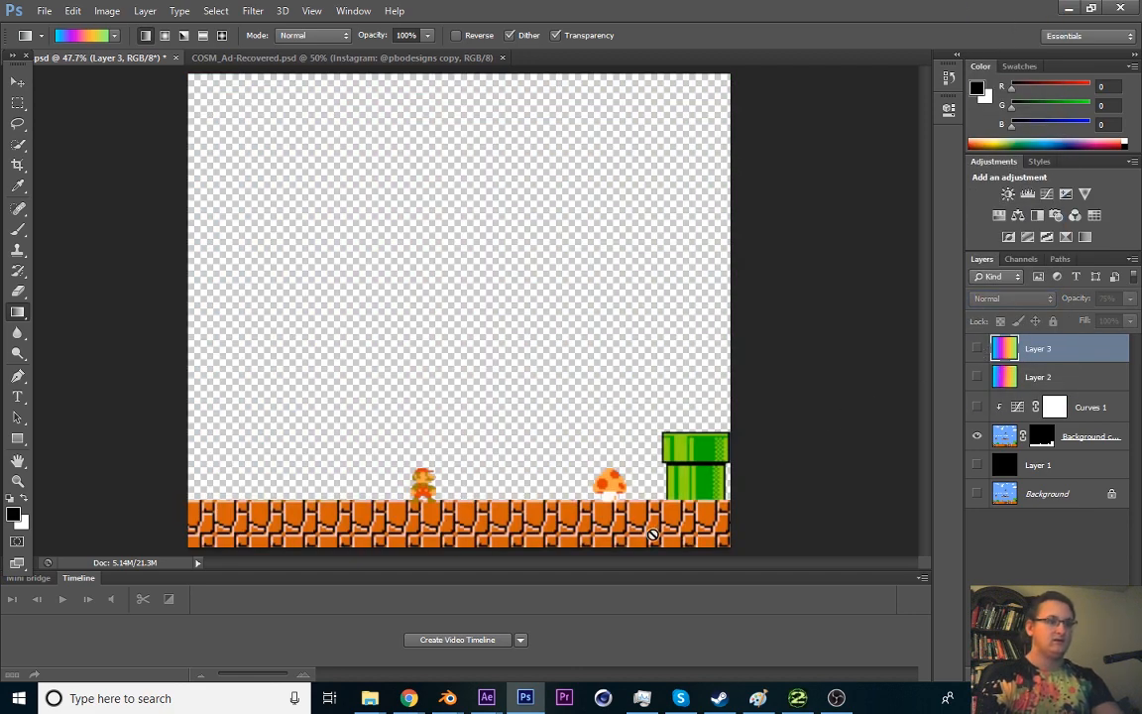
- Switch to the new Blender scene, dismiss the splash screen and set the viewport to an orthographic front view
mouse_move(448, 696)
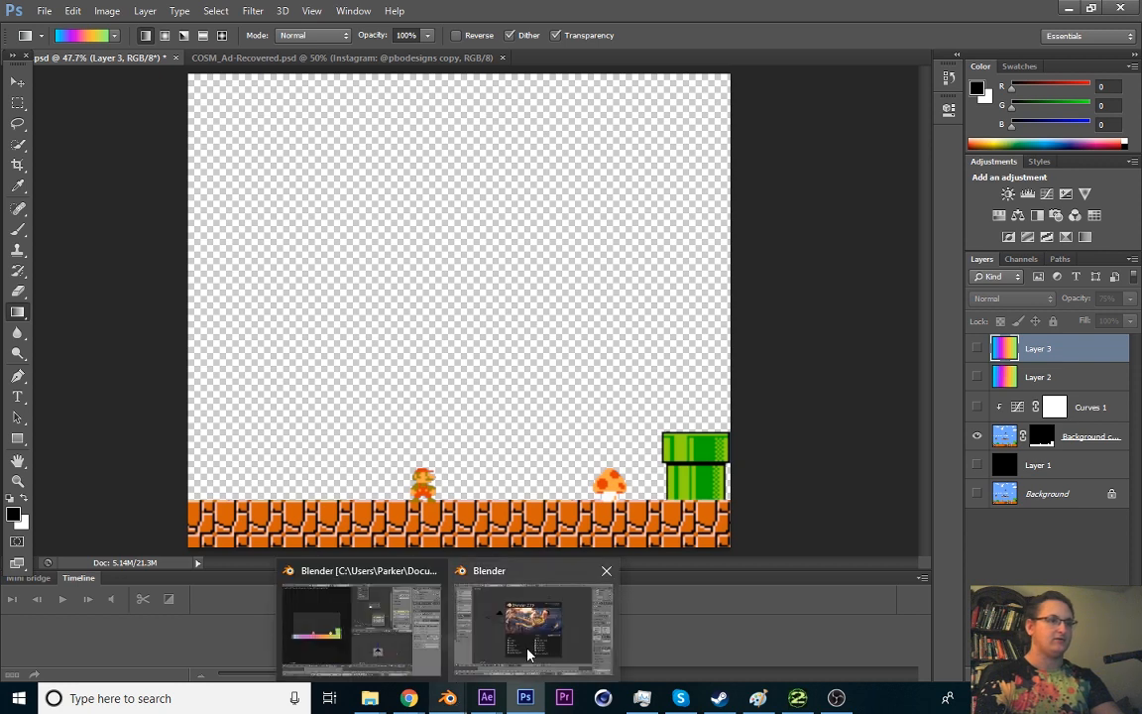
left_click(528, 655)
left_click(822, 350)
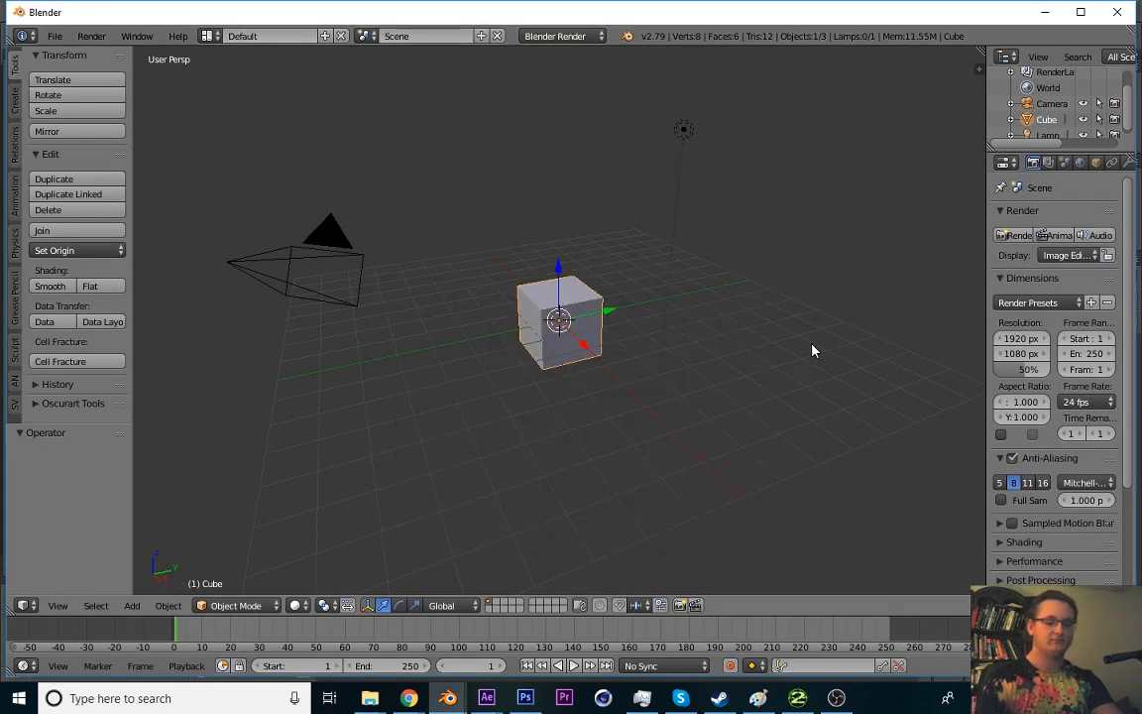
key("KP_1")
key("KP_5")
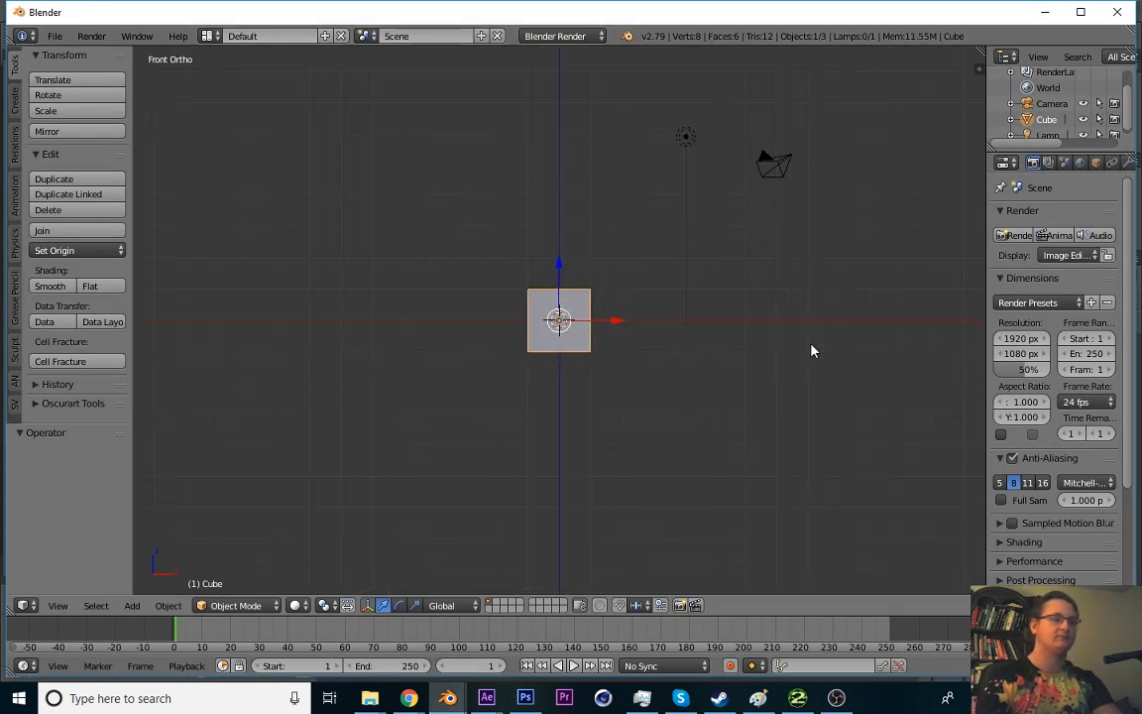
- Delete the default cube and lamp, and switch the render engine to Cycles Render
key("x")
left_click(799, 346)
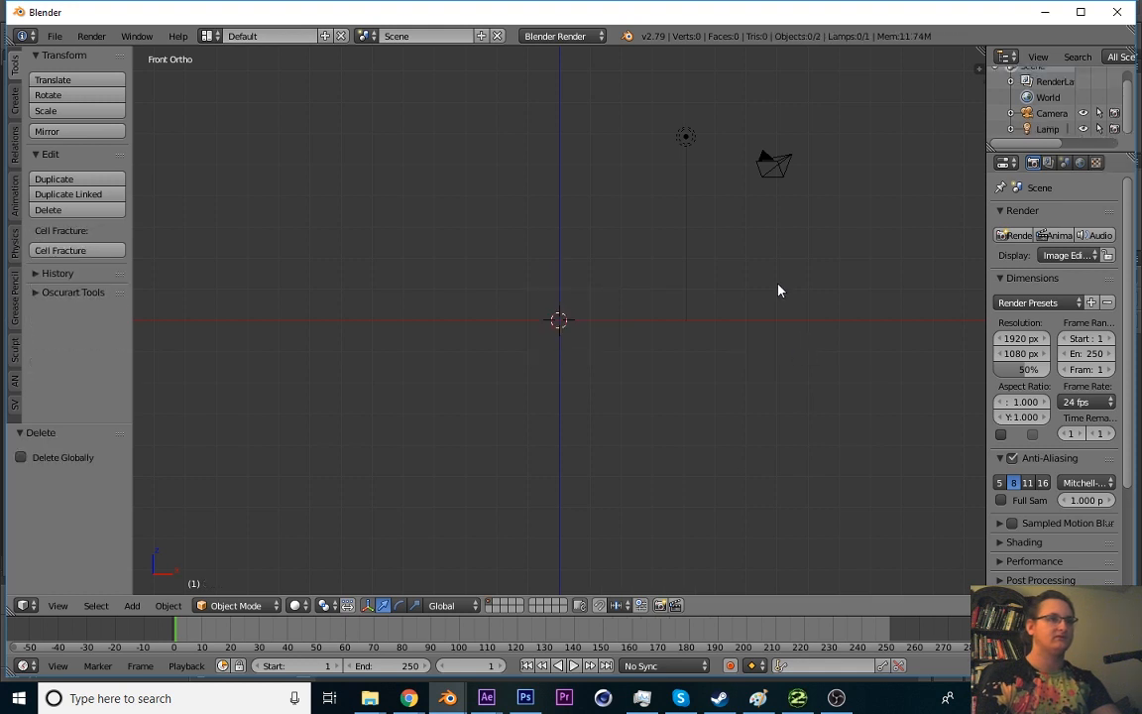
right_click(688, 139)
key("x")
left_click(688, 144)
left_click(582, 38)
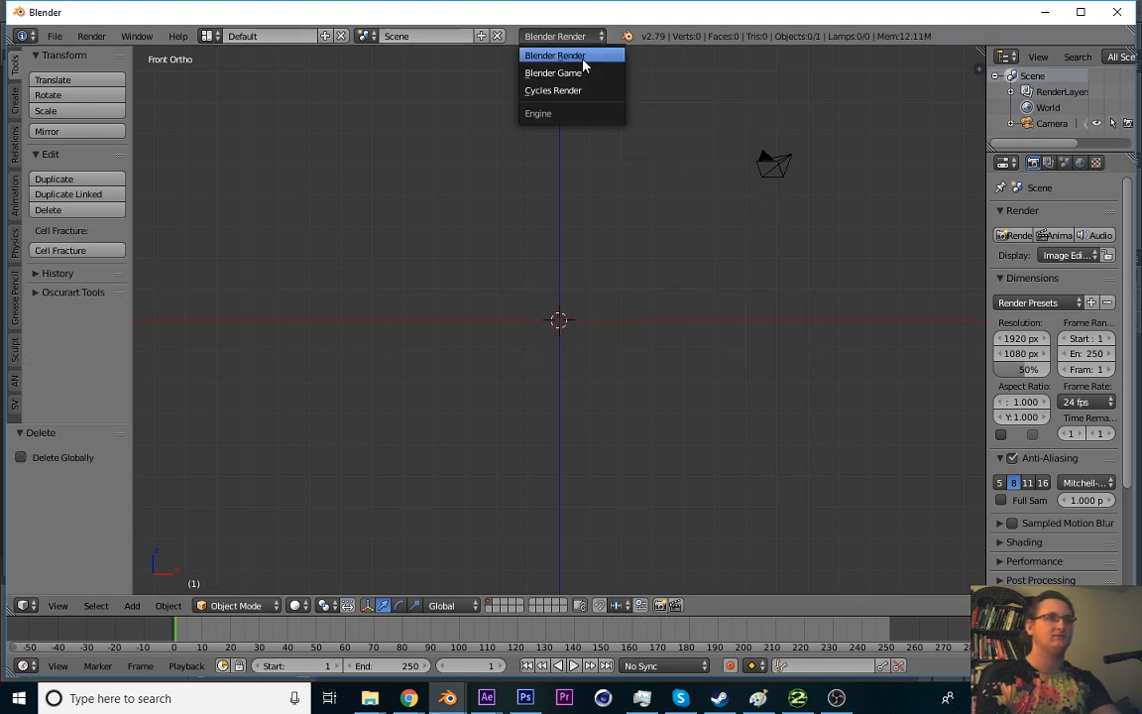
left_click(584, 91)
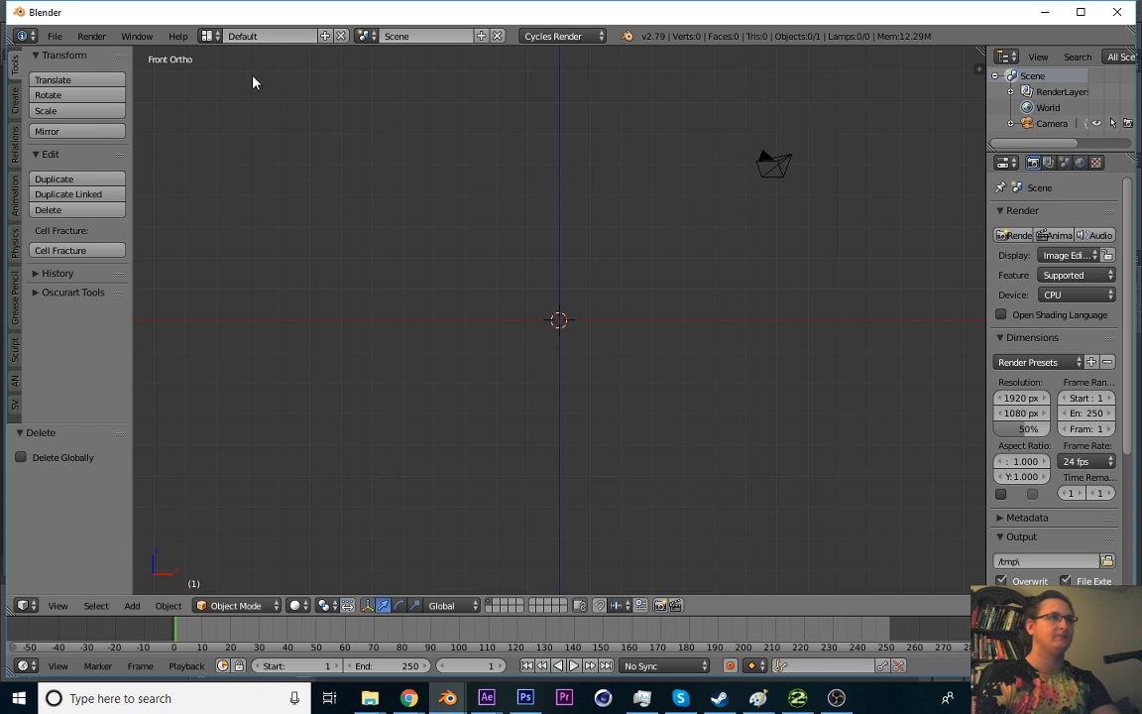
- Search the add-on preferences for "images" to check whether the Import Images as Planes add-on is enabled
left_click(54, 36)
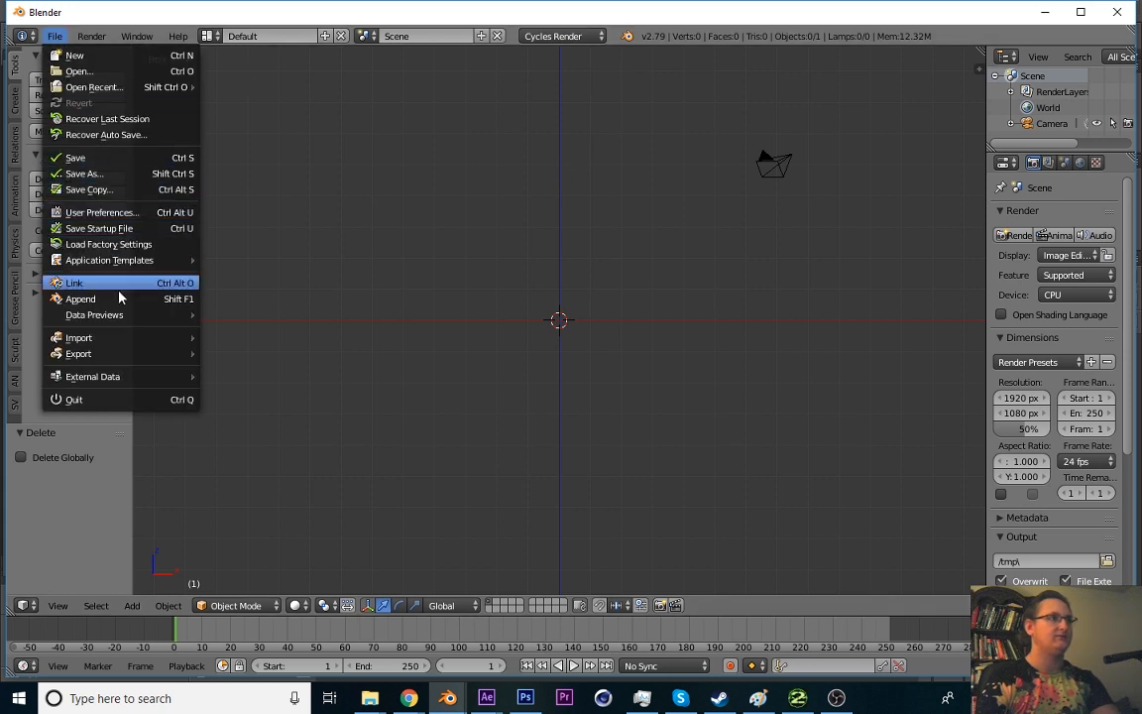
mouse_move(128, 336)
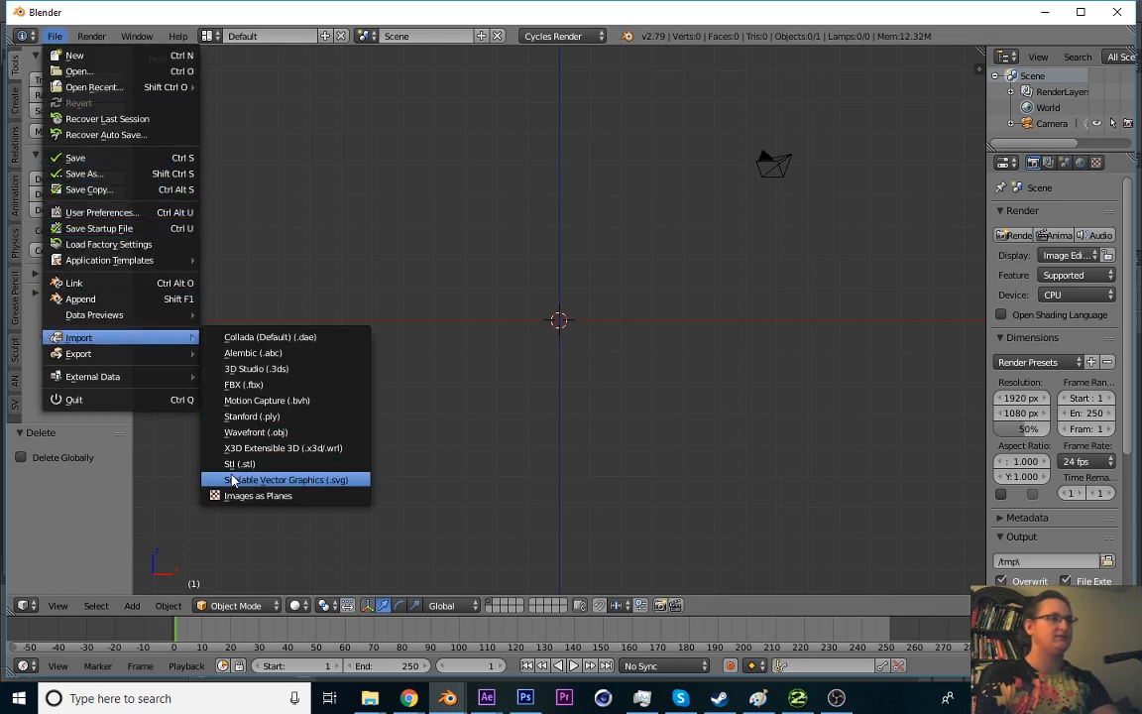
left_click(133, 212)
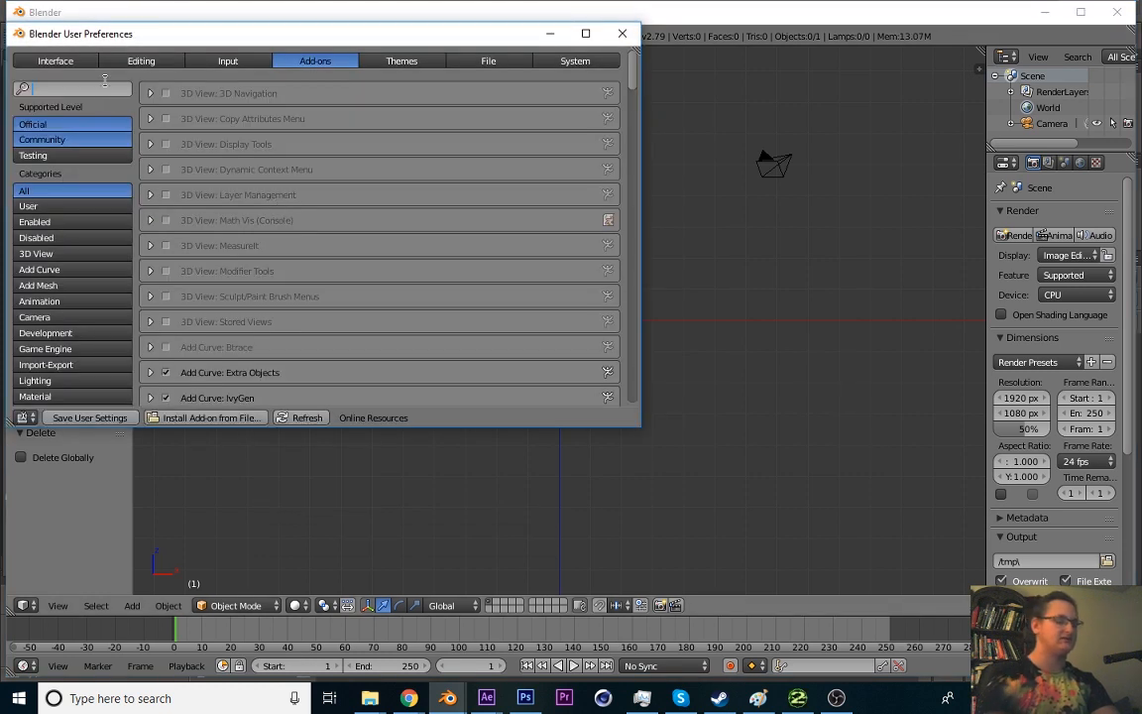
type("images")
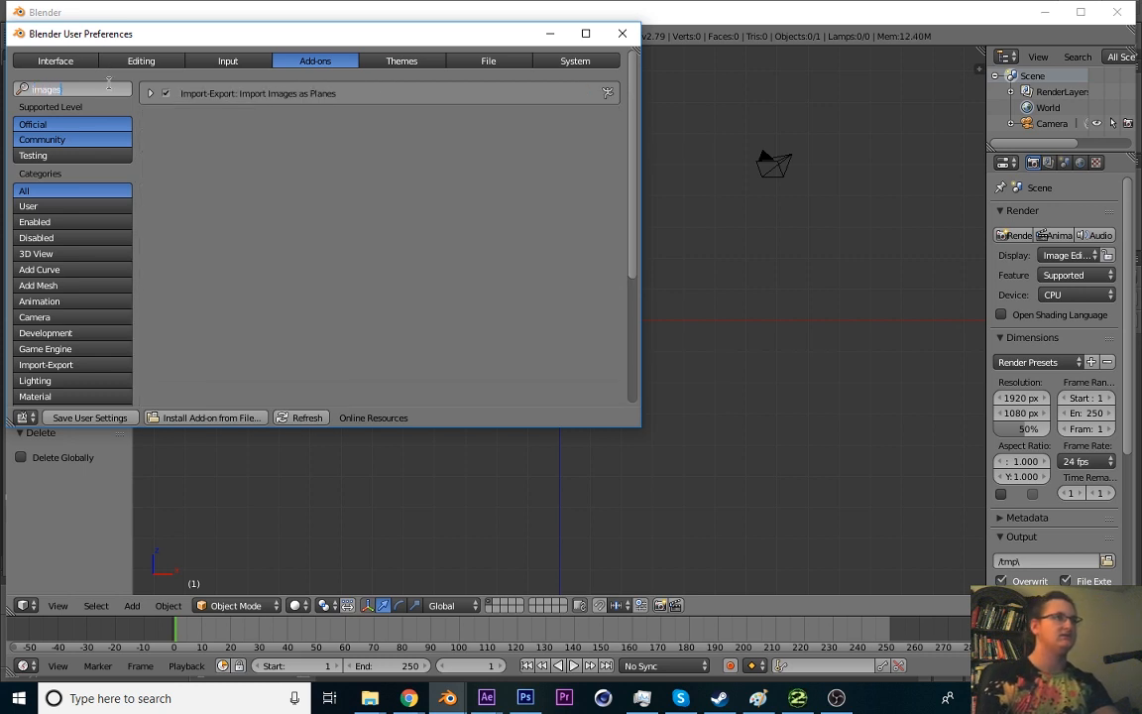
key("Return")
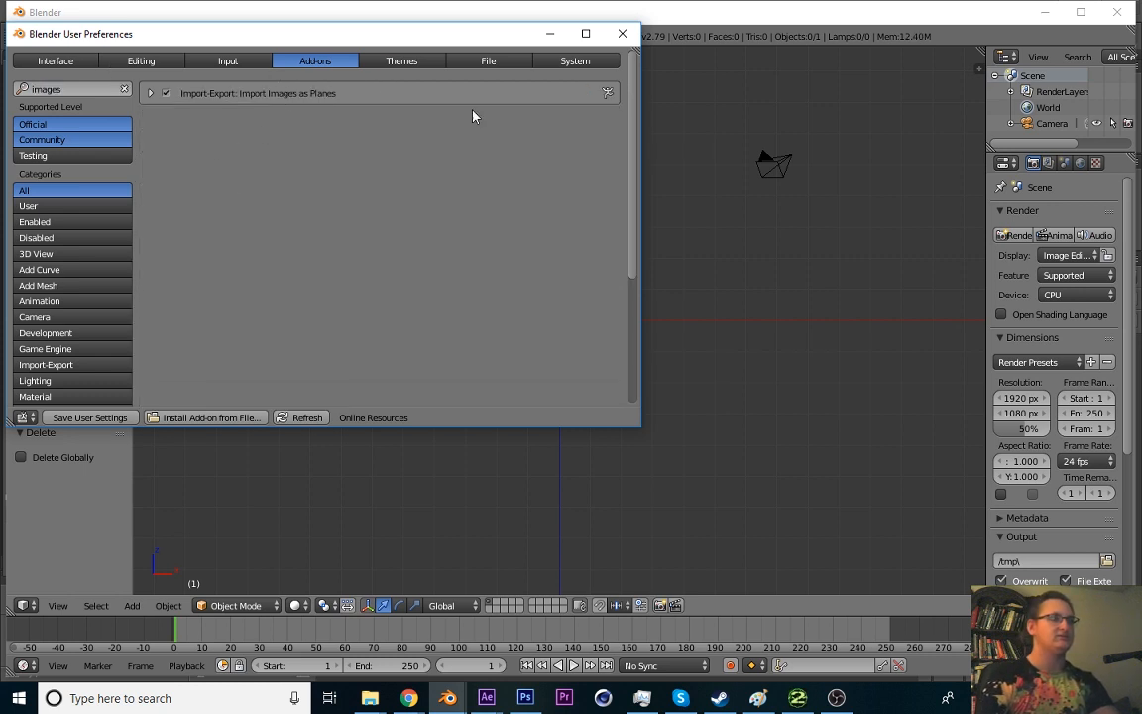
left_click(623, 34)
- Collapse the Shading section of the 3D view properties and hide the viewport's tool shelf and properties sidebar
key("n")
scroll(943, 482, "down", 2)
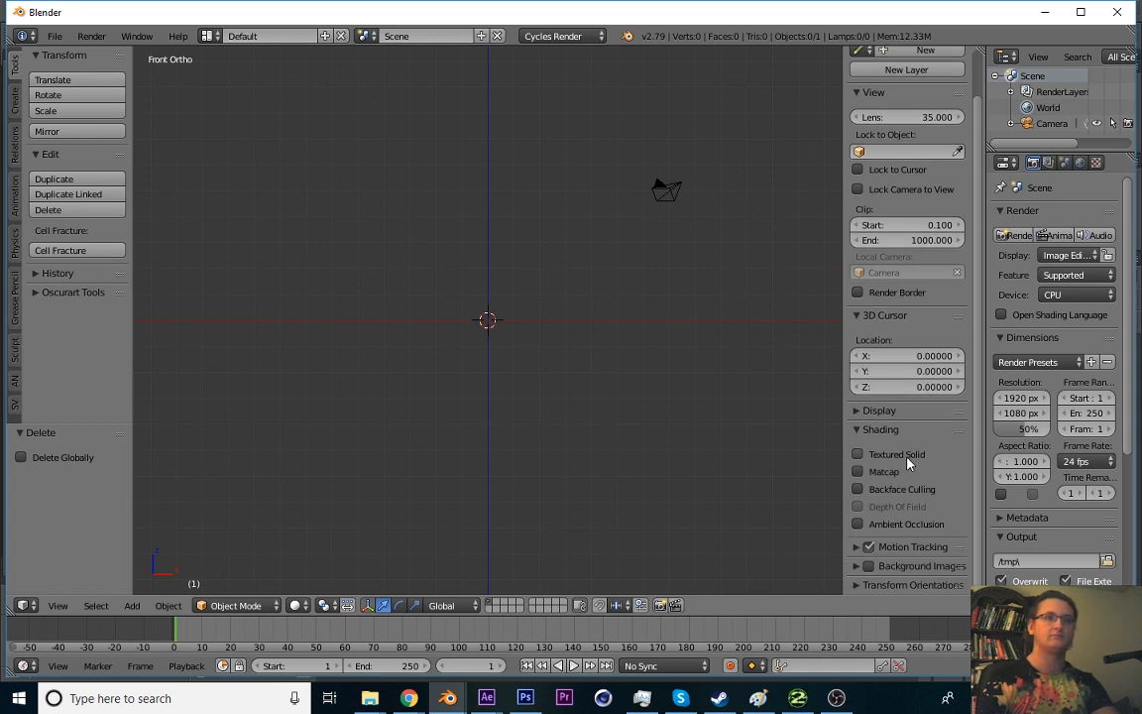
left_click(894, 430)
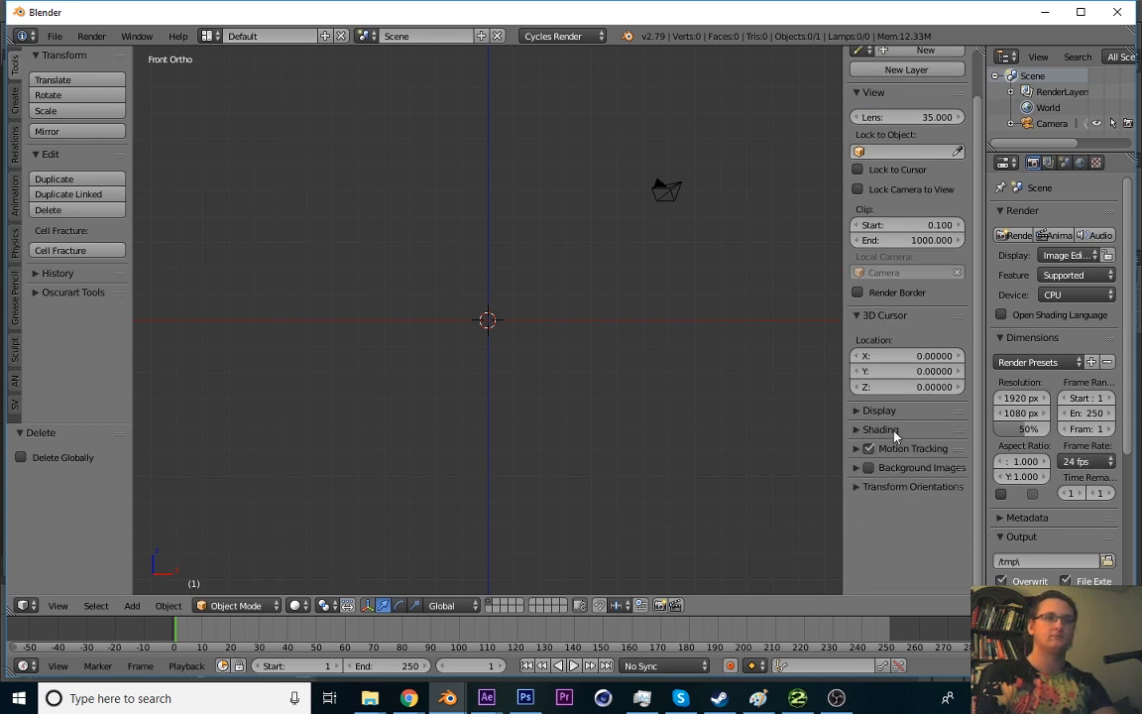
key("t")
key("n")
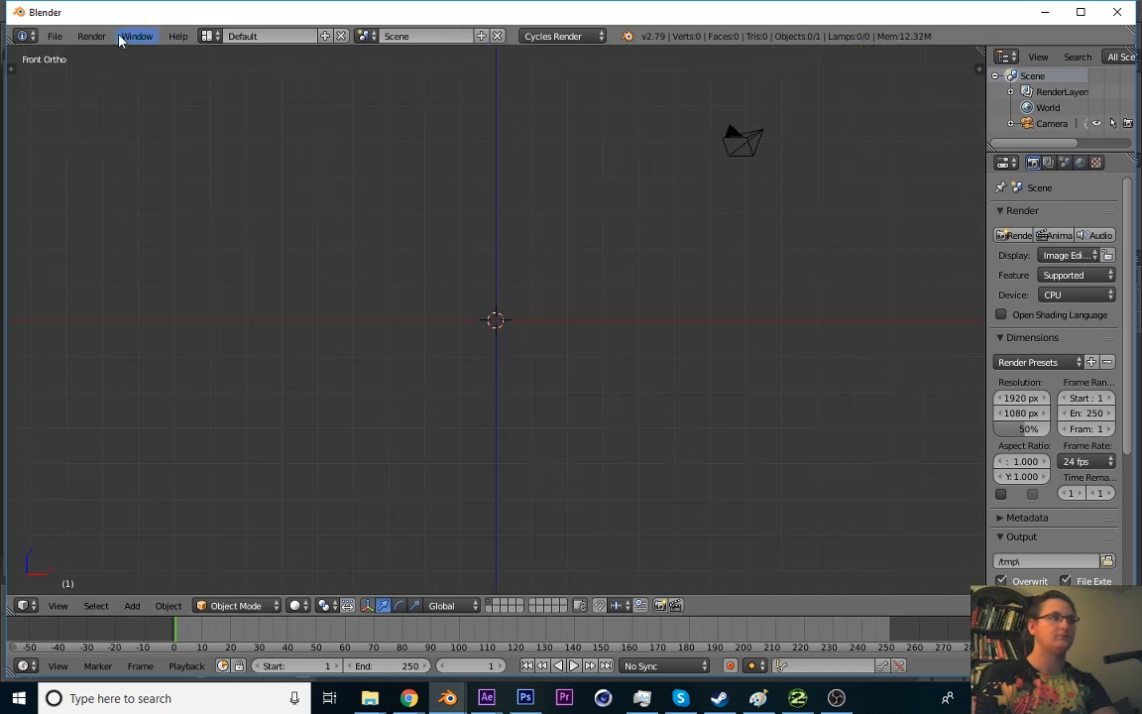
- Import Mario_Texture.png from the tuts\Mario folder as an image plane
left_click(52, 36)
mouse_move(109, 337)
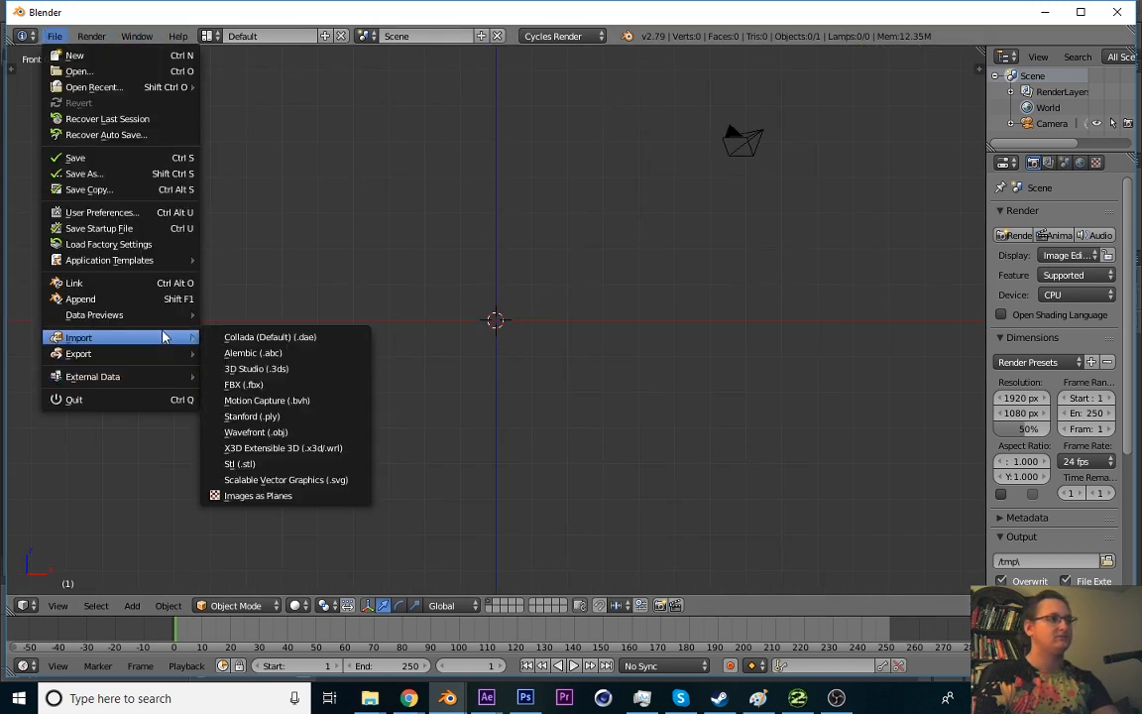
left_click(260, 494)
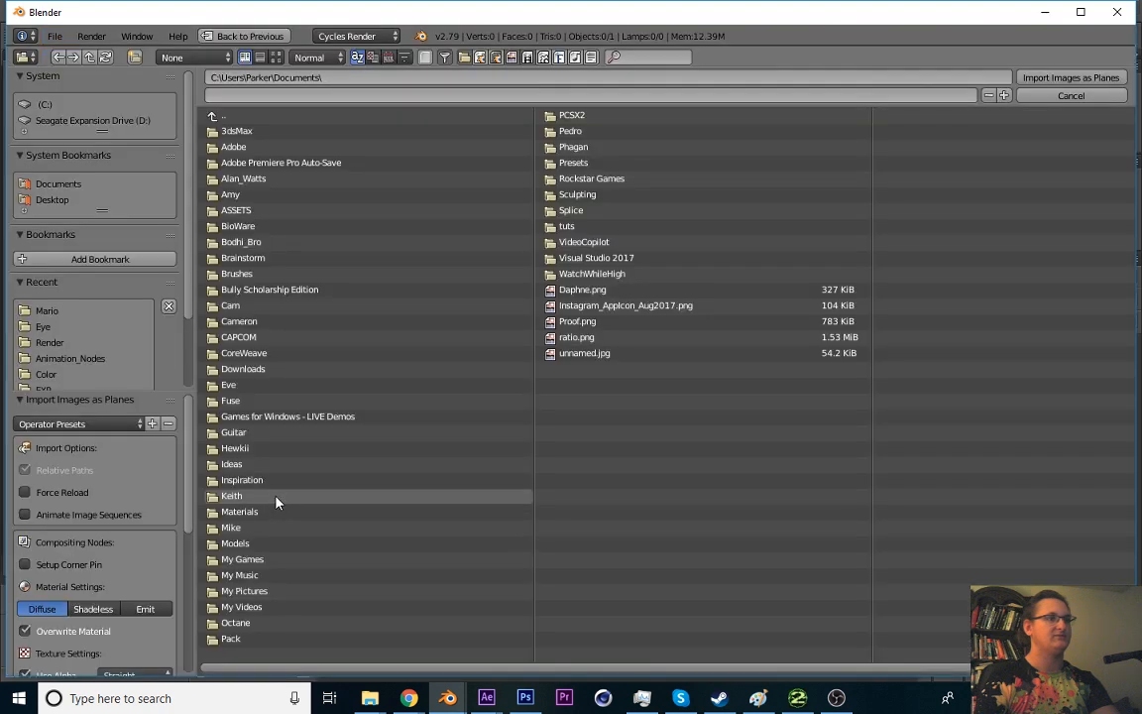
left_click(49, 311)
left_click(275, 57)
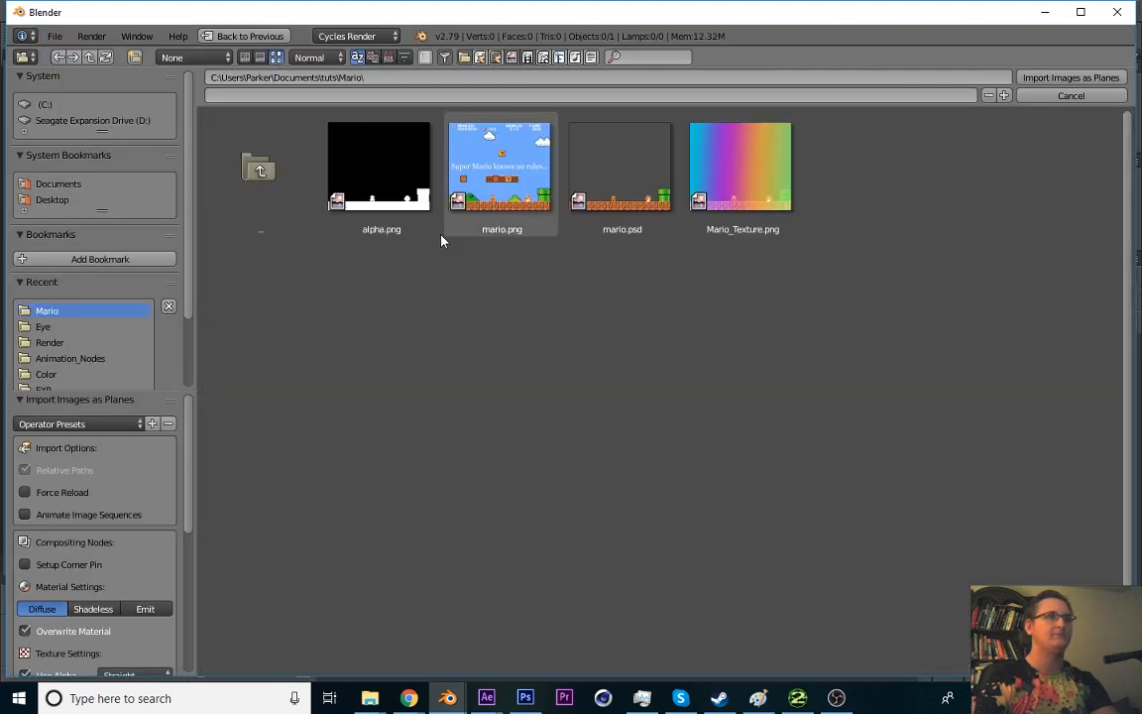
left_click(731, 198)
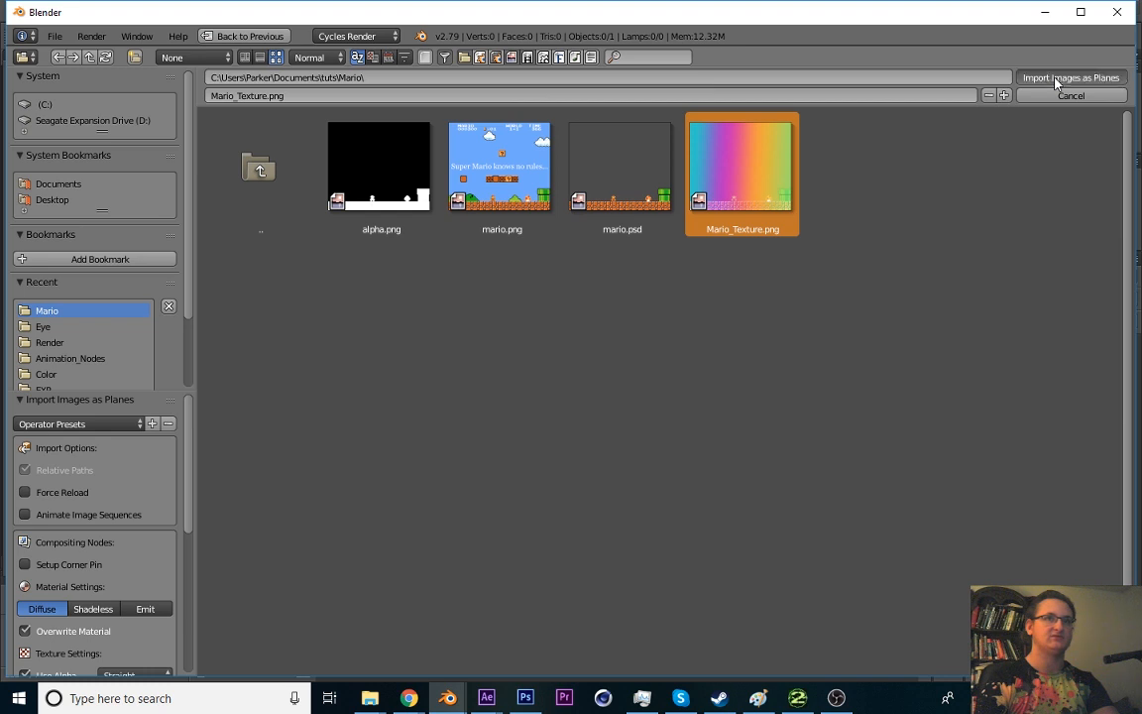
left_click(1057, 84)
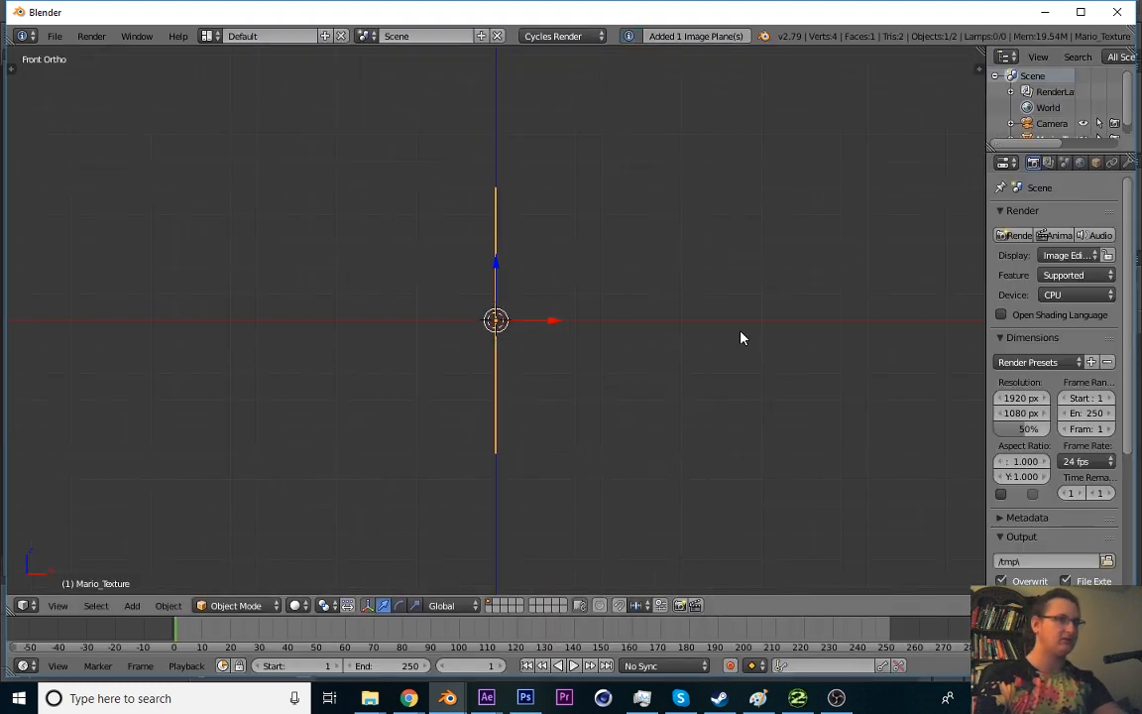
- Set the viewport shading to Texture and rotate the Mario_Texture plane 90 degrees about the global Z axis
left_click(298, 605)
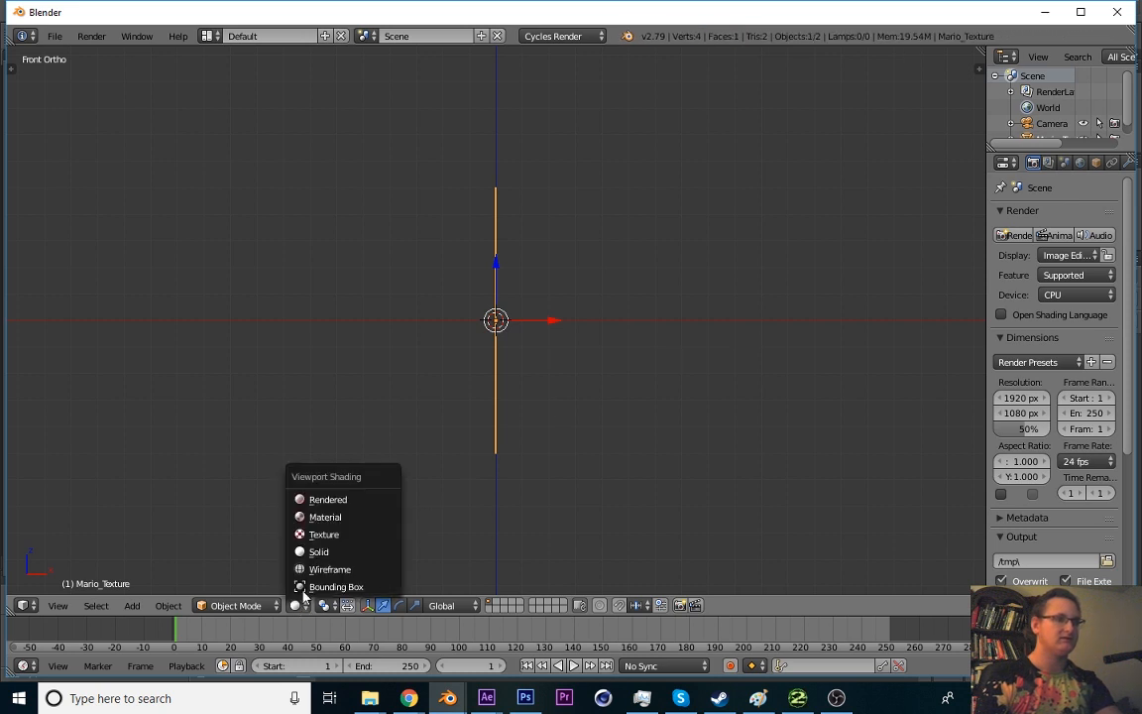
left_click(324, 534)
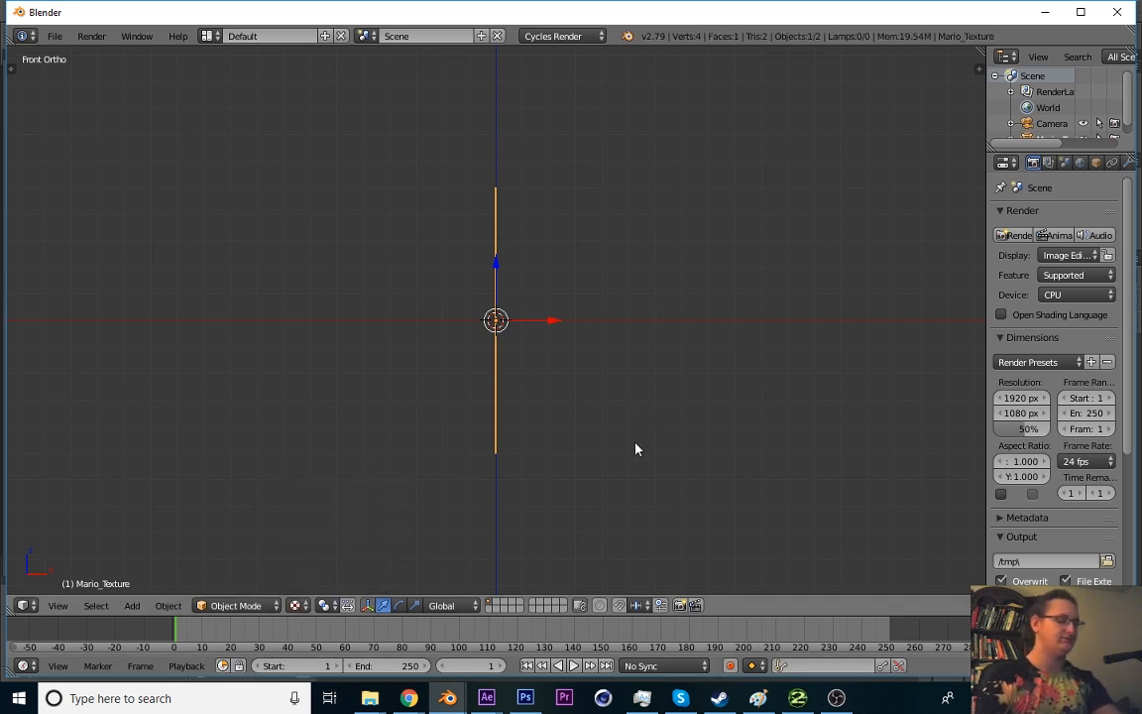
key("r")
key("z")
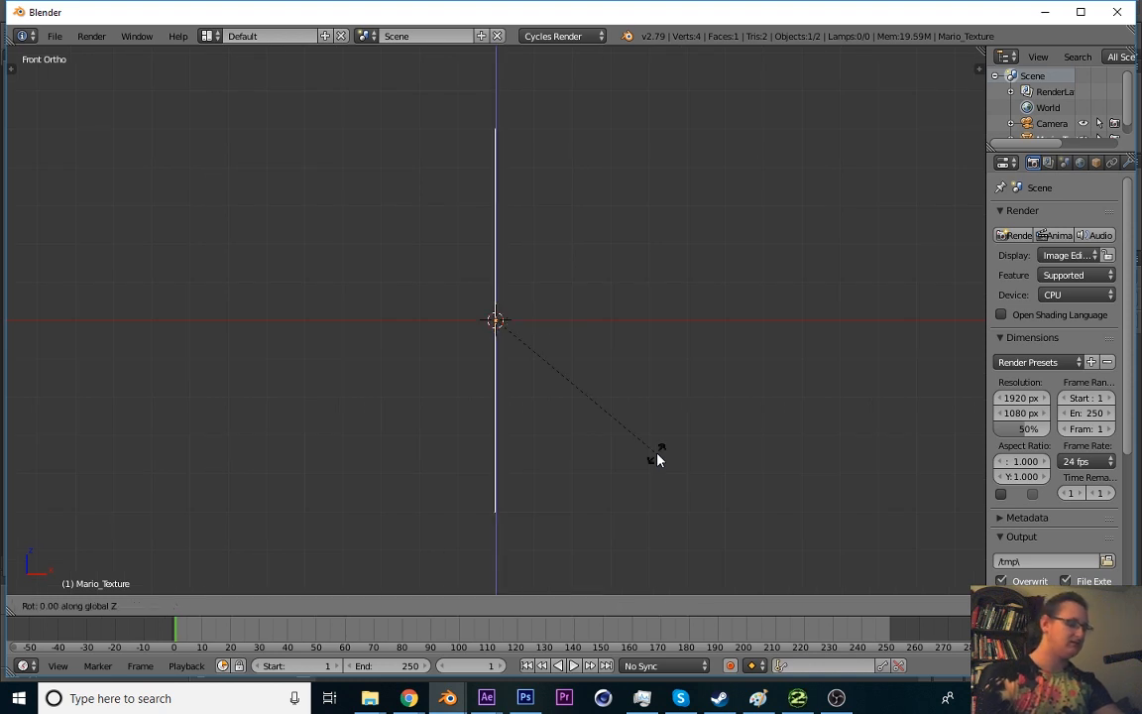
type("90")
key("Return")
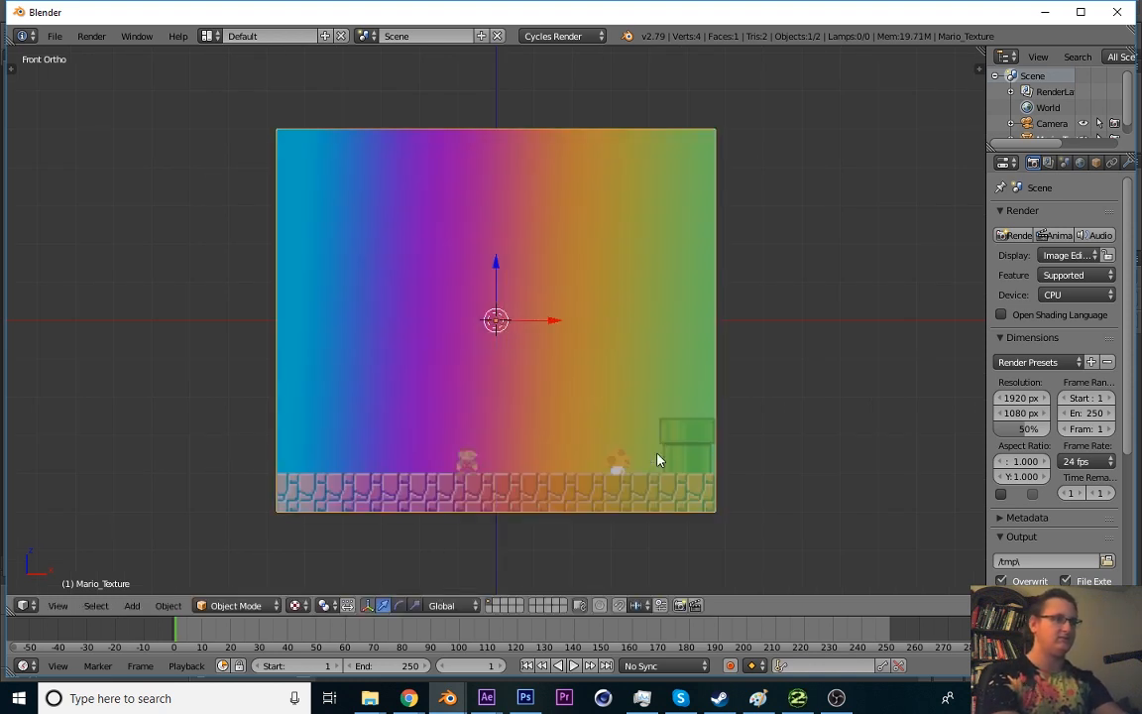
scroll(689, 347, "down", 1)
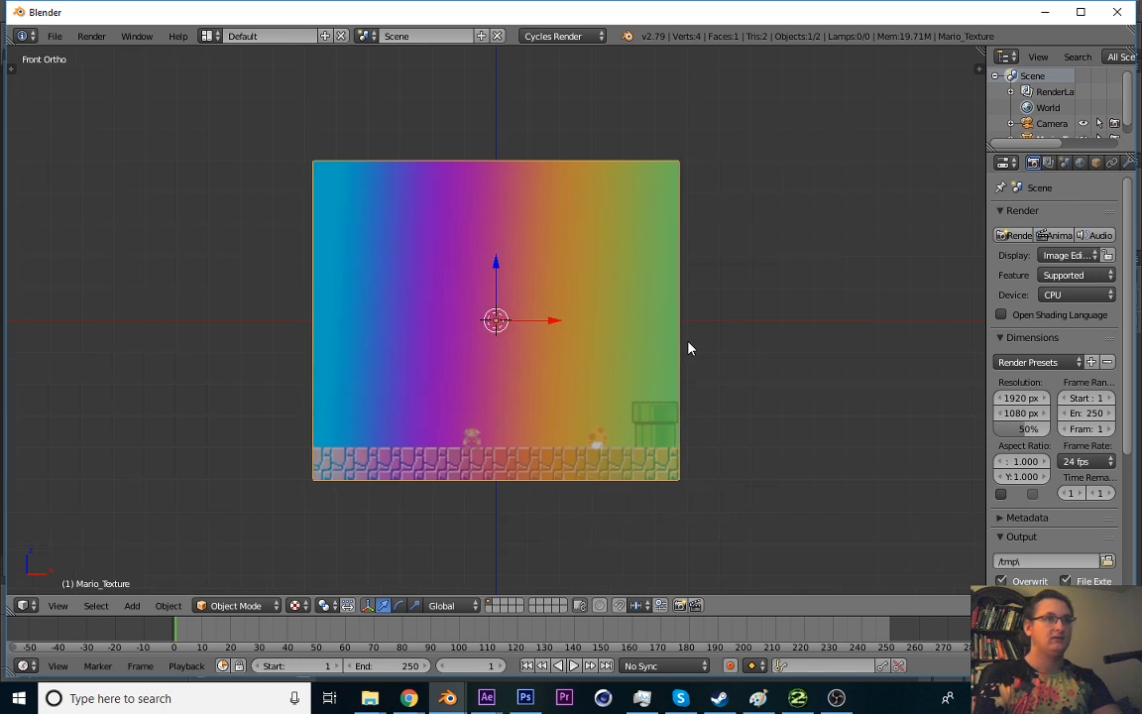
key("shift+a")
scroll(758, 205, "down", 6)
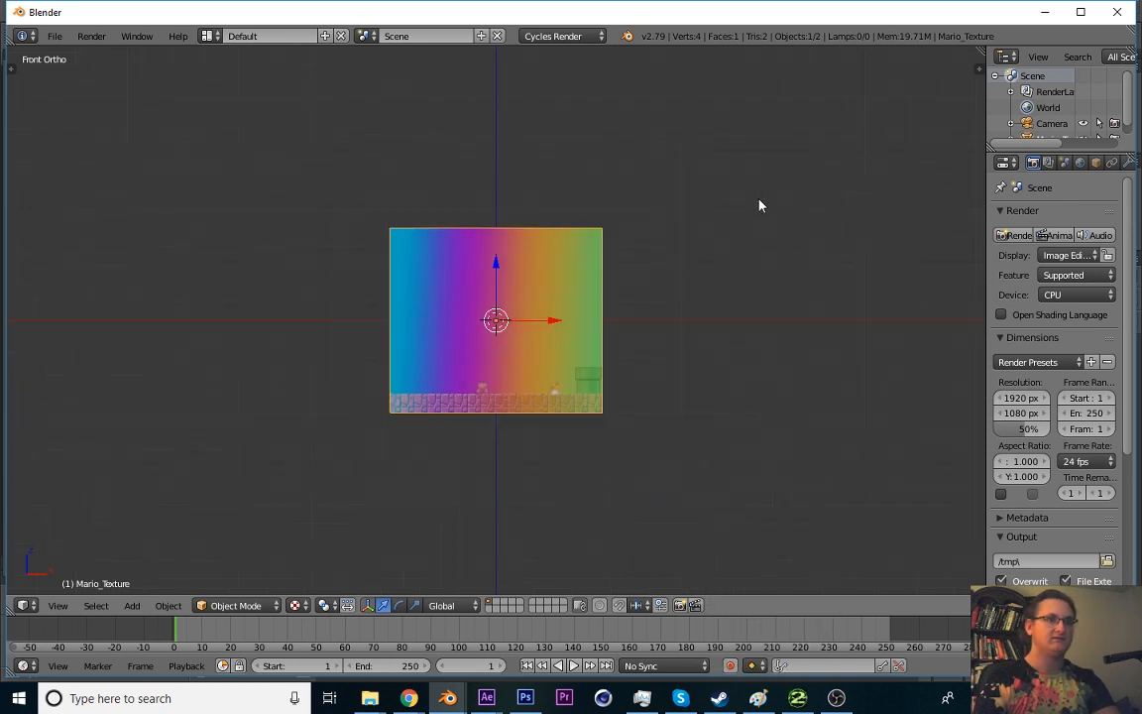
scroll(706, 268, "up", 4)
scroll(706, 267, "down", 9)
scroll(706, 267, "up", 4)
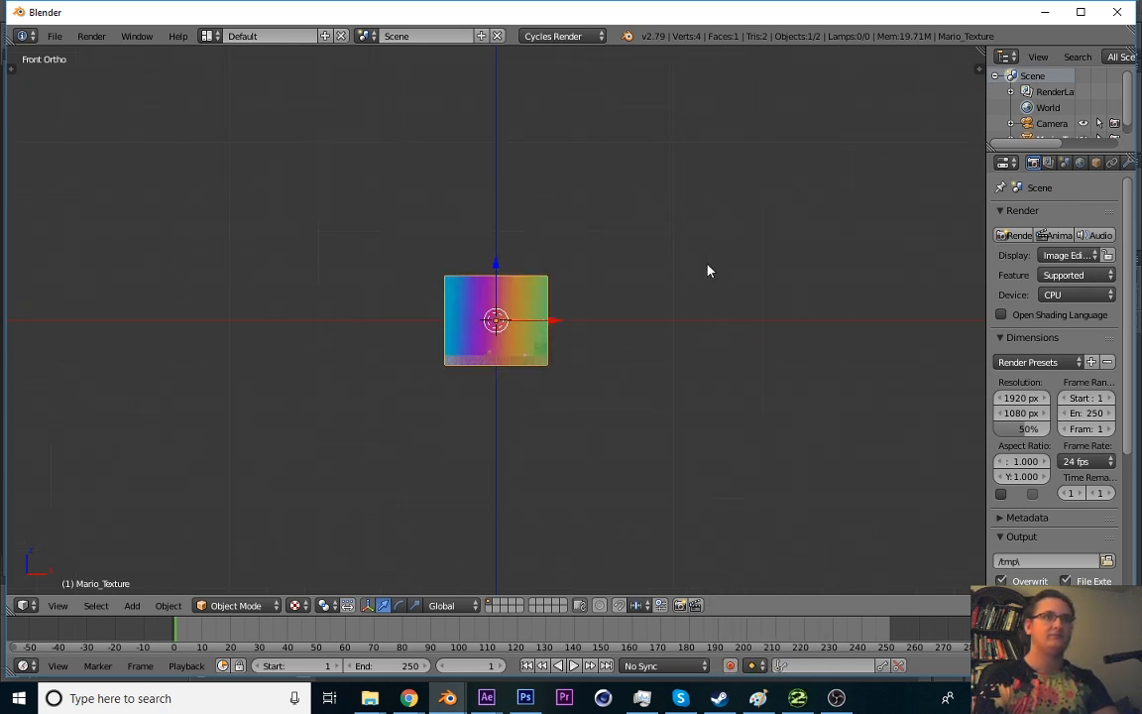
scroll(708, 270, "up", 7)
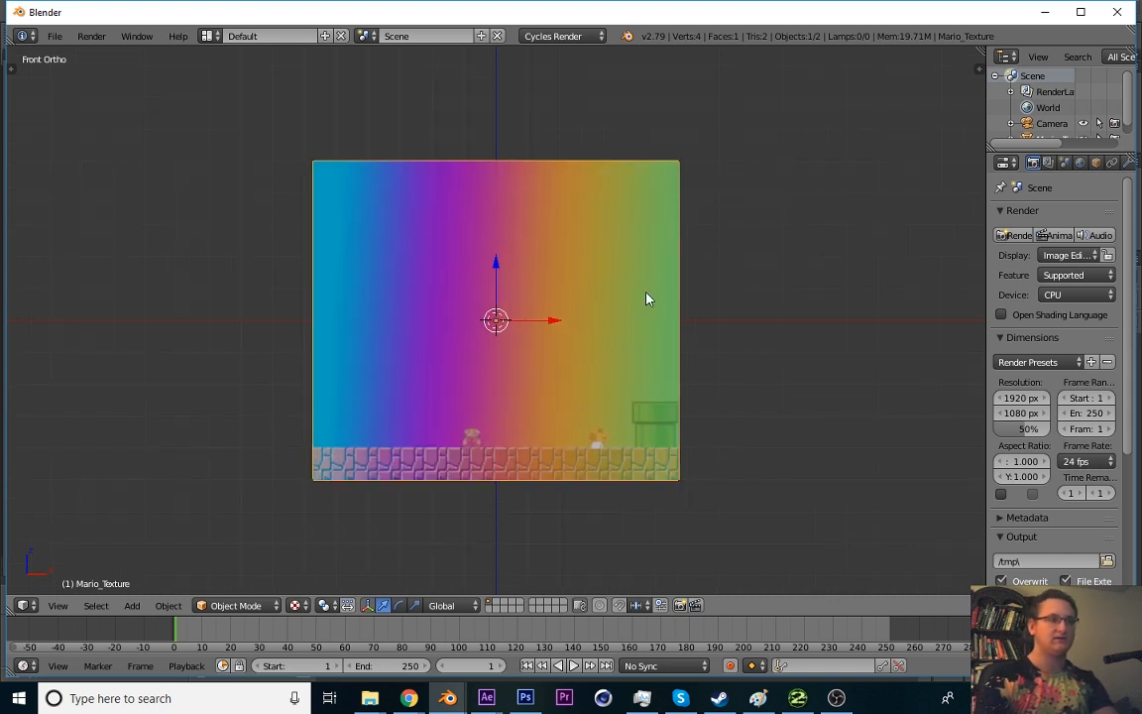
- Align the camera to the front view and move it along Y and Z until the plane's lower part fills the frame
key("KP_0")
right_click(719, 466)
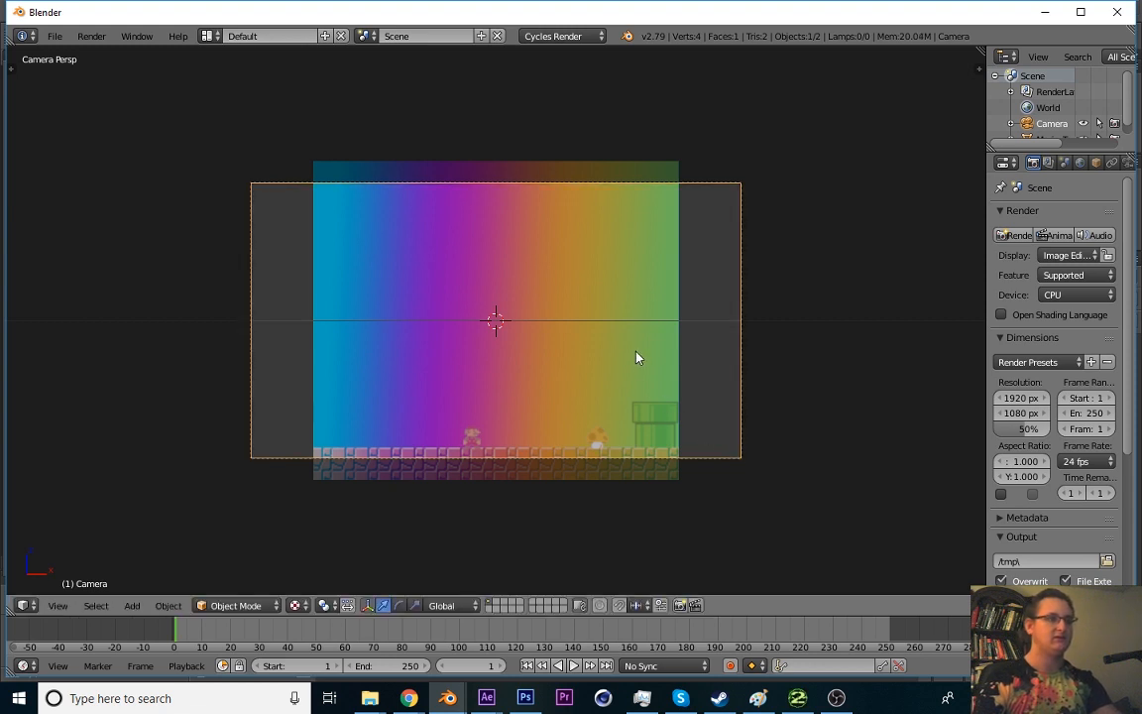
key("g")
key("y")
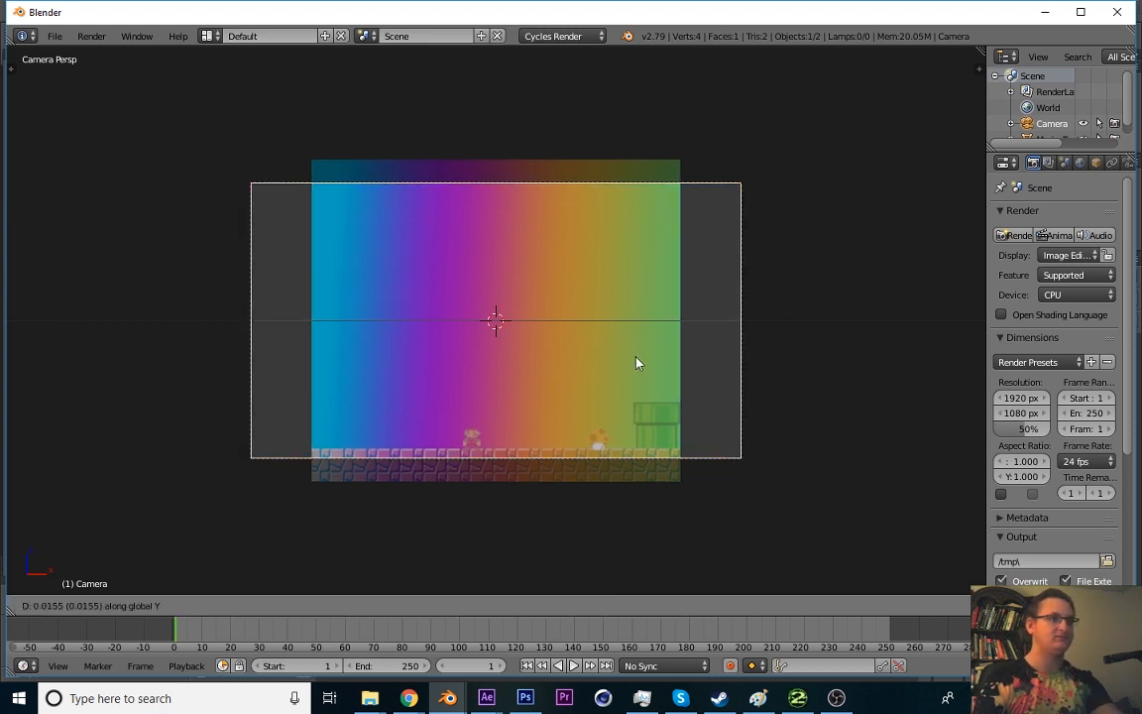
key("z")
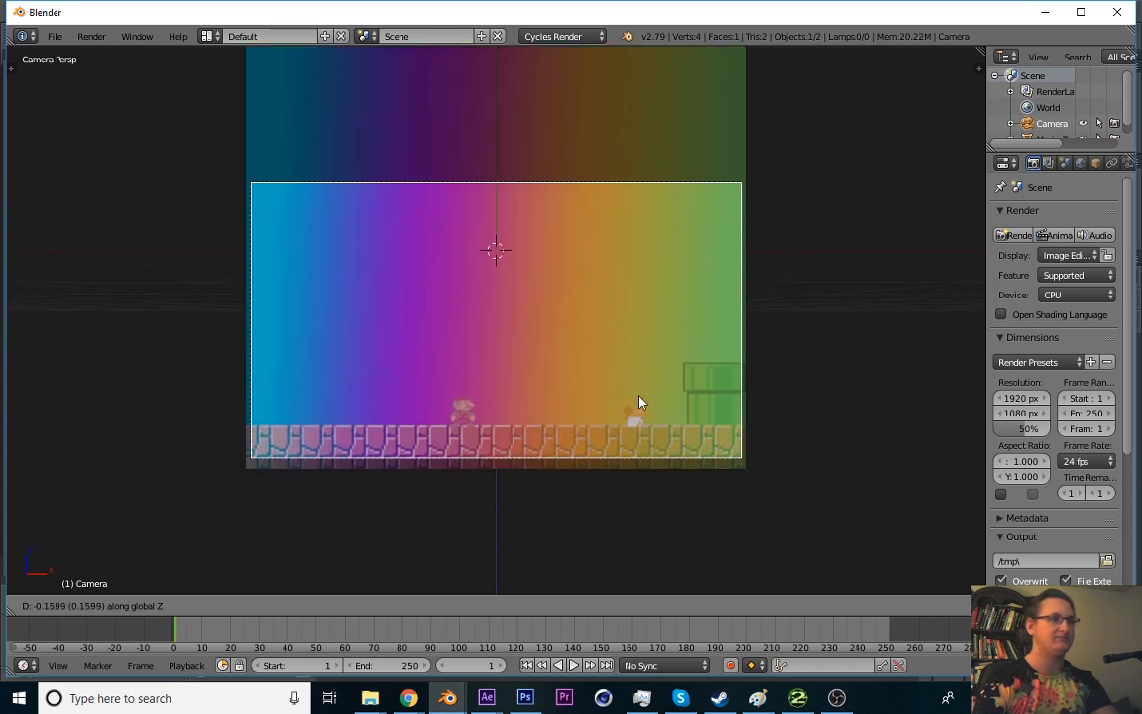
left_click(639, 405)
- Save the scene as Tutorial.blend in the tuts\Mario folder
key("ctrl+s")
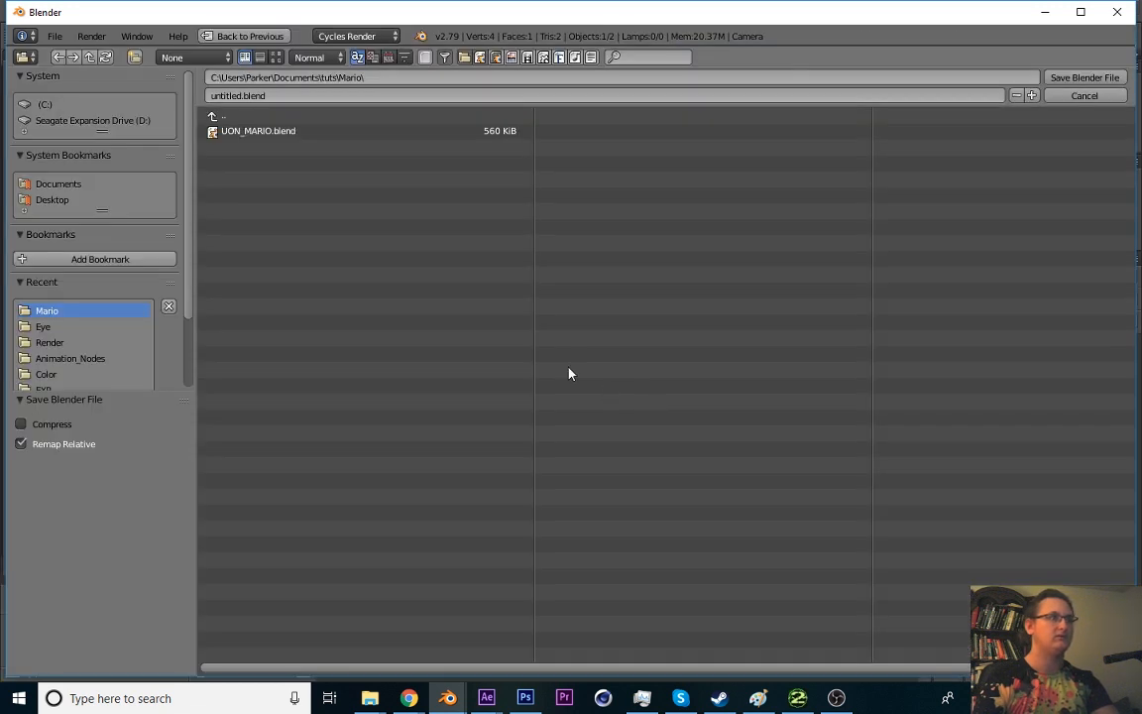
left_click(414, 95)
type("T")
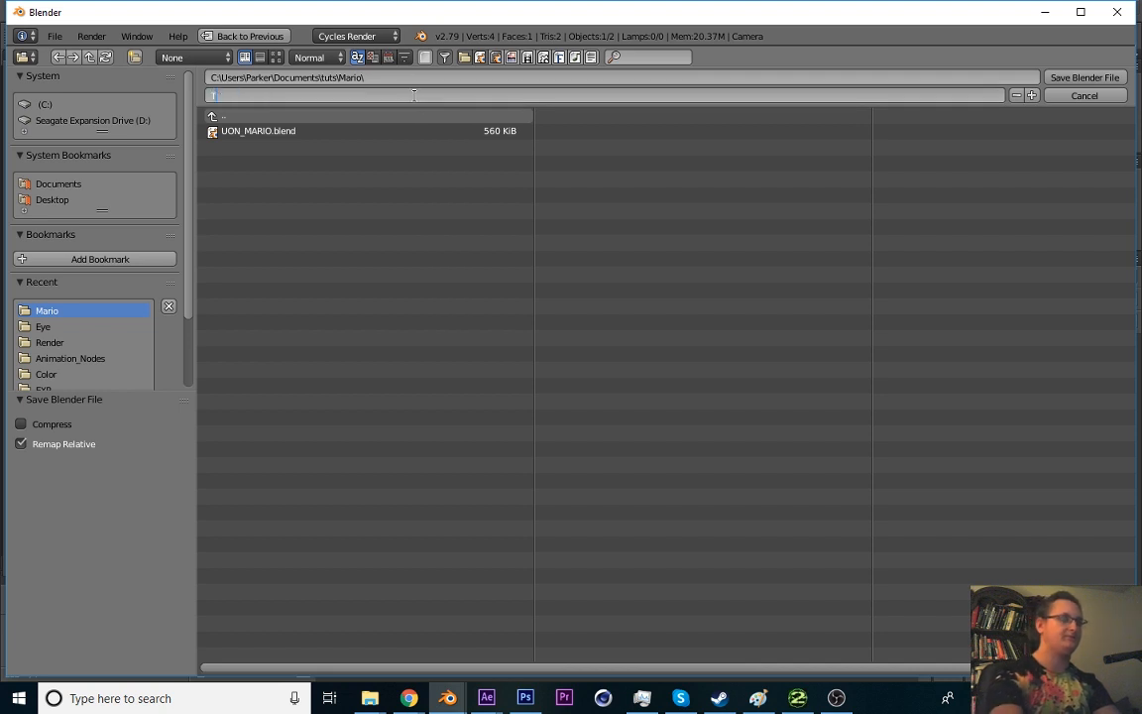
type("utorial")
key("Return")
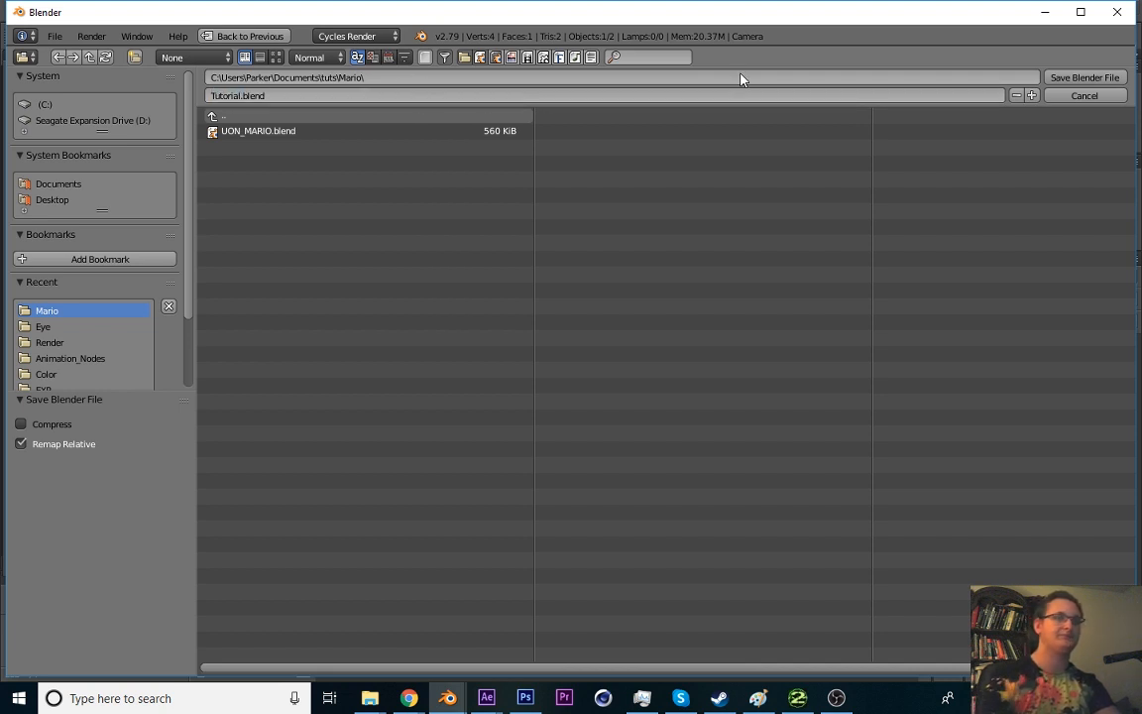
left_click(1084, 78)
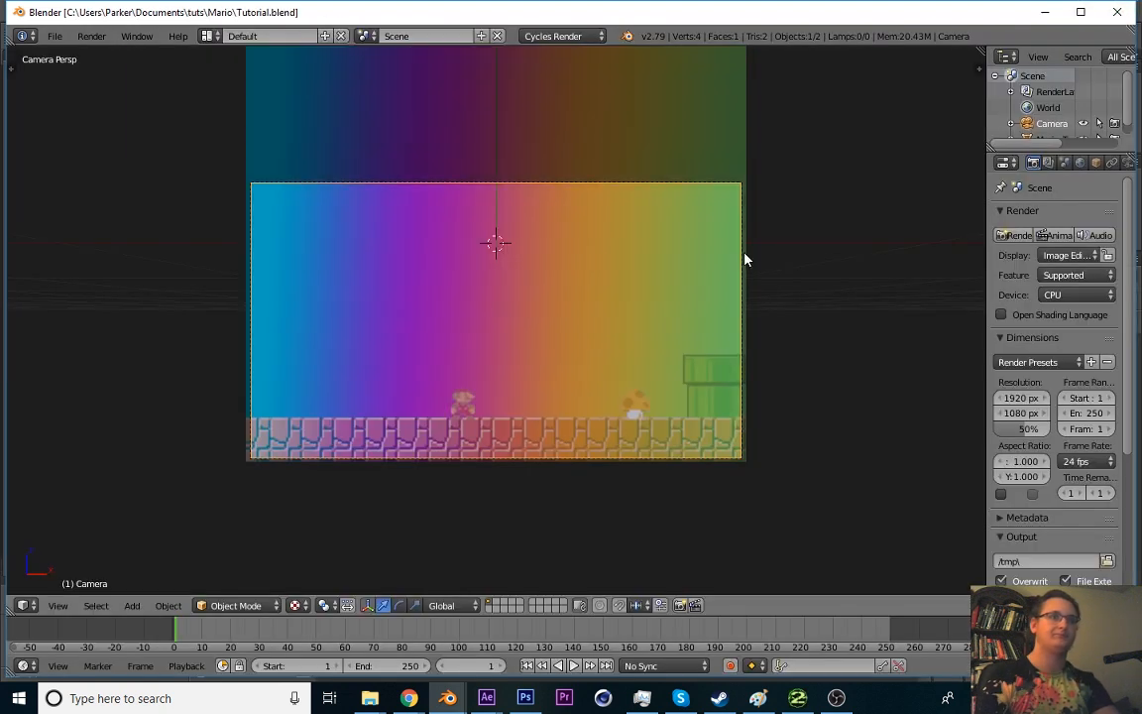
- Select the Mario_Texture plane and set the viewport shading to Rendered
right_click(545, 253)
left_click(299, 605)
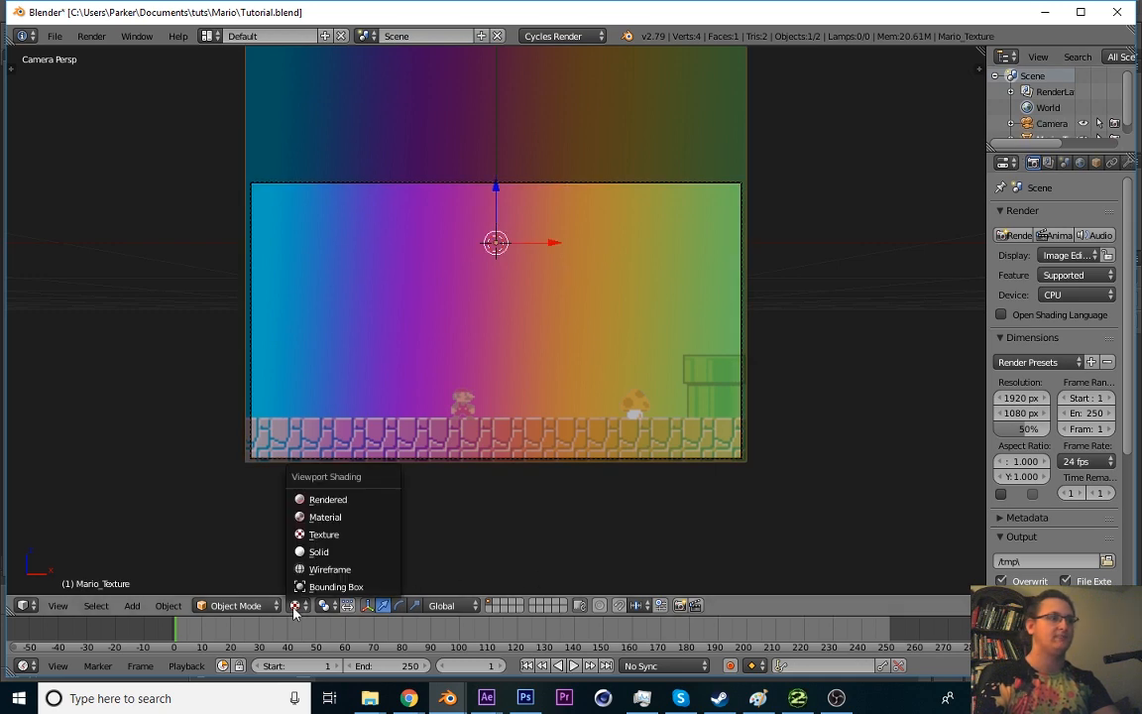
left_click(319, 500)
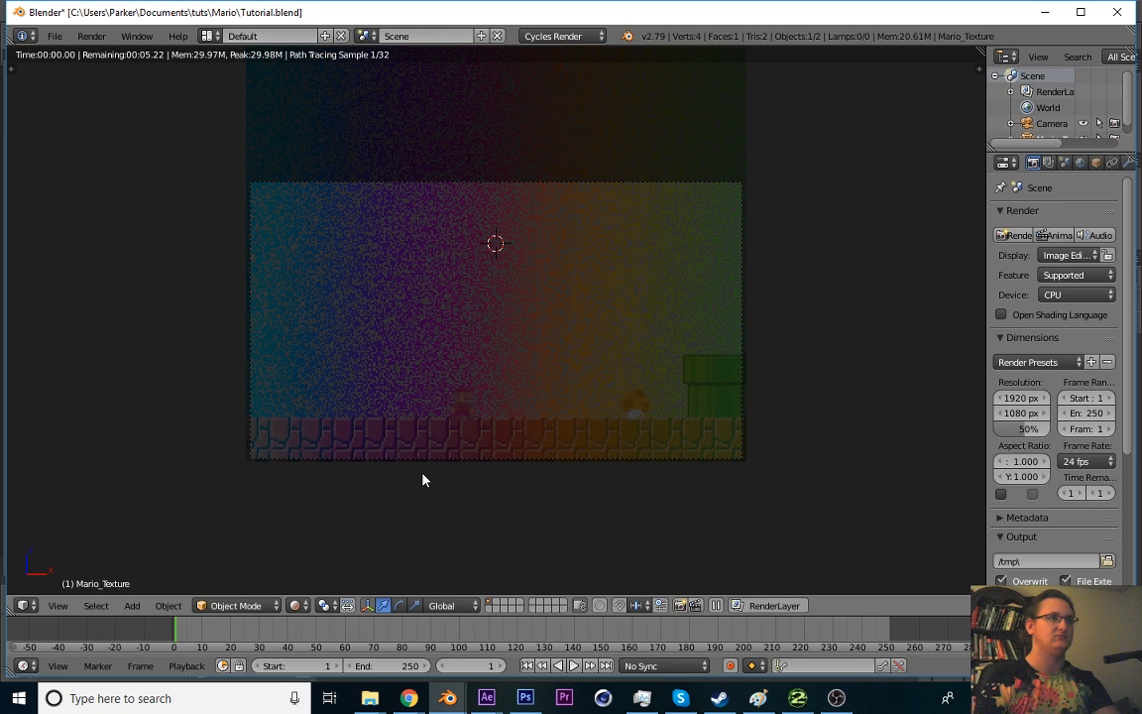
- Show the World settings, split the 3D view into two side-by-side areas and turn the new one into a Node Editor framing all nodes
left_click(1079, 162)
left_click_drag(979, 62, 663, 170)
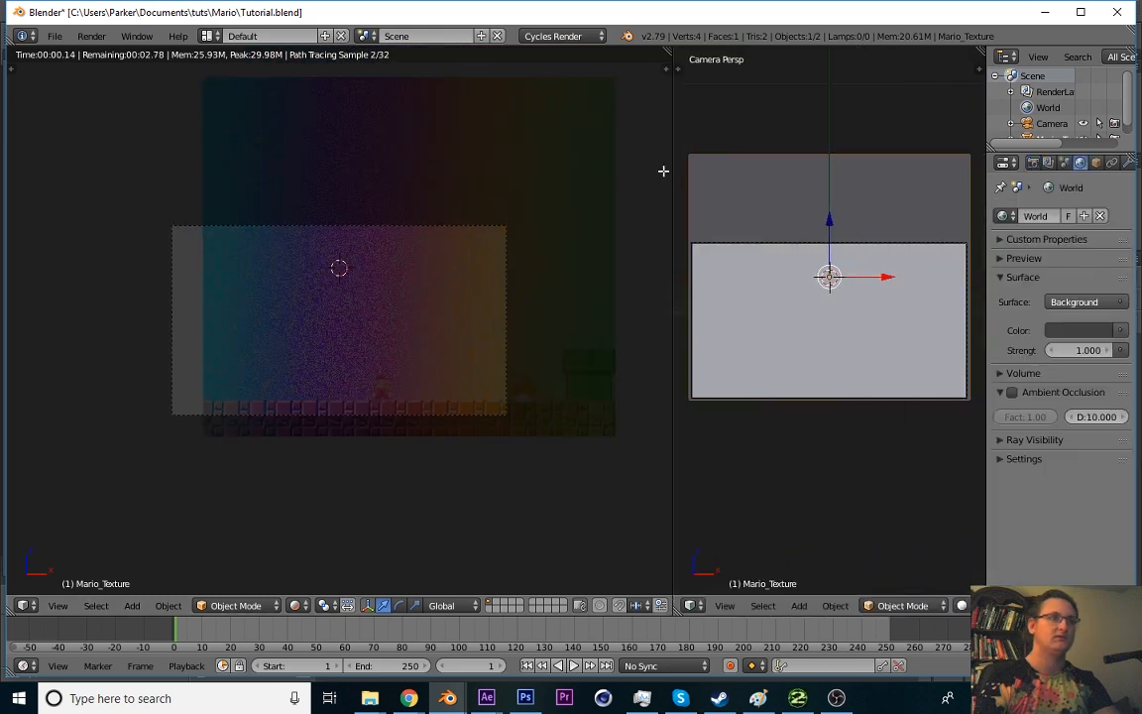
left_click_drag(663, 171, 646, 170)
key("shift+F3")
key("Home")
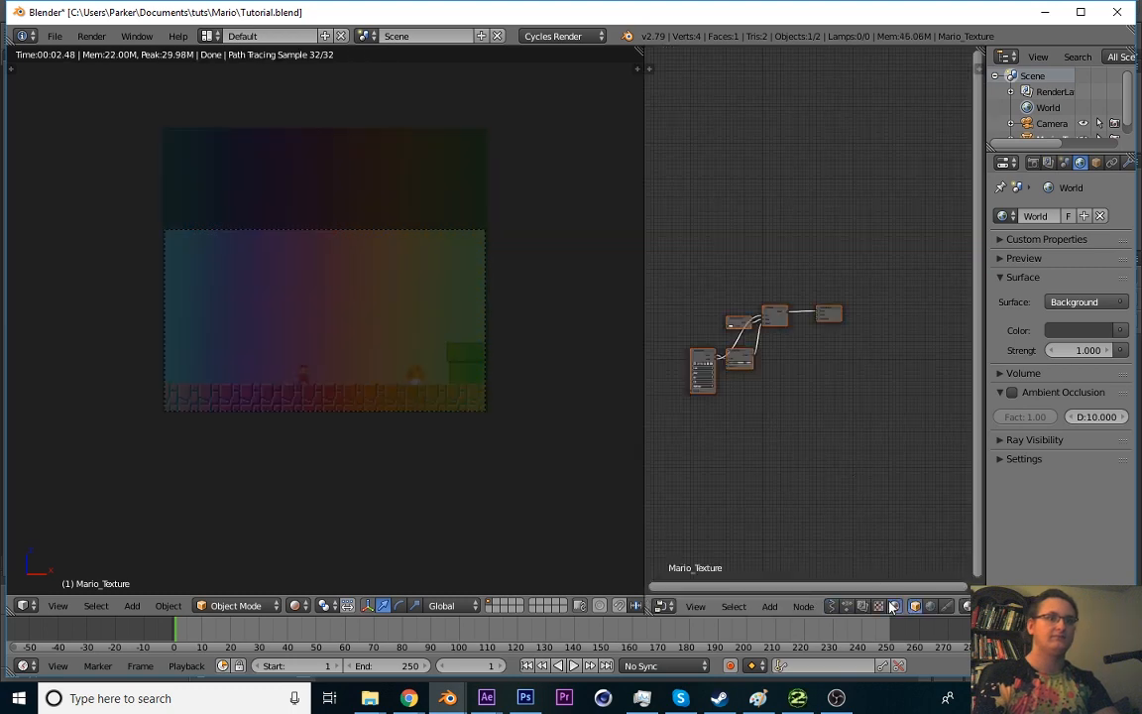
- Move the Image Texture and Transparent BSDF nodes away from the other nodes to make room in the material's node tree
scroll(831, 349, "up", 3)
scroll(830, 349, "up", 1)
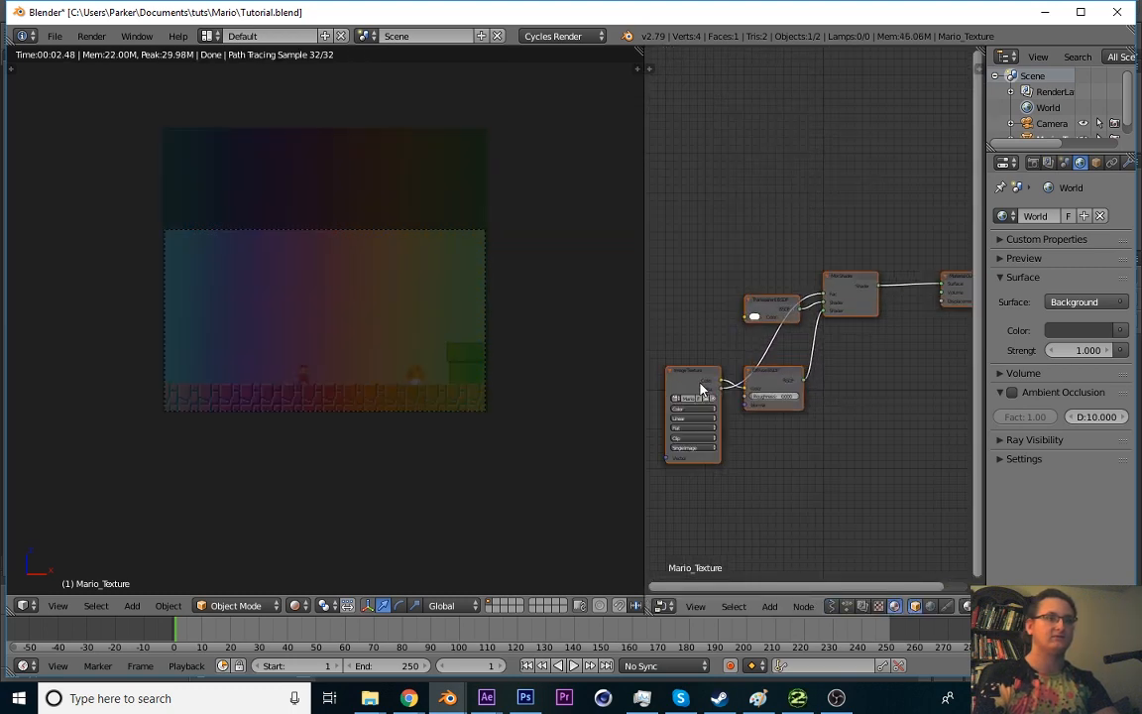
mouse_move(699, 389)
left_mouse_down()
mouse_move(684, 352)
mouse_move(675, 356)
mouse_move(692, 383)
left_mouse_up()
middle_click_drag(731, 351, 802, 408)
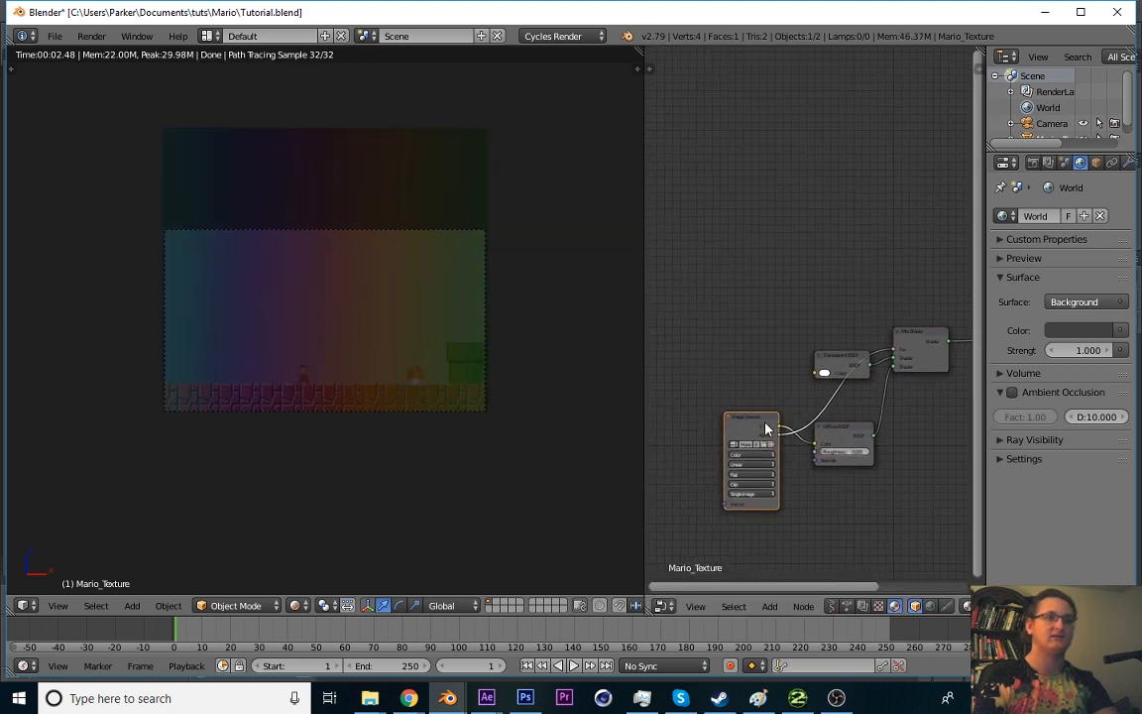
left_click_drag(764, 422, 726, 402)
left_click(845, 363)
left_click_drag(844, 364, 770, 348)
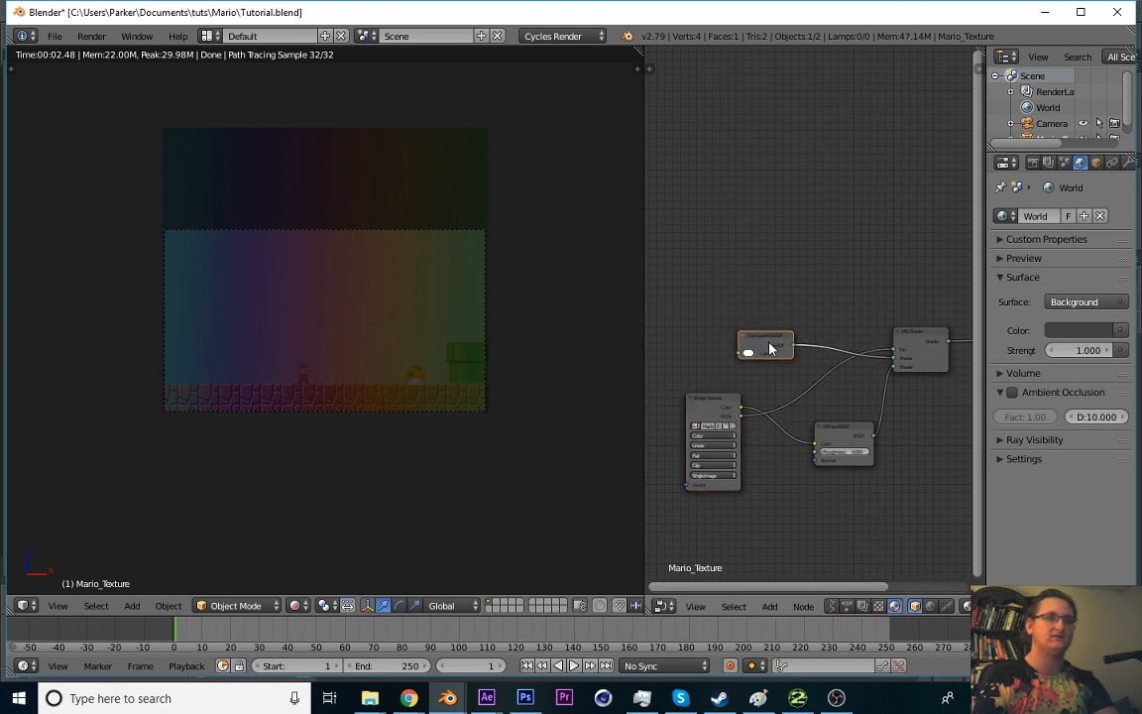
- Duplicate the Image Texture node, place the copy above the Transparent BSDF node and load alpha.png into it
left_click(728, 419)
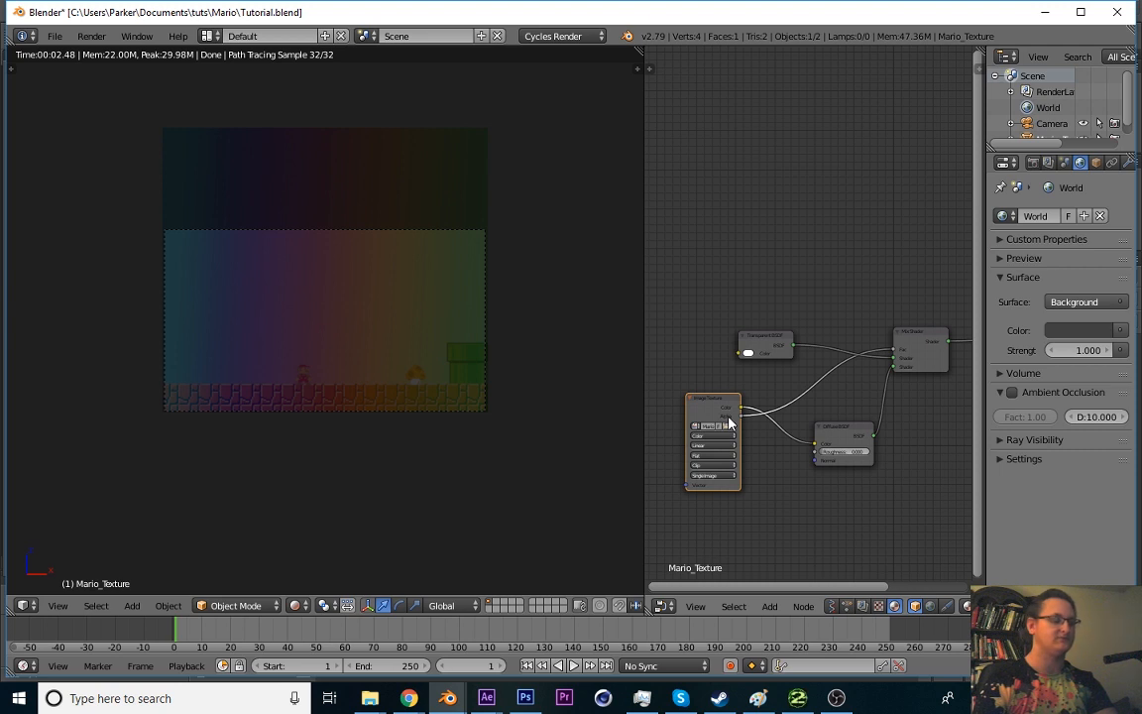
key("shift+d")
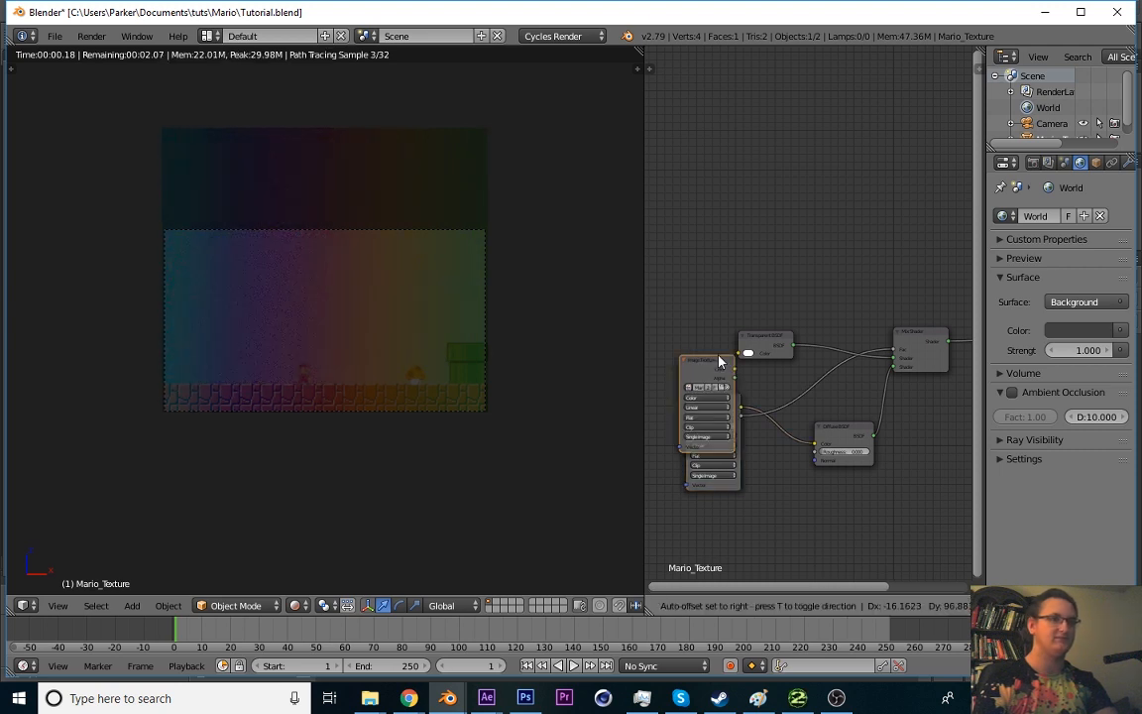
left_click(711, 233)
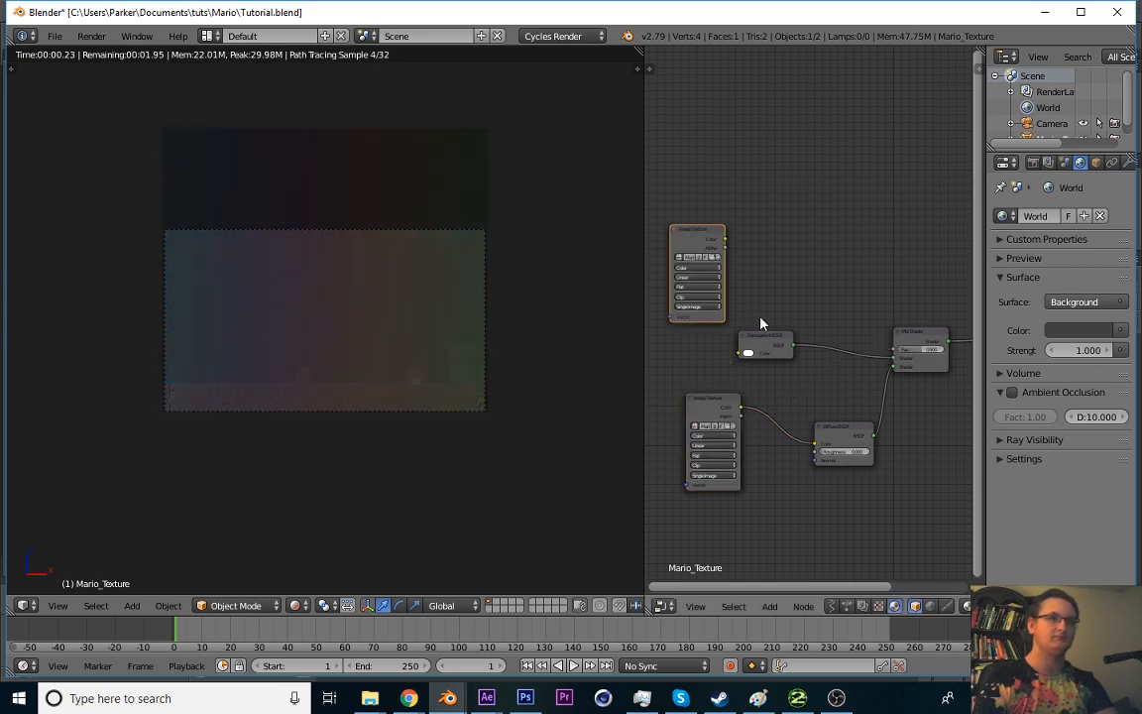
left_click(712, 257)
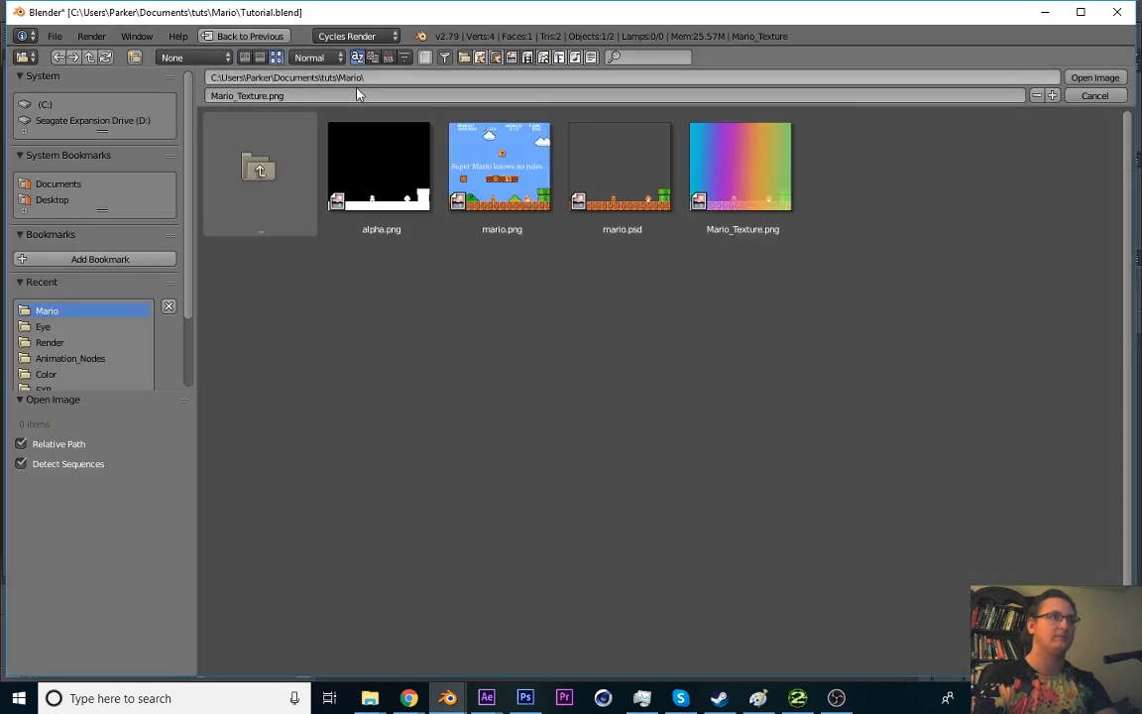
left_click(379, 149)
left_click(1094, 78)
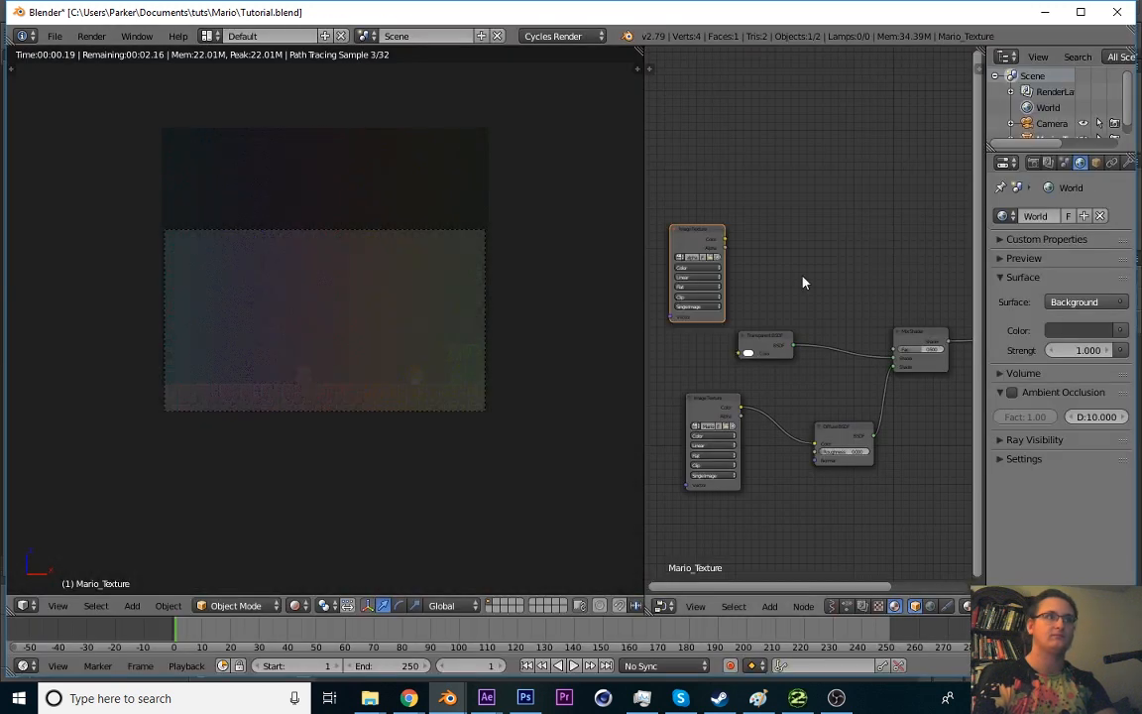
- Connect the alpha texture's Color output to the Mix Shader's Fac input and widen the alpha texture node
left_click_drag(725, 239, 900, 354)
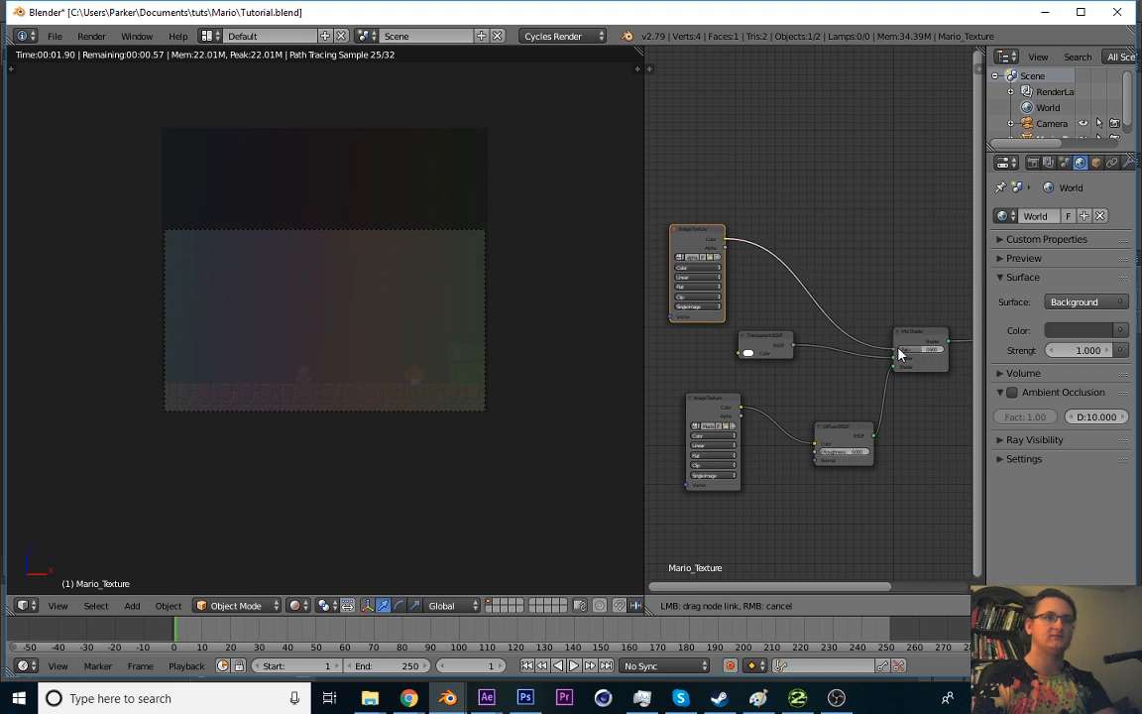
middle_click_drag(677, 255, 764, 336)
scroll(764, 336, "up", 6)
left_click_drag(752, 337, 668, 337)
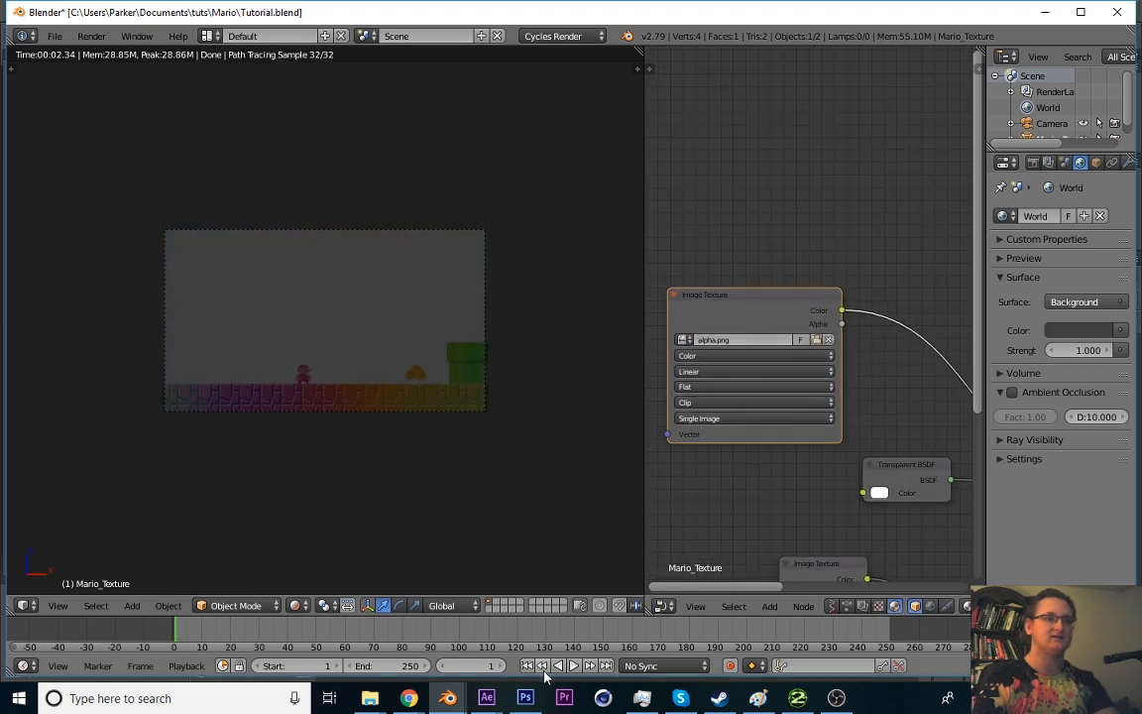
- Switch to Photoshop, show the Curves 1 and Layer 1 layers to view the black-and-white mask, and return to Blender
left_click(527, 696)
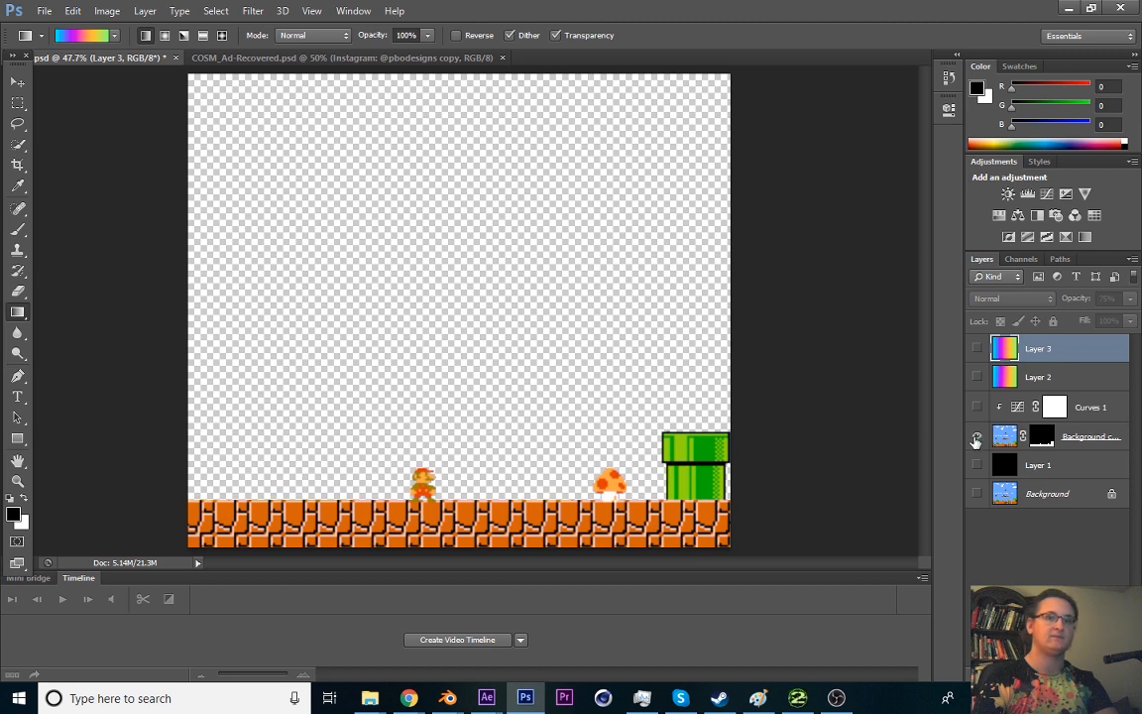
left_click(976, 406)
left_click(977, 464)
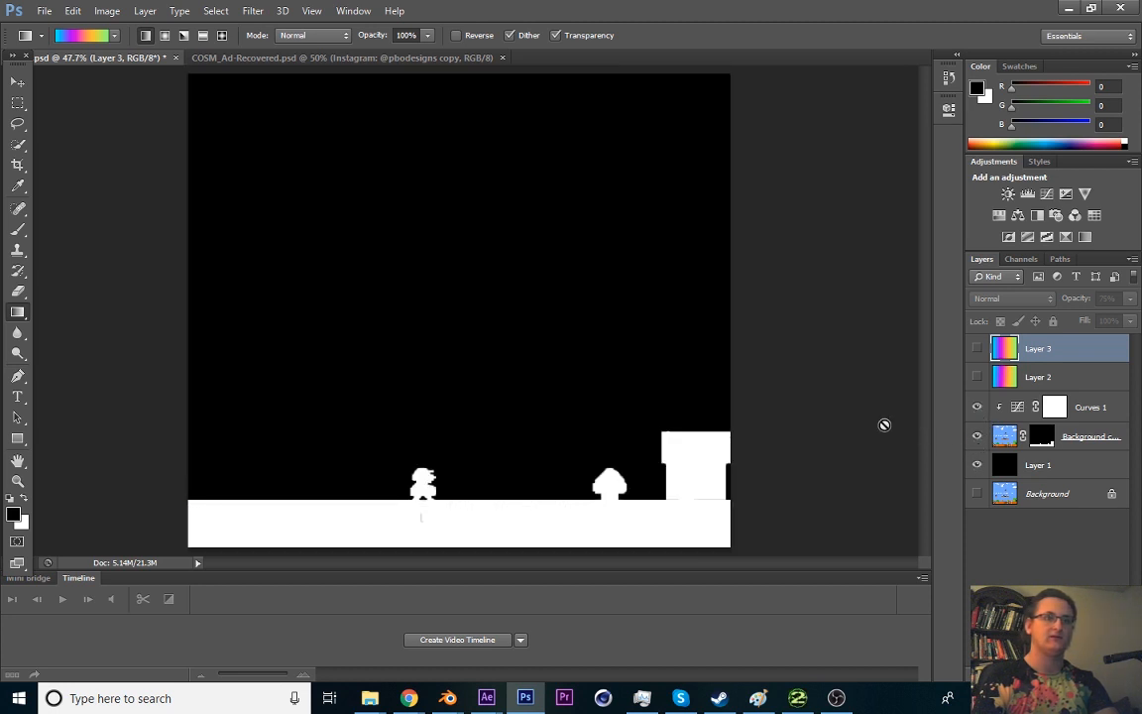
left_click(18, 81)
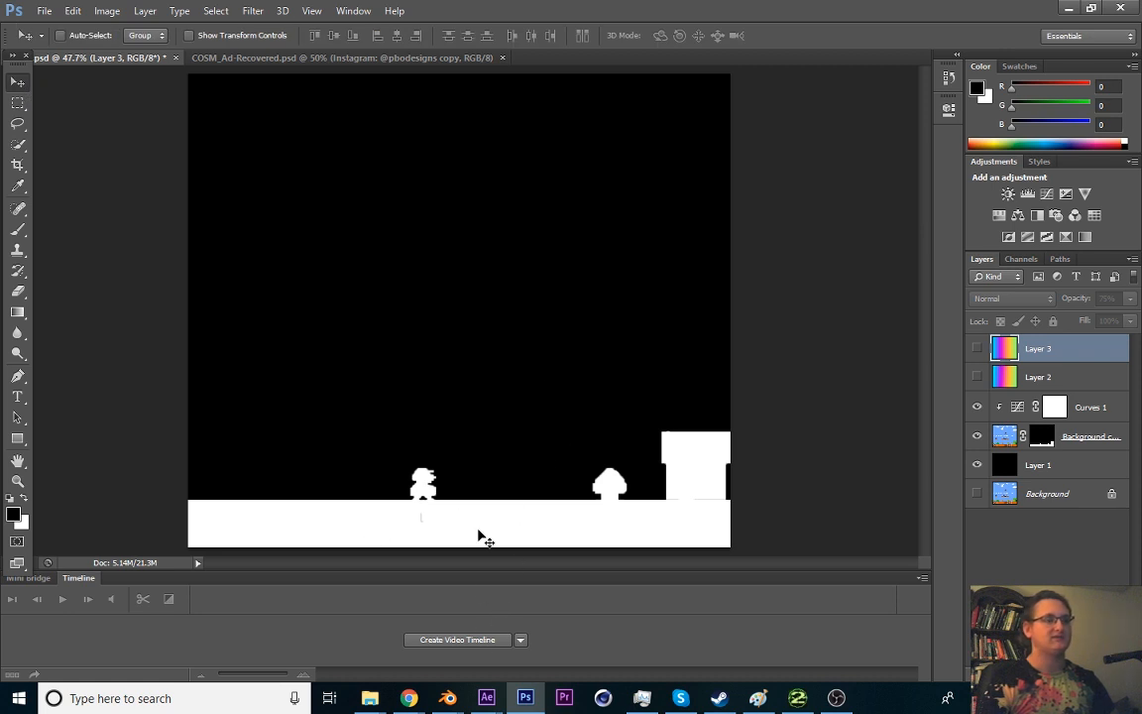
mouse_move(447, 698)
left_click(362, 620)
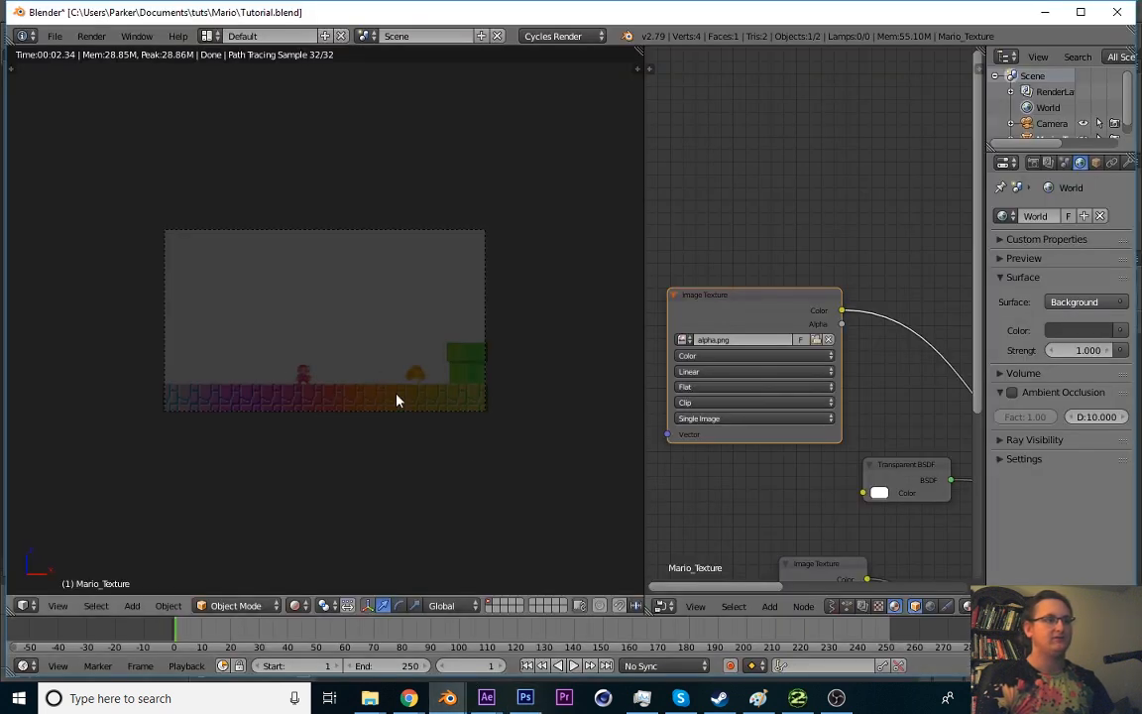
- Move the Mario Image Texture node further from the shaders and delete the Diffuse BSDF node
scroll(658, 357, "down", 3)
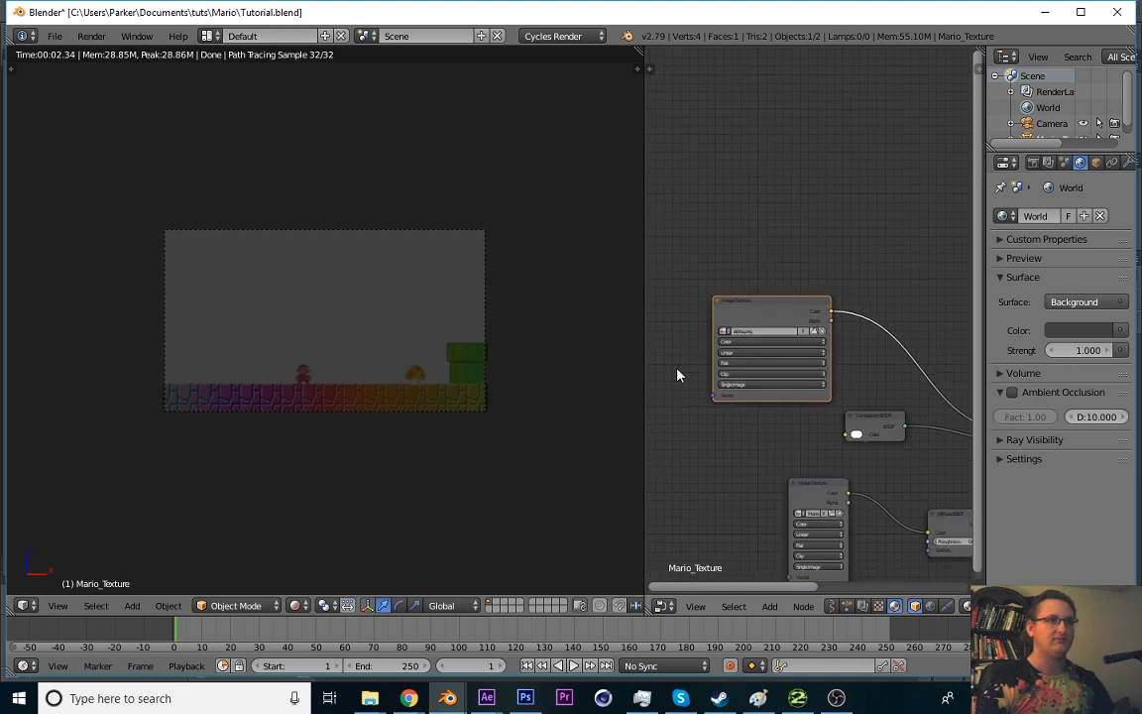
middle_click_drag(912, 487, 764, 465)
scroll(783, 476, "up", 1)
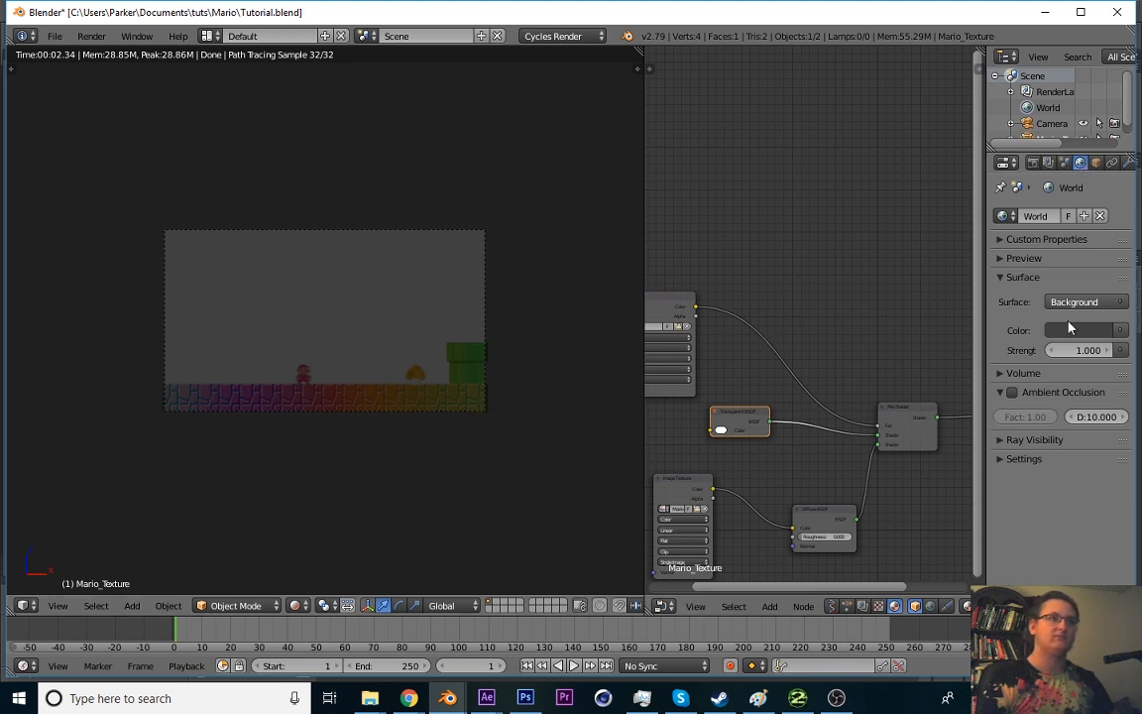
middle_click_drag(812, 492, 821, 382)
scroll(821, 382, "up", 1)
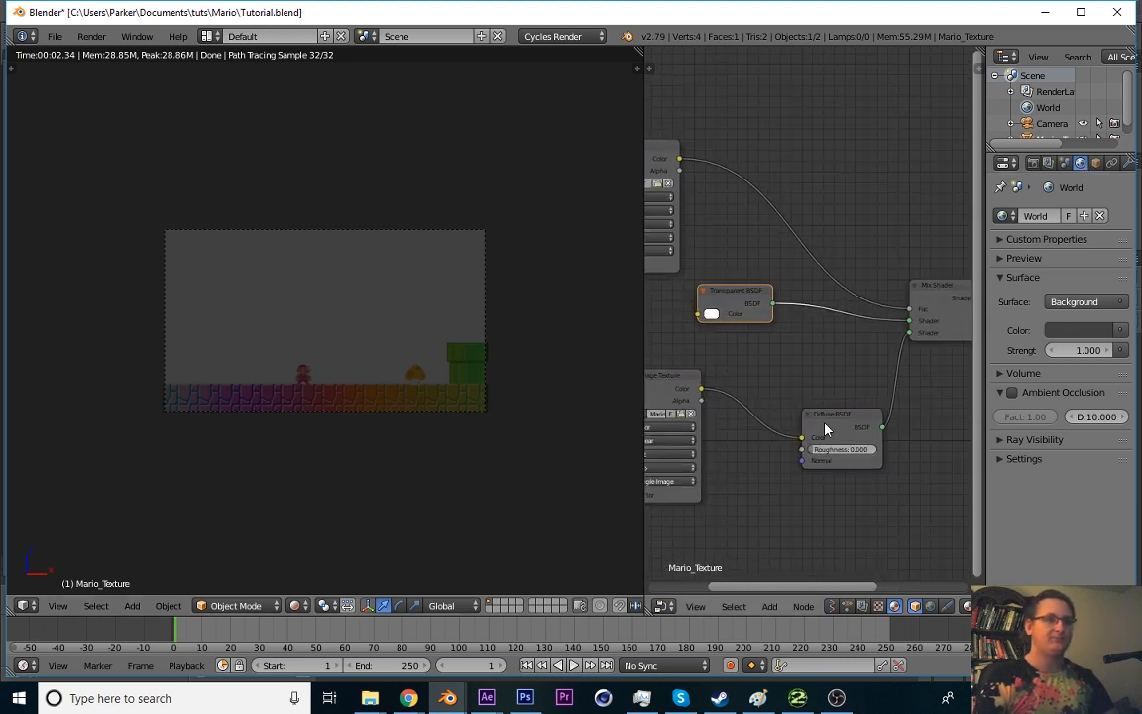
left_click(834, 415)
middle_click_drag(807, 436, 858, 397)
left_click_drag(718, 343, 688, 355)
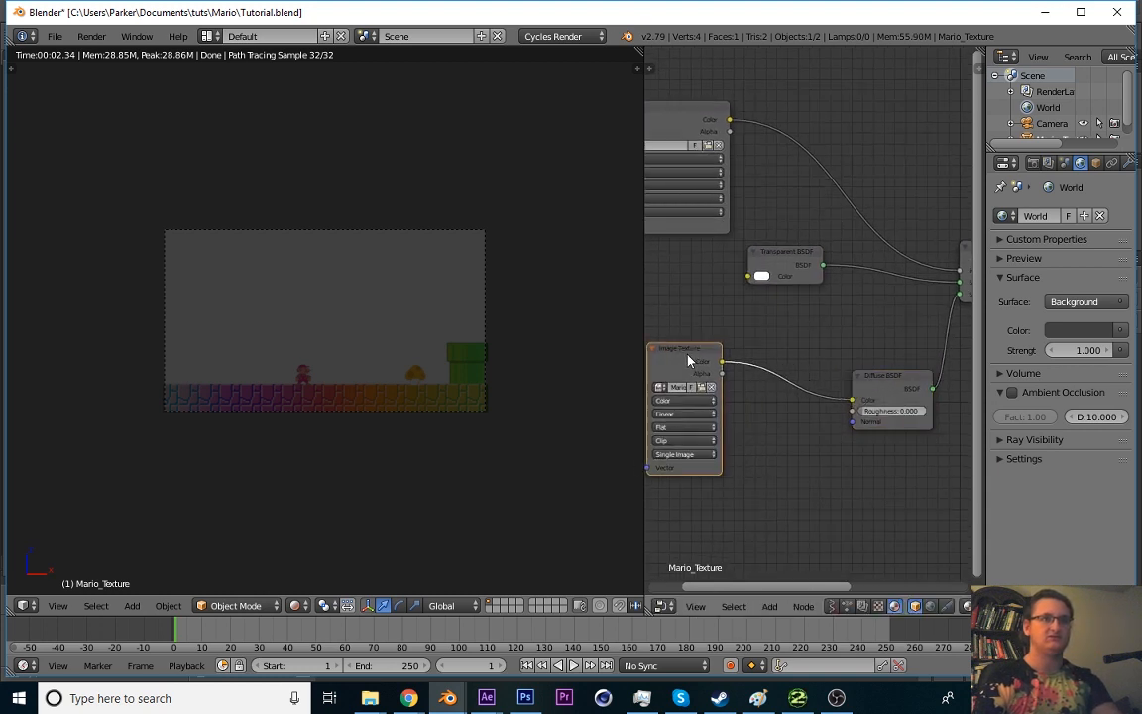
left_click(896, 387)
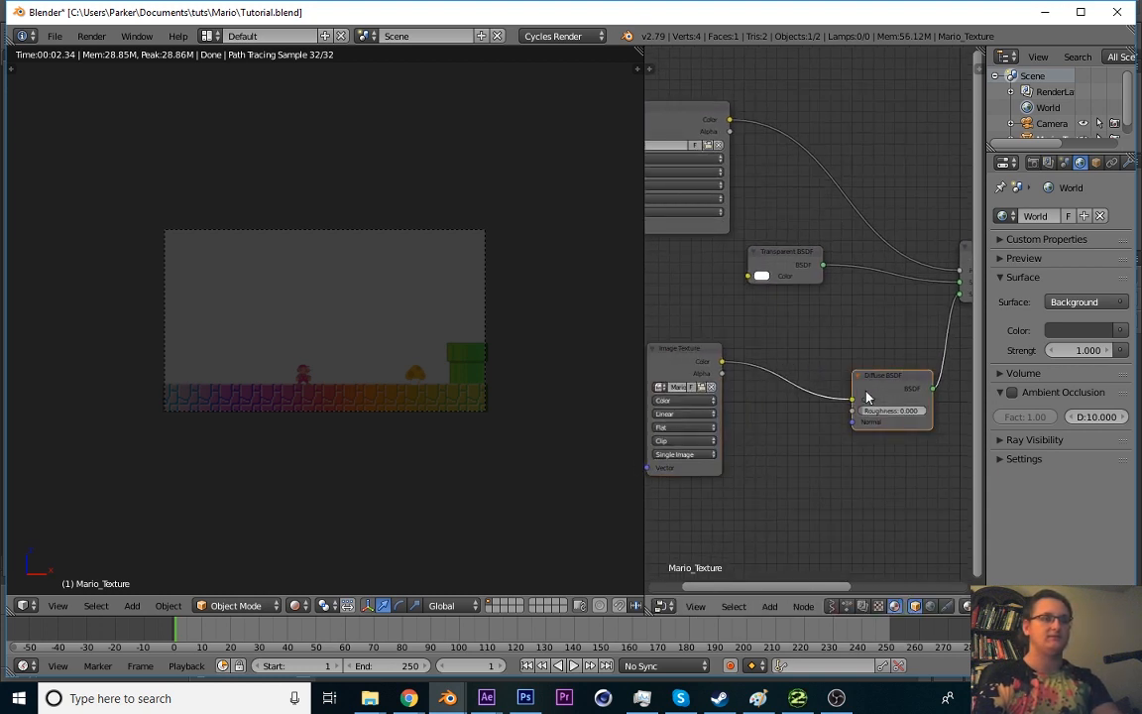
key("x")
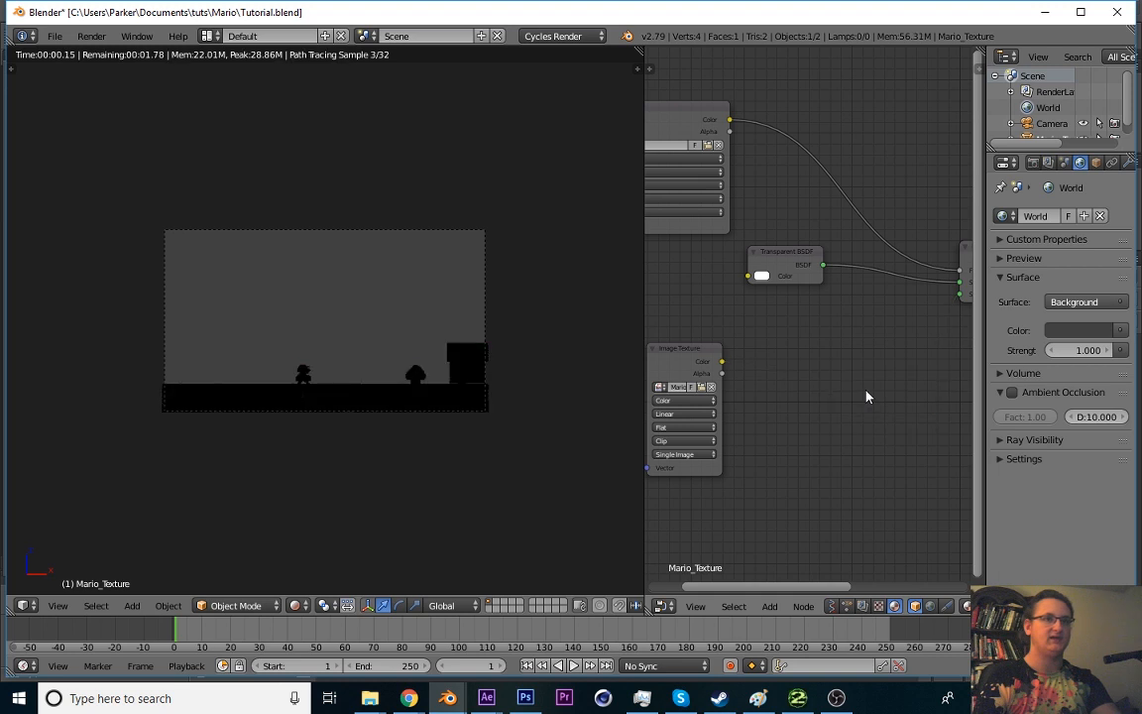
- Add an Emission shader, feed it the Mario texture's Color and connect it to the Mix Shader's second Shader input
key("shift+a")
mouse_move(833, 435)
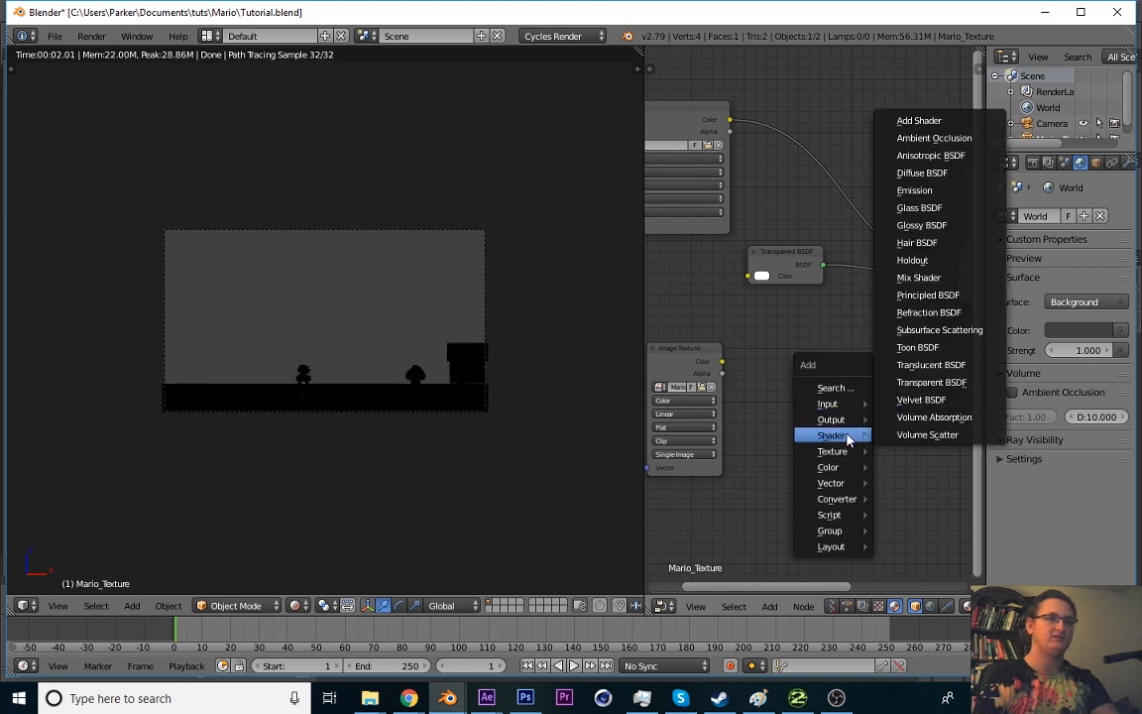
left_click(914, 189)
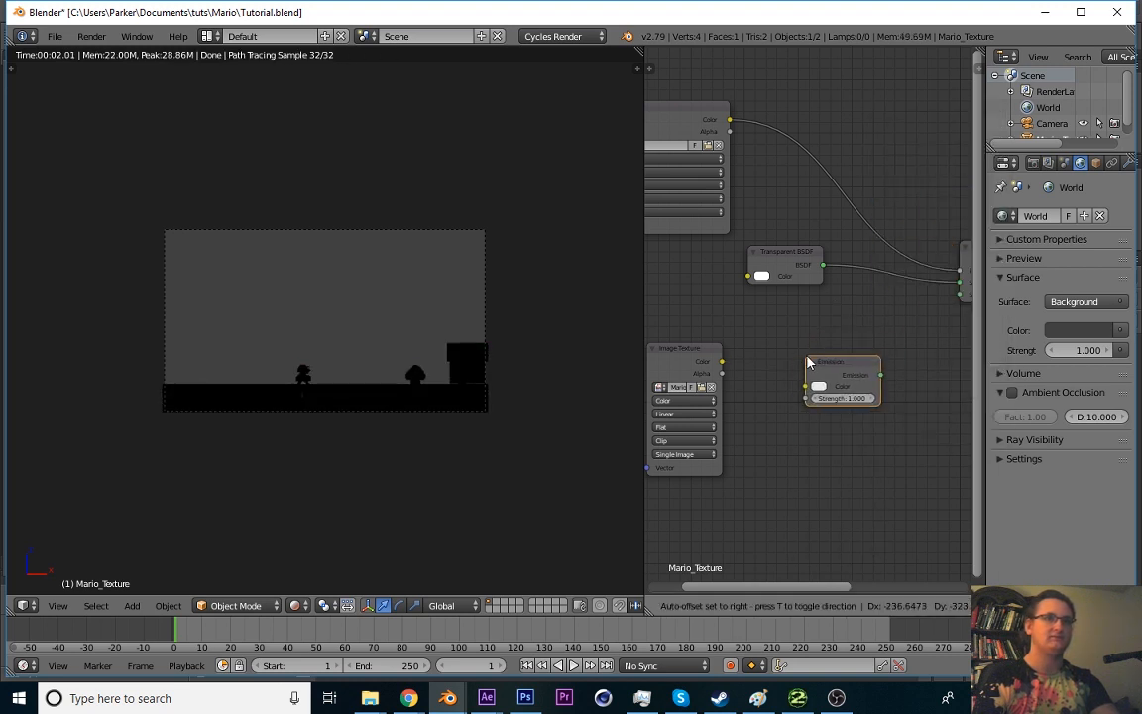
left_click(843, 382)
left_click_drag(721, 361, 807, 386)
left_click_drag(882, 374, 960, 293)
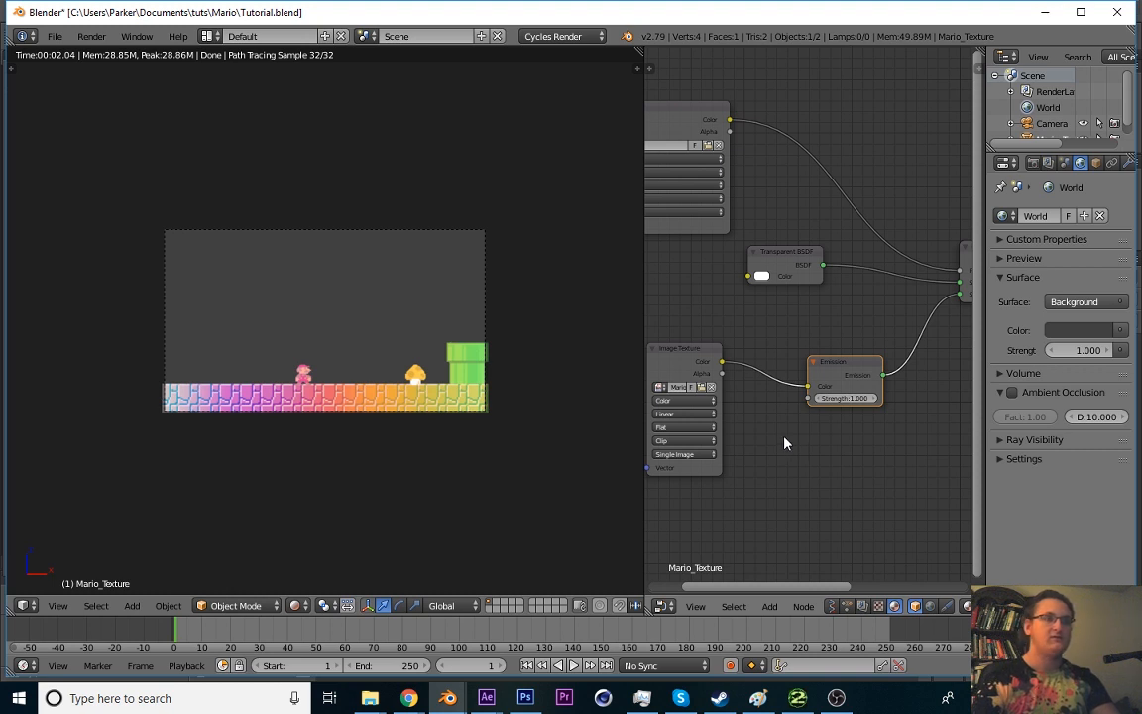
- Make room after the Mario Image Texture node and insert a Hue Saturation Value node between it and the Emission shader
middle_click_drag(752, 434, 824, 451)
left_click_drag(766, 382, 738, 388)
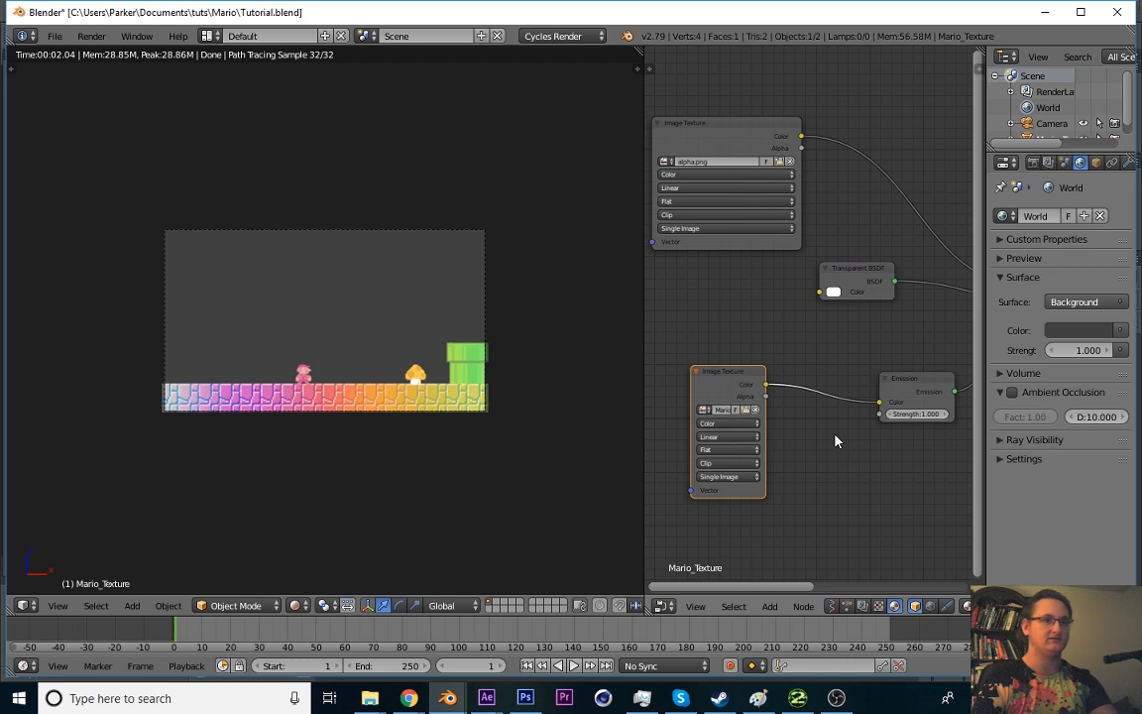
key("shift+a")
left_click(811, 387)
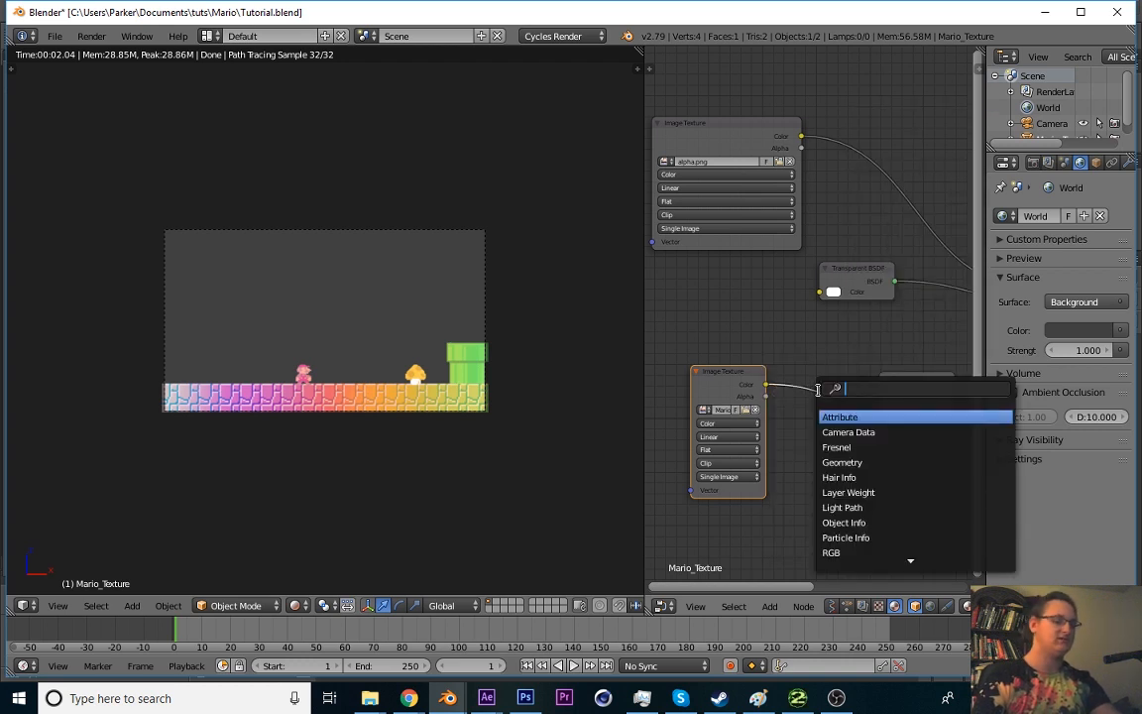
type("hue")
key("Return")
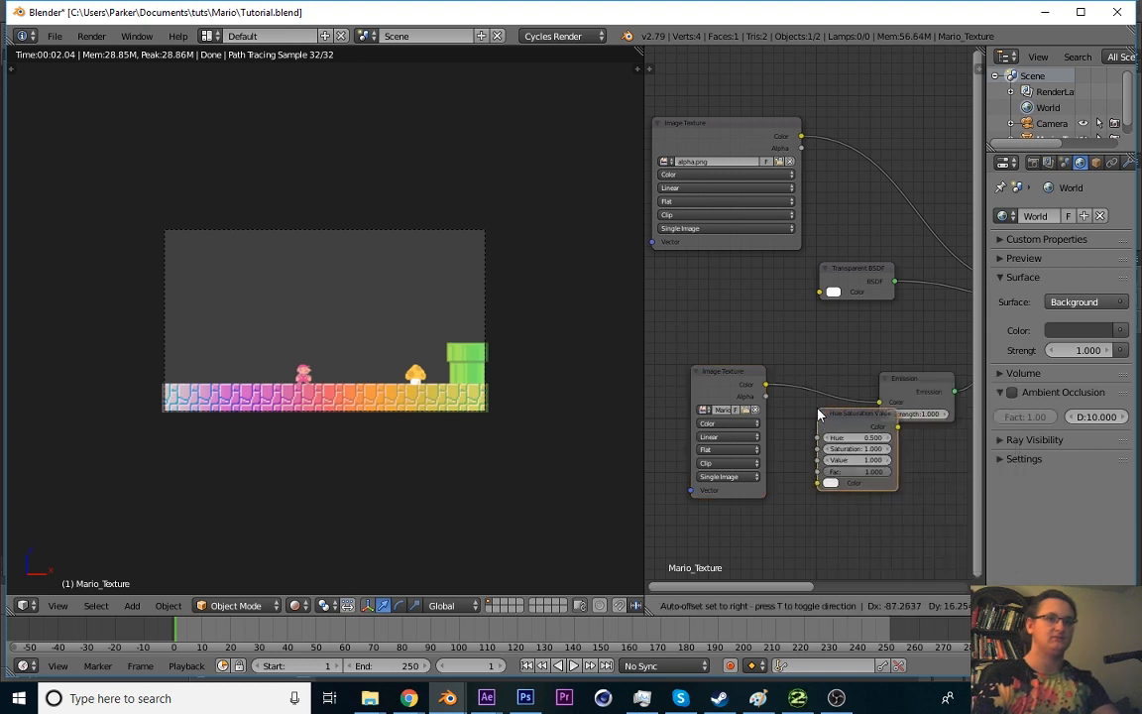
left_click(813, 385)
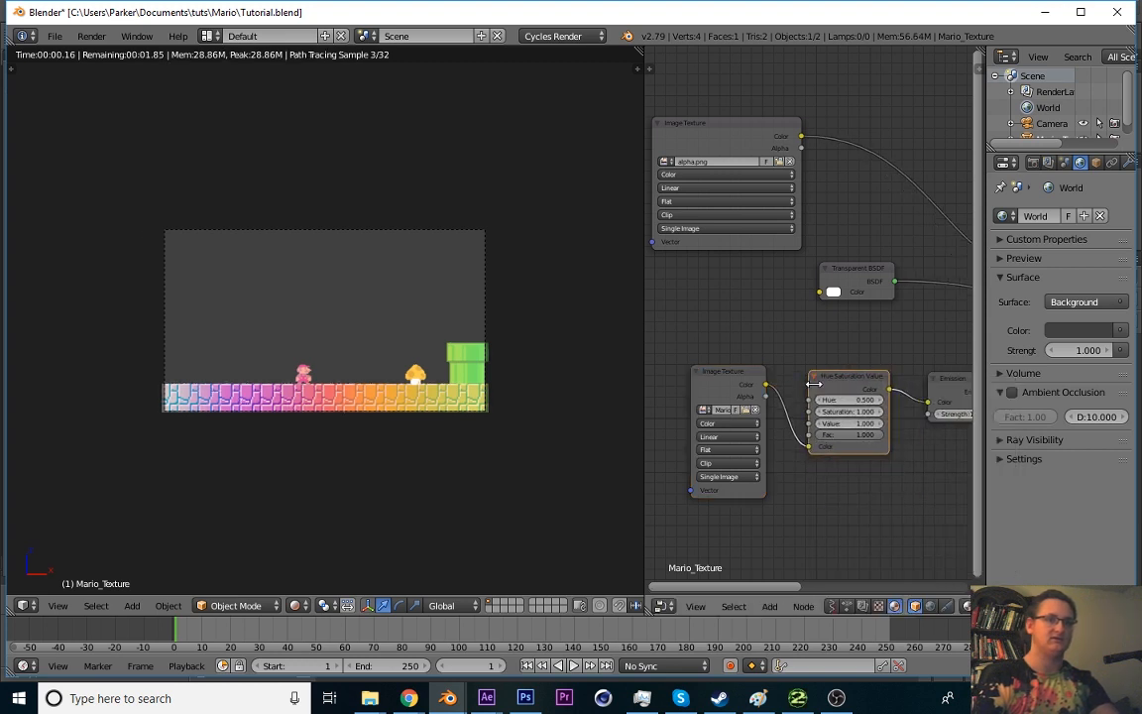
- Insert a keyframe at frame 1 on the Hue value of the Hue Saturation Value node
middle_click_drag(813, 385, 777, 388)
right_click(798, 399)
left_click(798, 402)
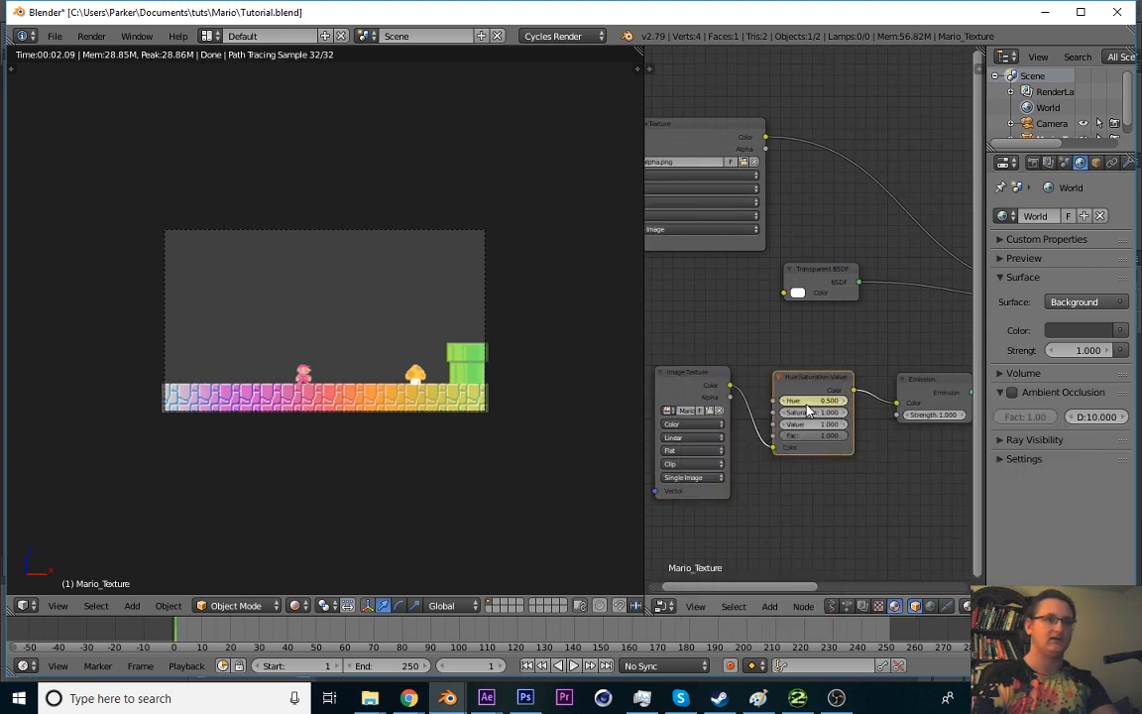
- Set the animation's end frame to 100
left_click(394, 663)
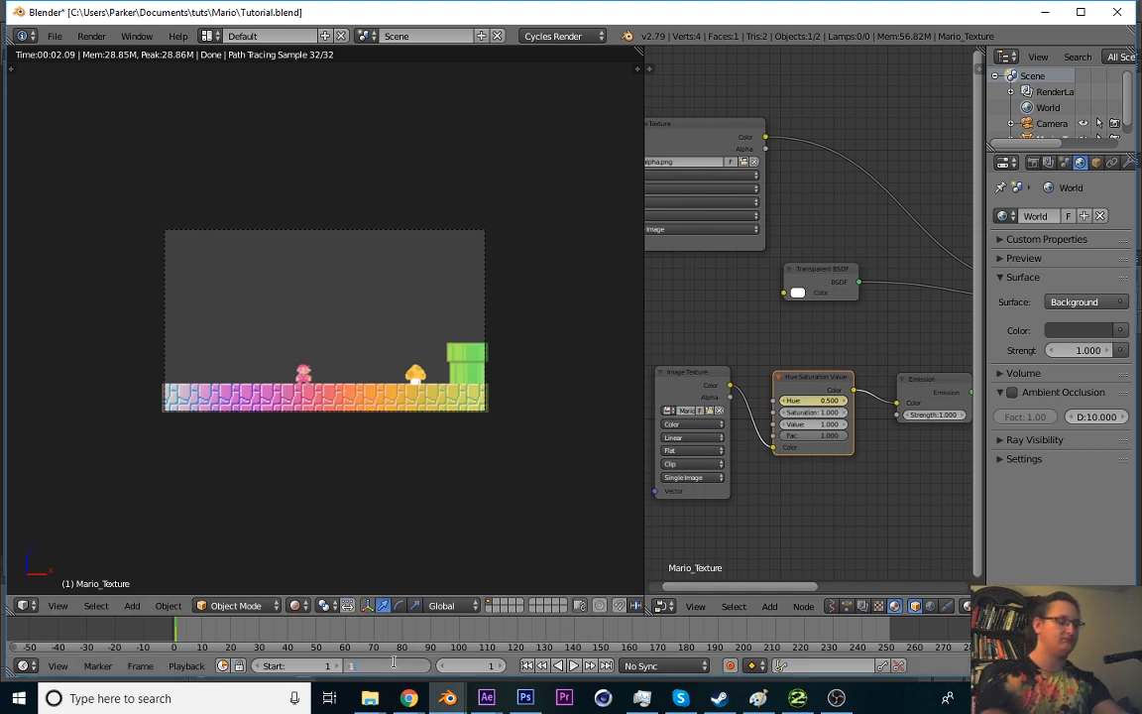
type("109")
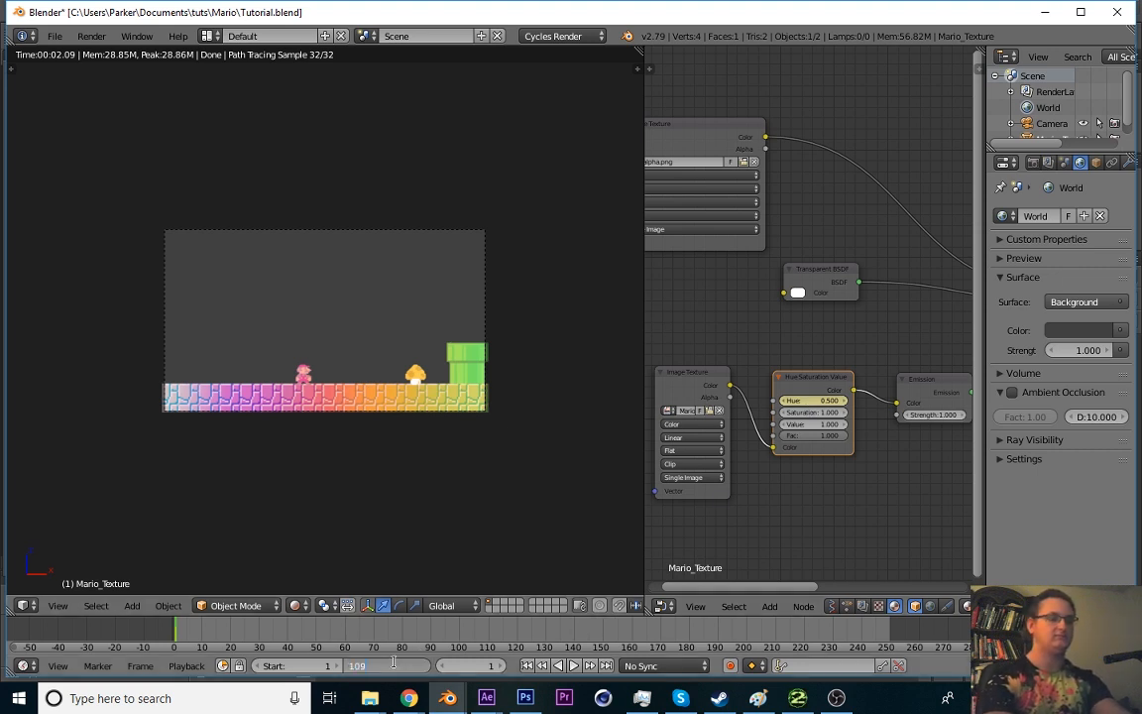
key("BackSpace")
type("0")
key("Return")
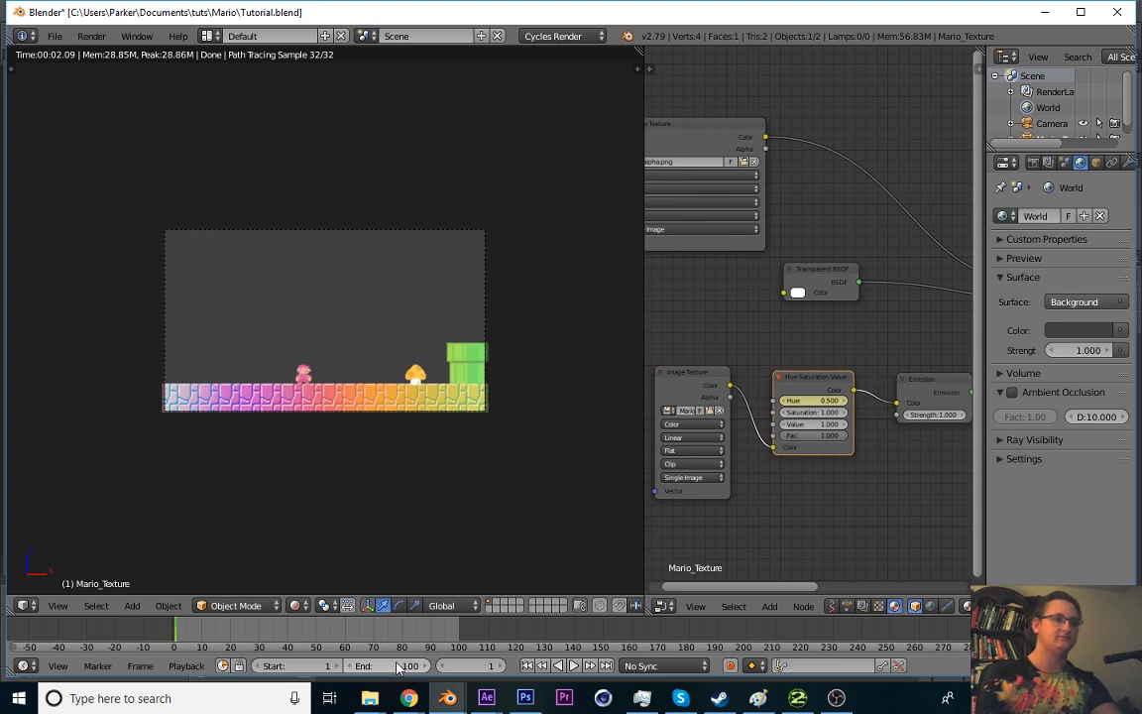
- Go to frame 100 and set the Hue of the Hue Saturation Value node to 10.5
left_click(560, 667)
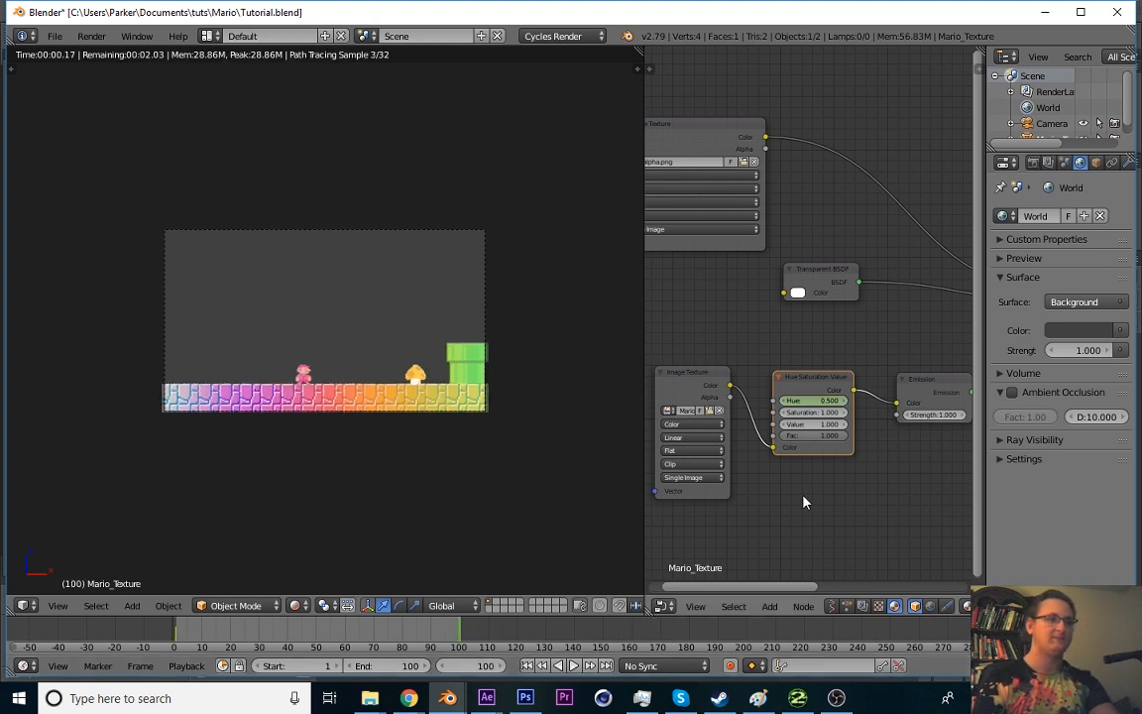
left_click(820, 400)
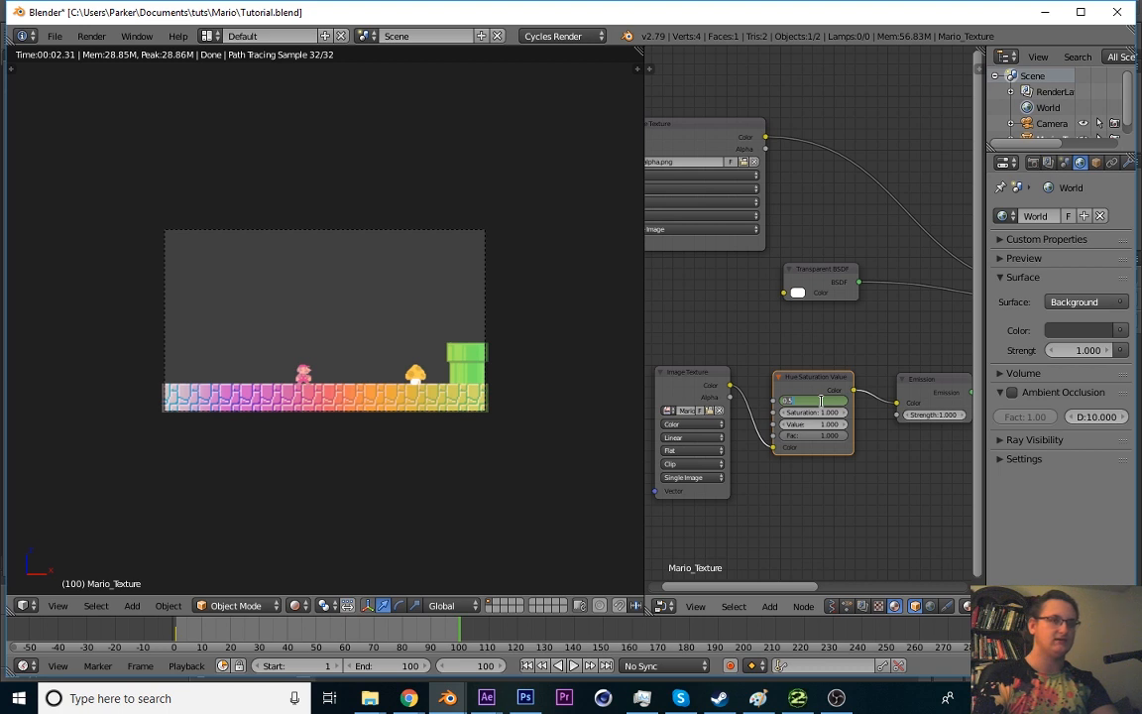
type("10")
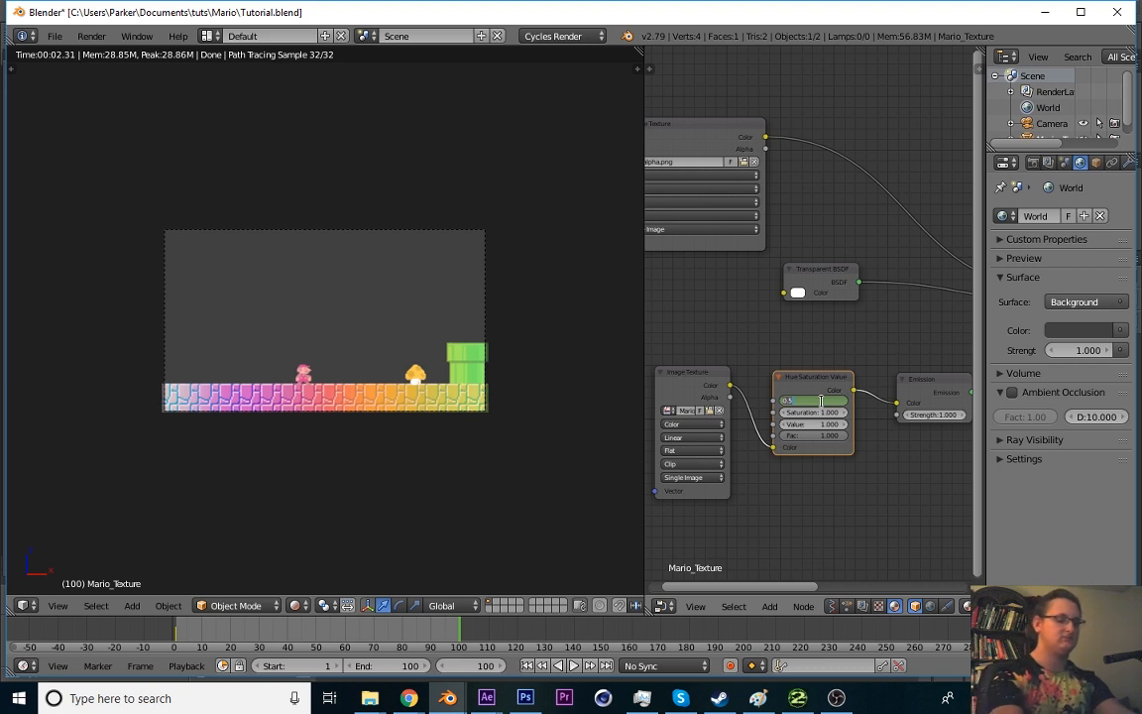
key("Return")
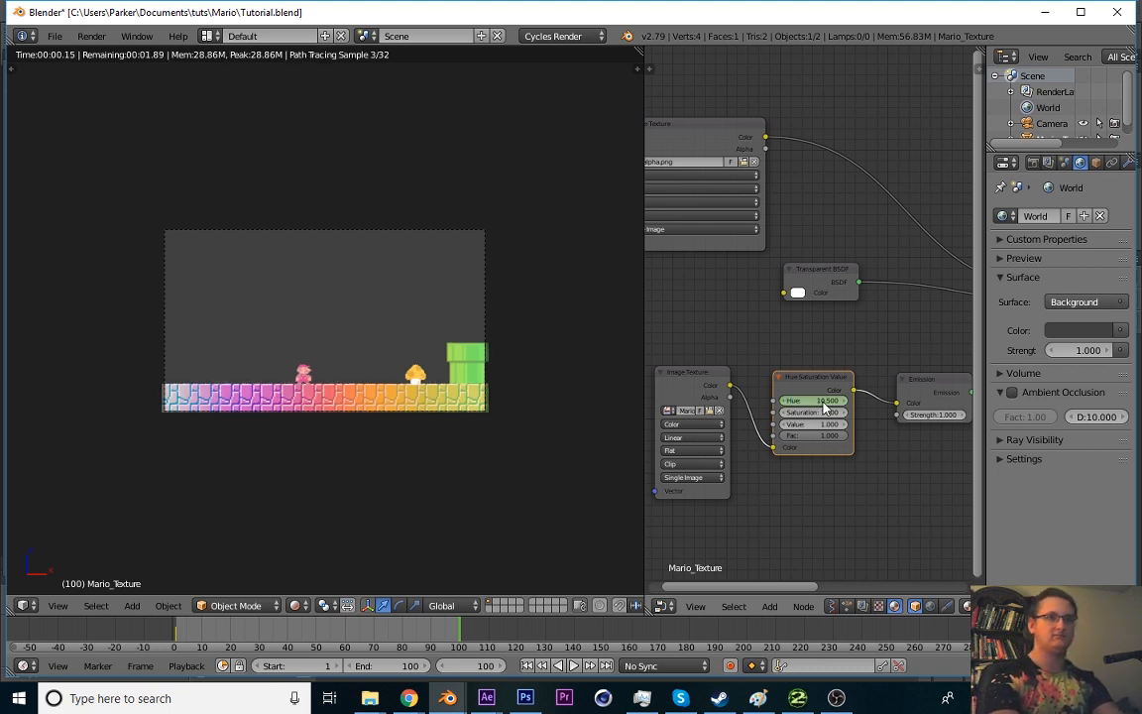
- Scrub the timeline near the end and play back the animation to preview the hue cycling
left_click(443, 634)
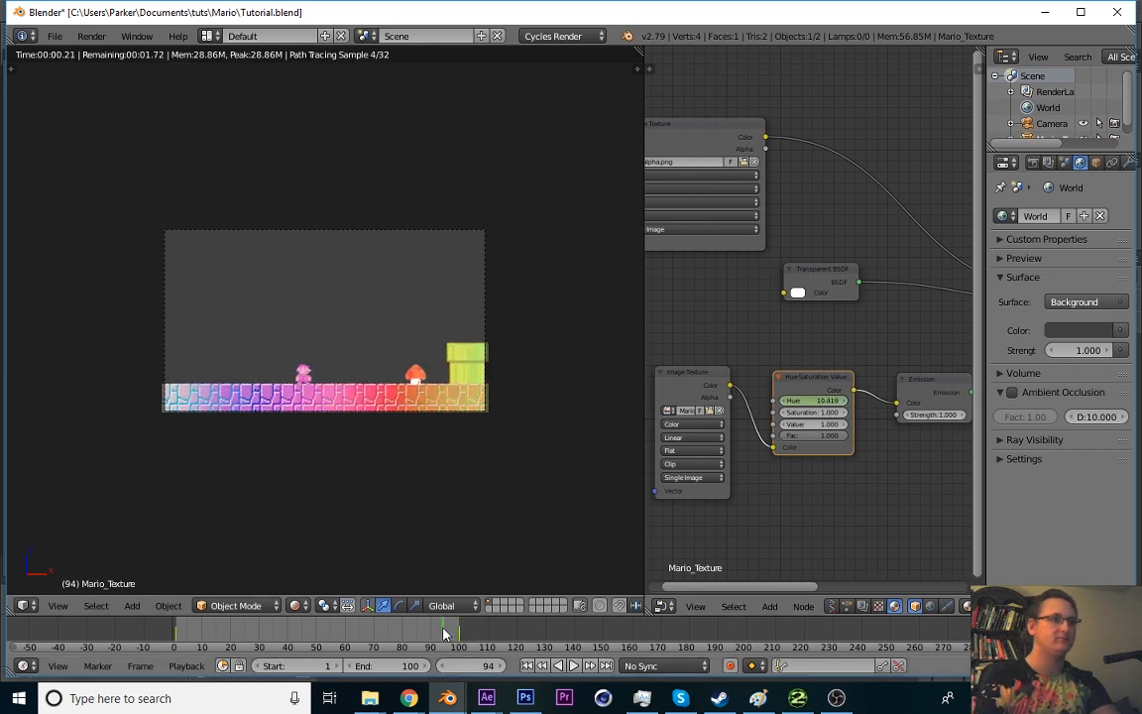
left_click(573, 665)
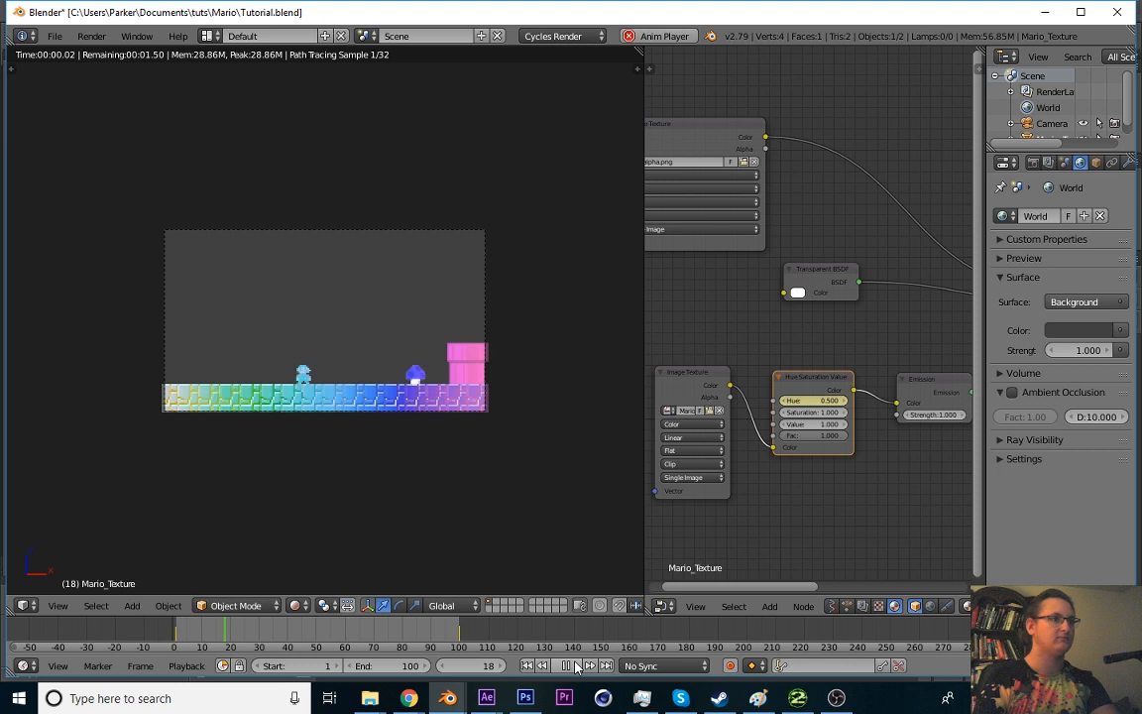
key("Escape")
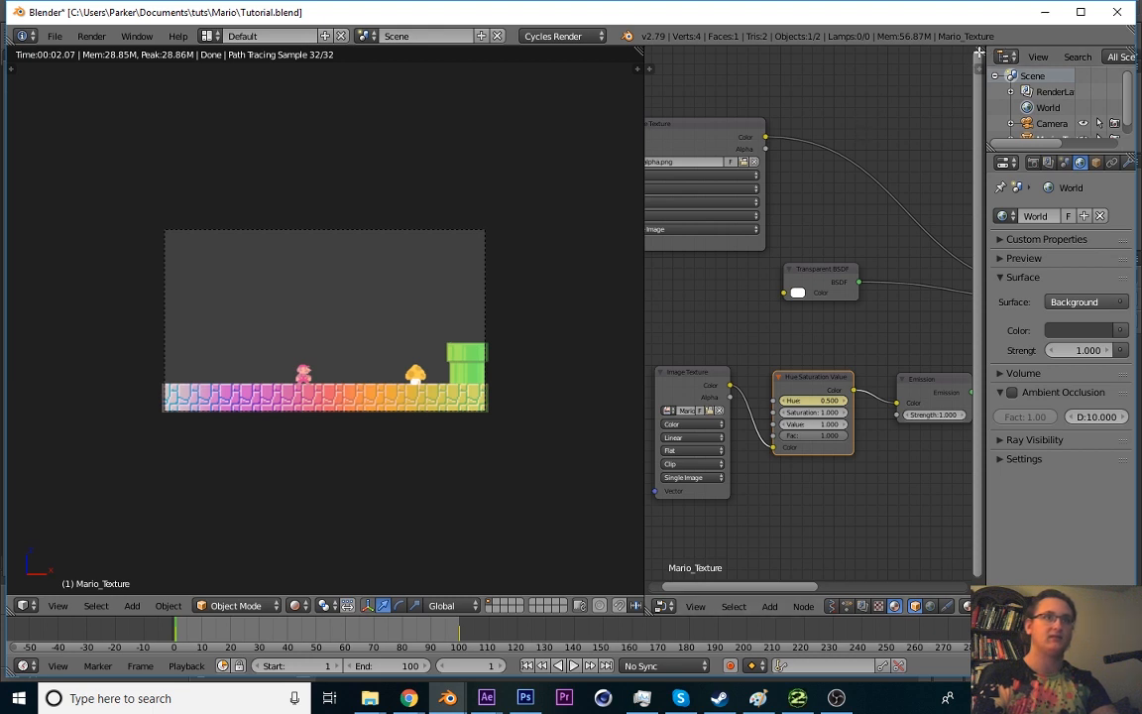
- Split the node editor area horizontally and switch the upper half to the Graph Editor
left_click_drag(979, 52, 693, 267)
left_click(662, 272)
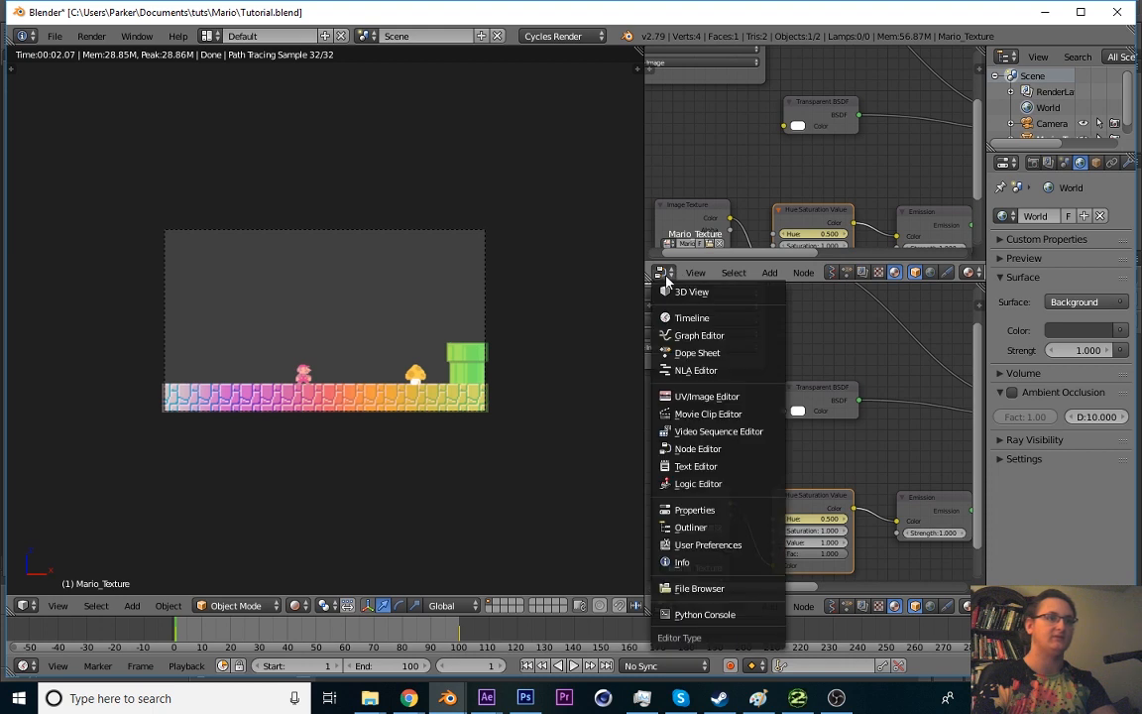
left_click(716, 337)
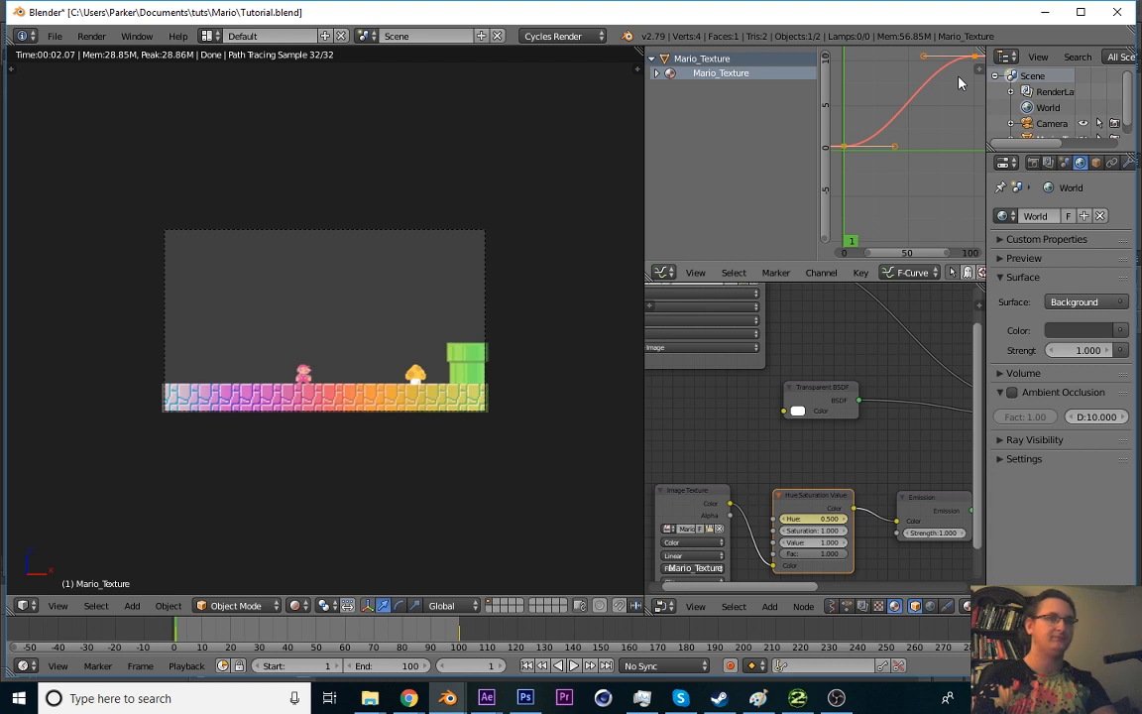
- Try linear interpolation on the Hue curve's keyframes and preview the colour change over several frames
key("t")
left_click(715, 116)
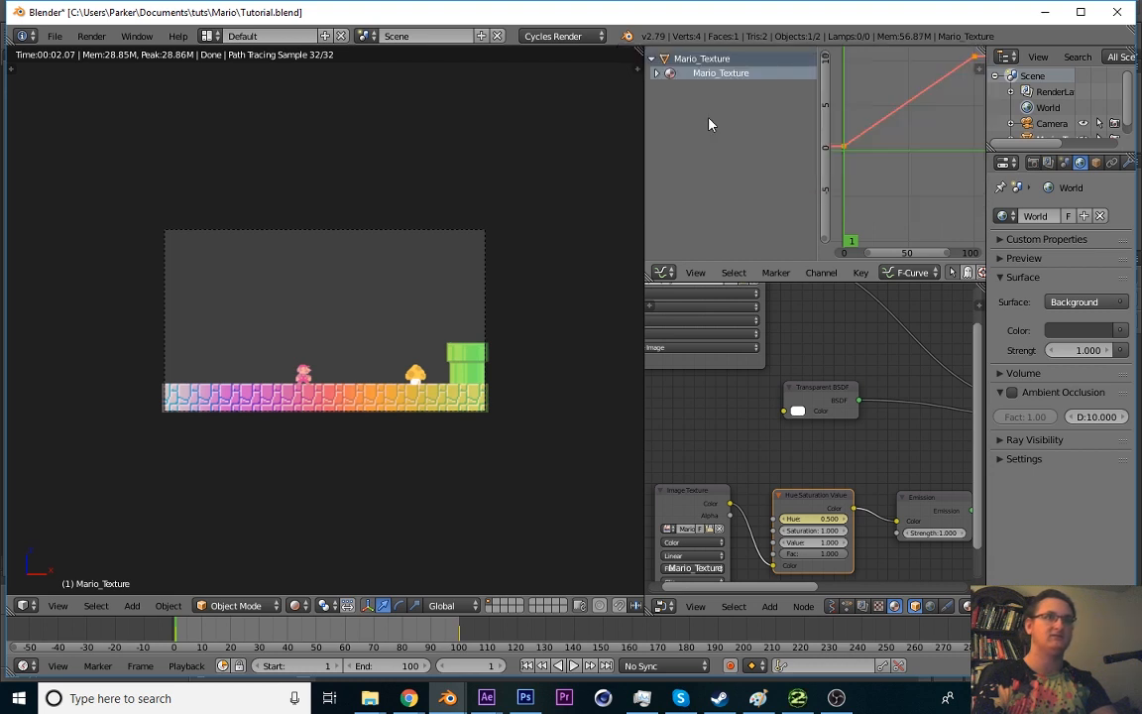
left_click(242, 641)
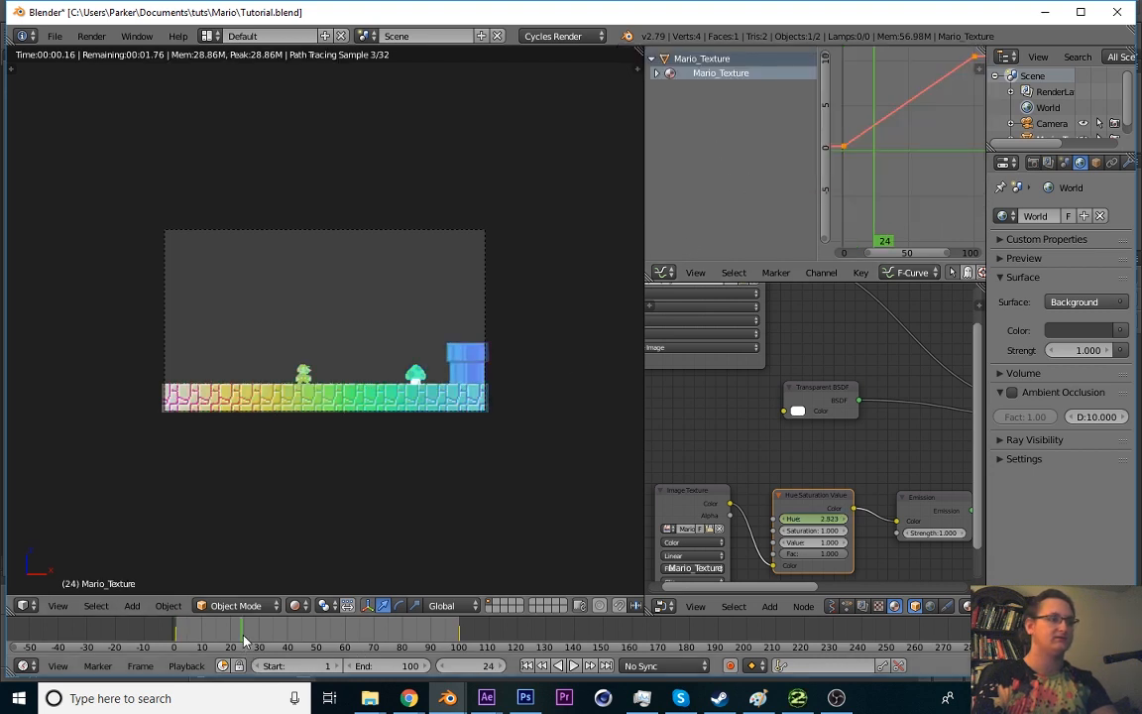
left_click_drag(243, 641, 304, 642)
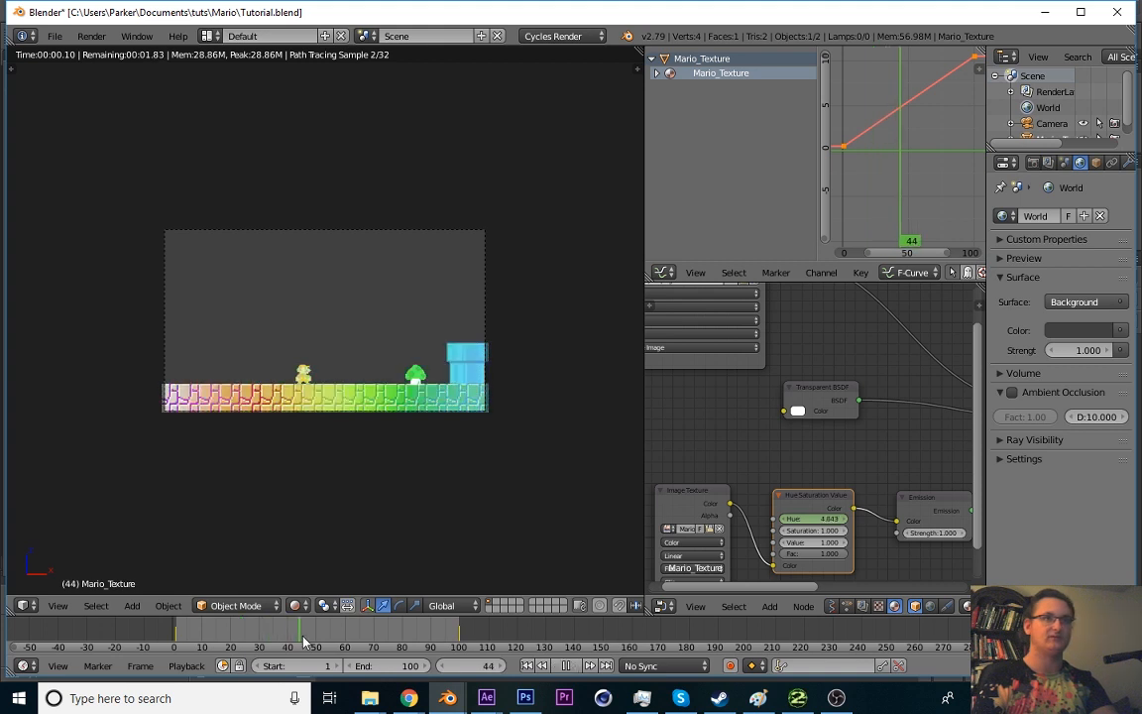
key("shift+Left")
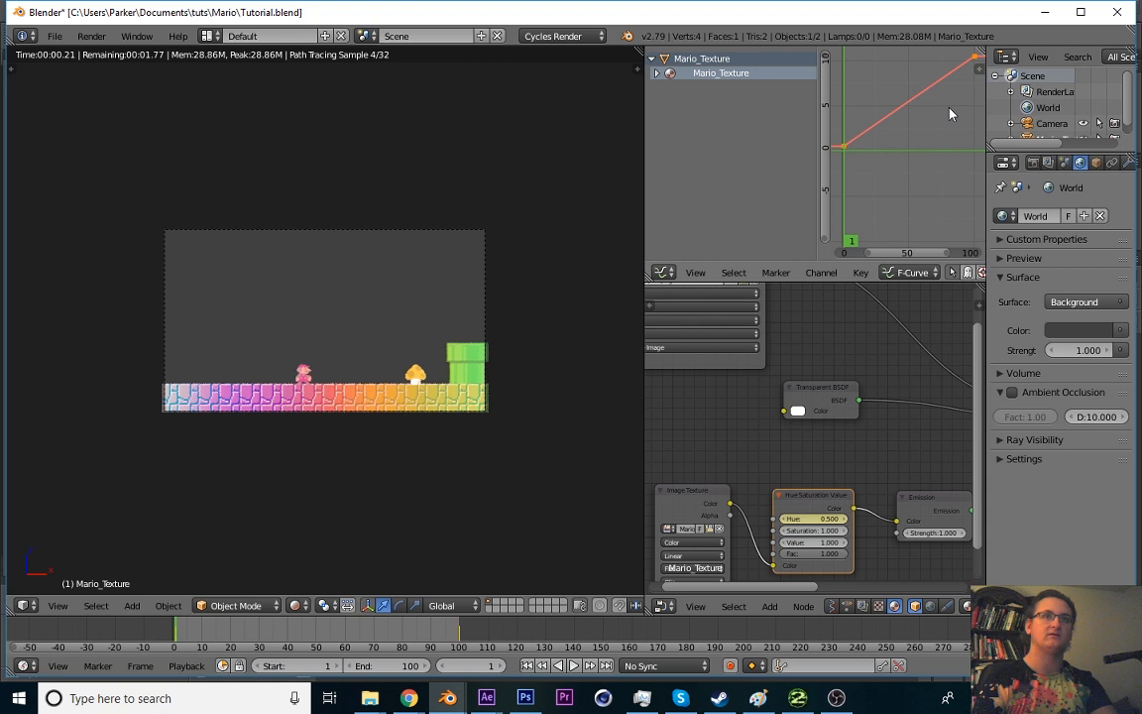
key("ctrl+z")
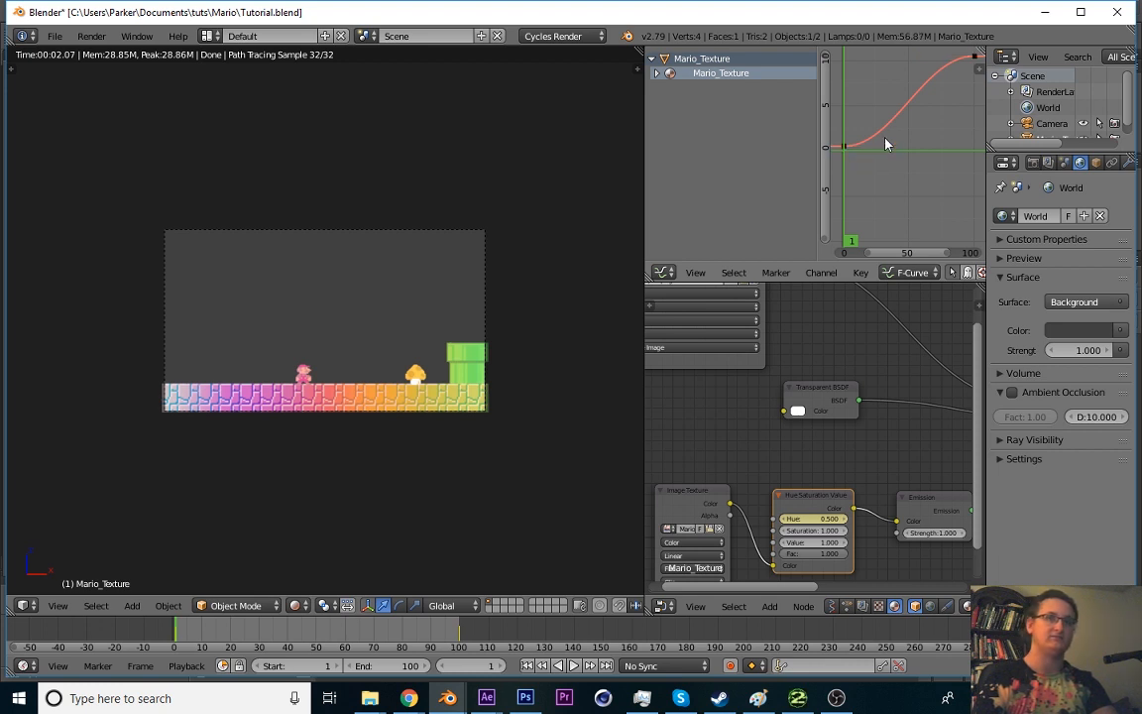
- Set the interpolation of both Hue keyframes to Linear and check the render at frame 41
key("t")
left_click(885, 140)
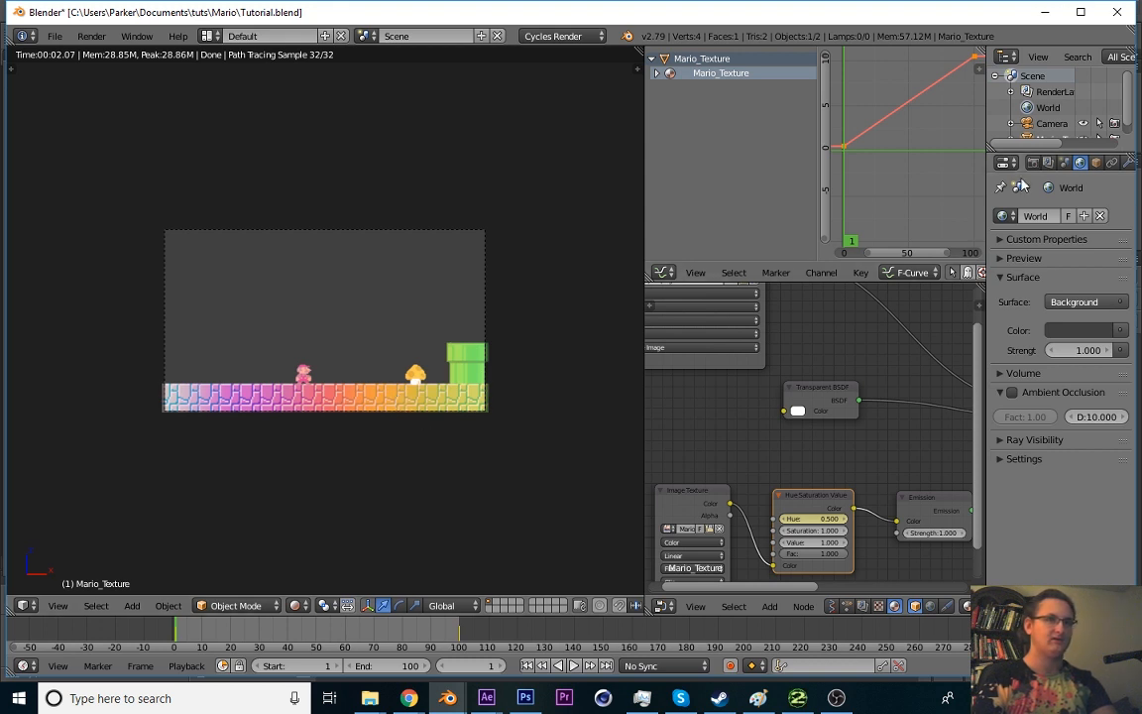
left_click(1127, 162)
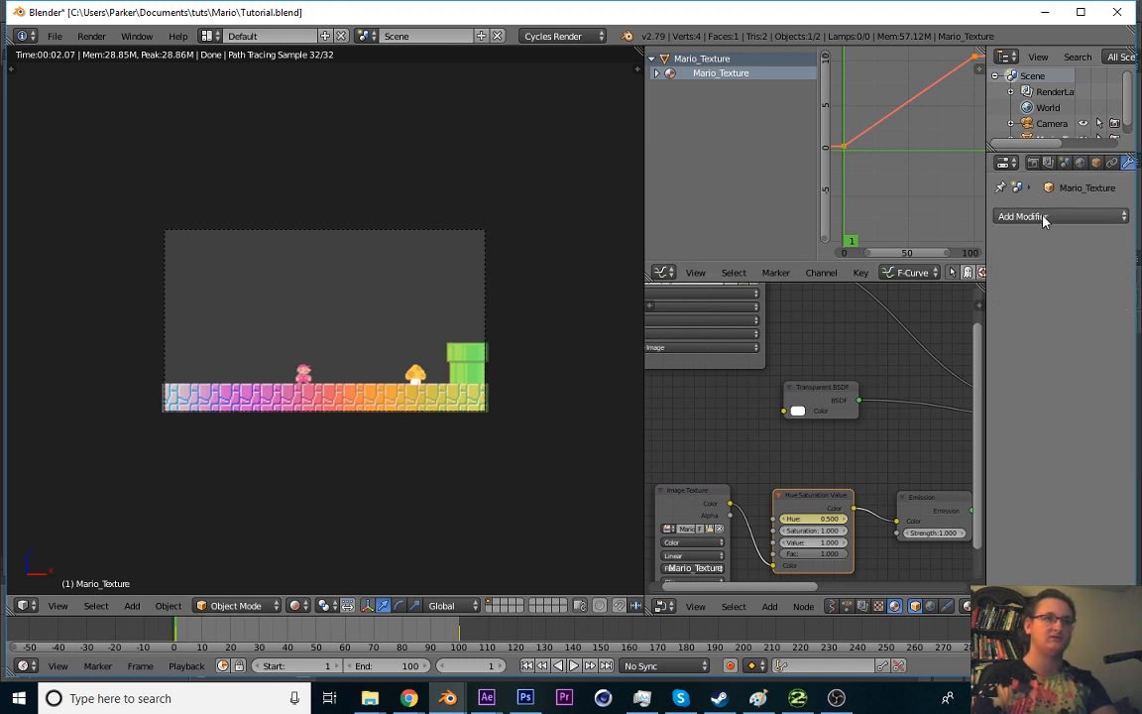
left_click(291, 625)
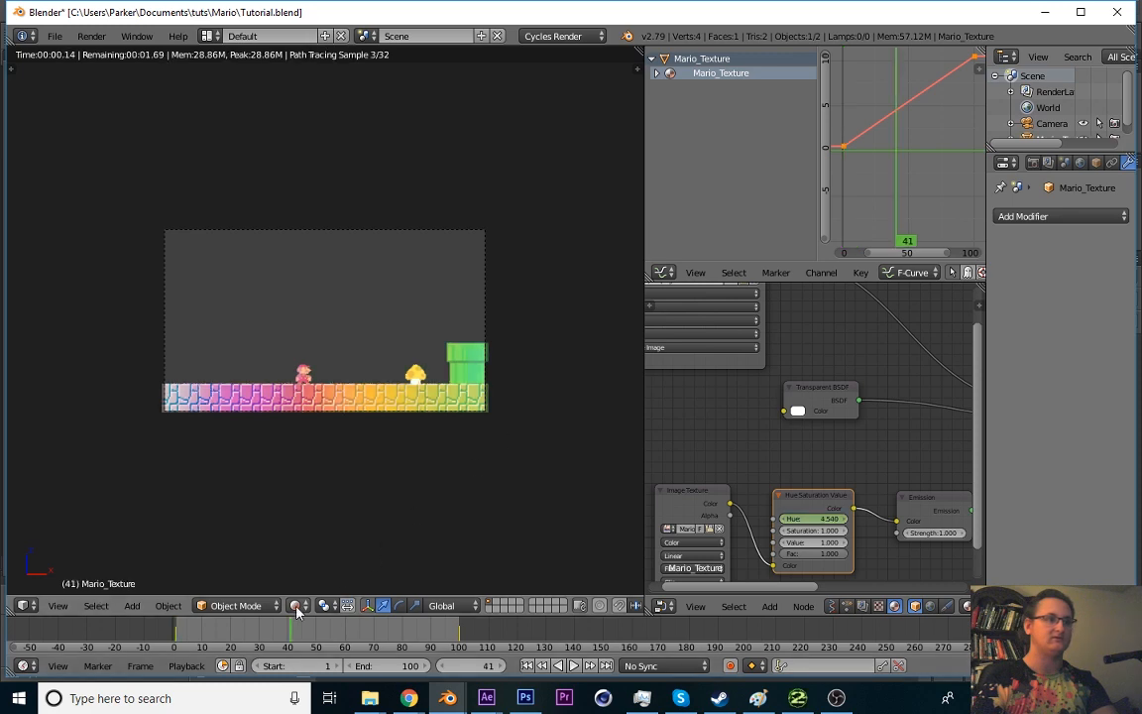
- Switch the 3D view to Solid shading and leave the camera view
left_click(297, 605)
left_click(339, 548)
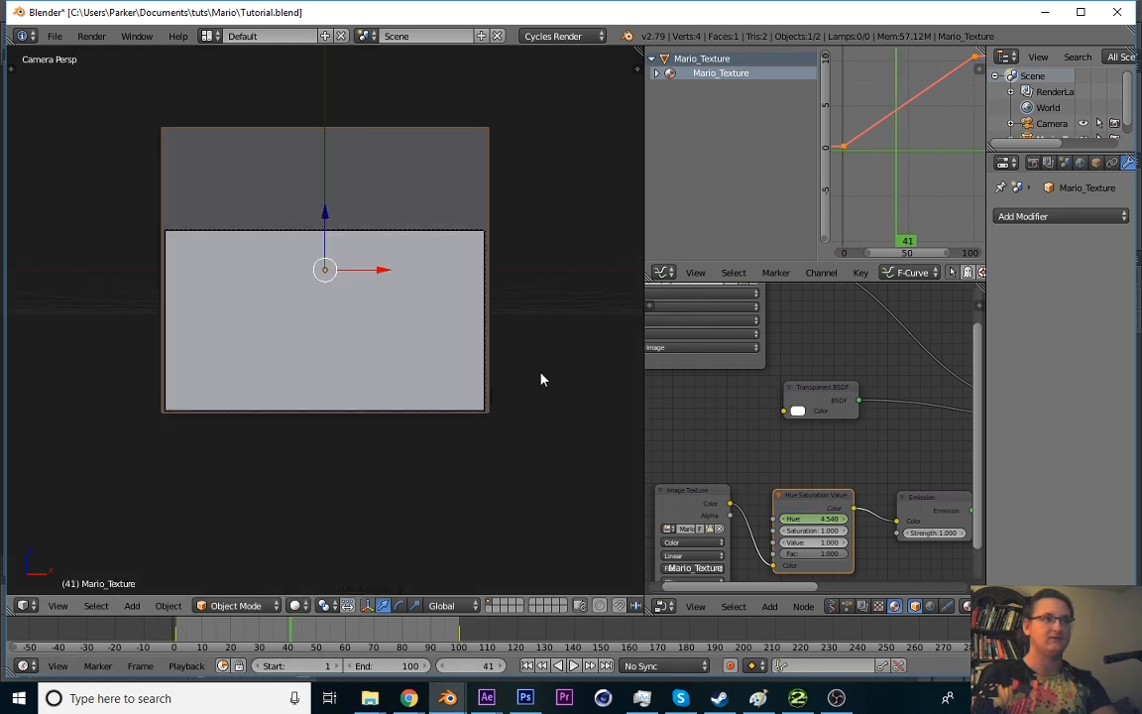
middle_click_drag(523, 390, 502, 322)
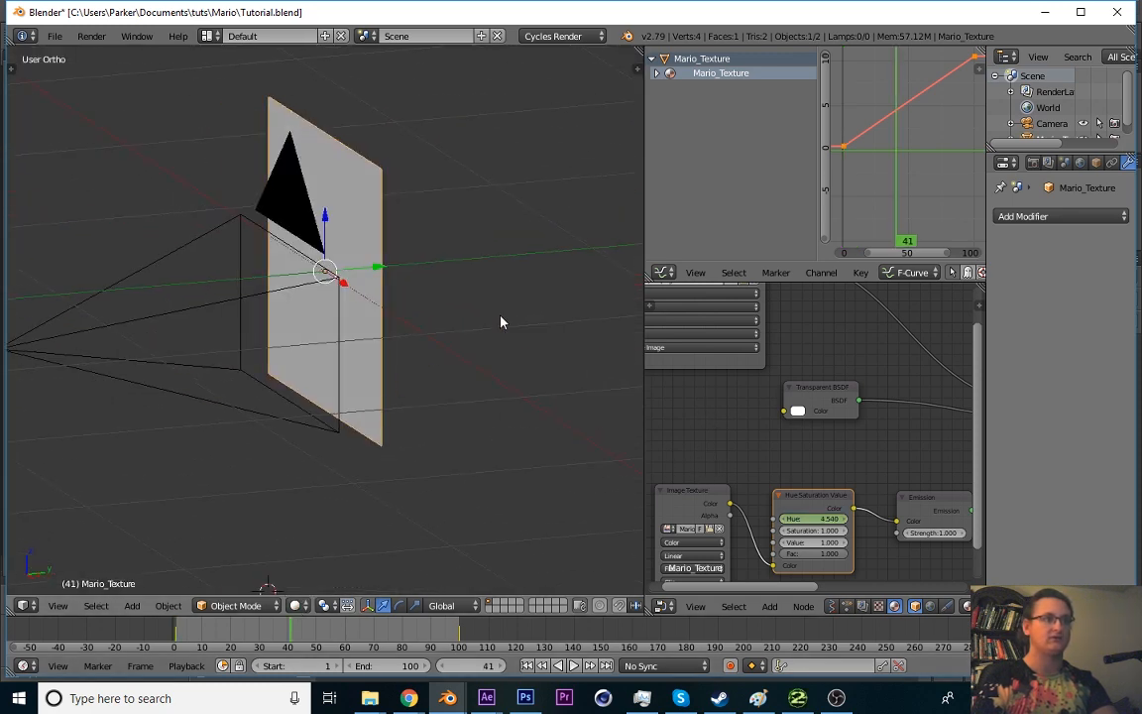
key("shift+a")
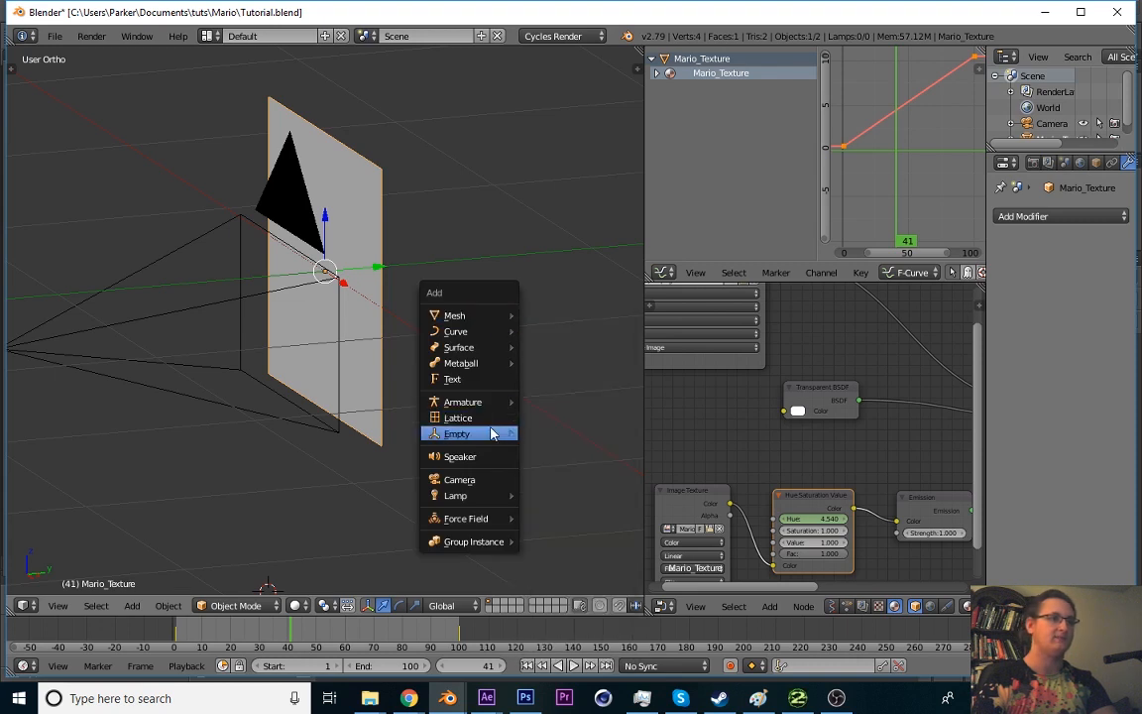
mouse_move(492, 434)
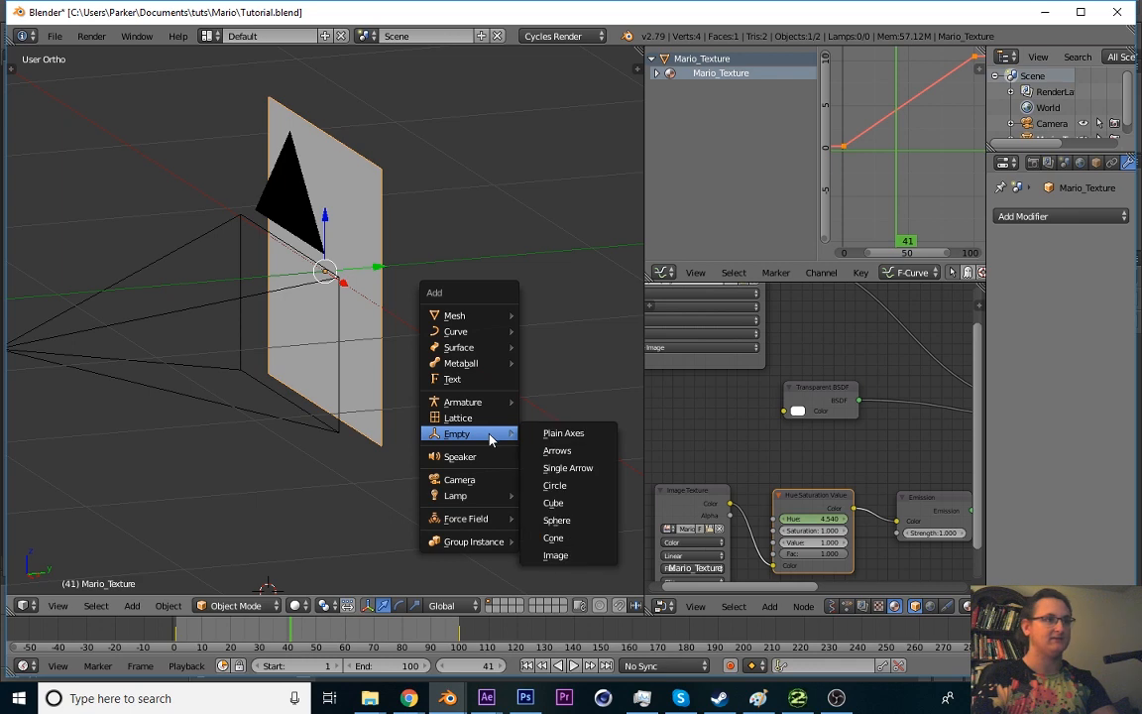
left_click(573, 440)
scroll(446, 387, "down", 3)
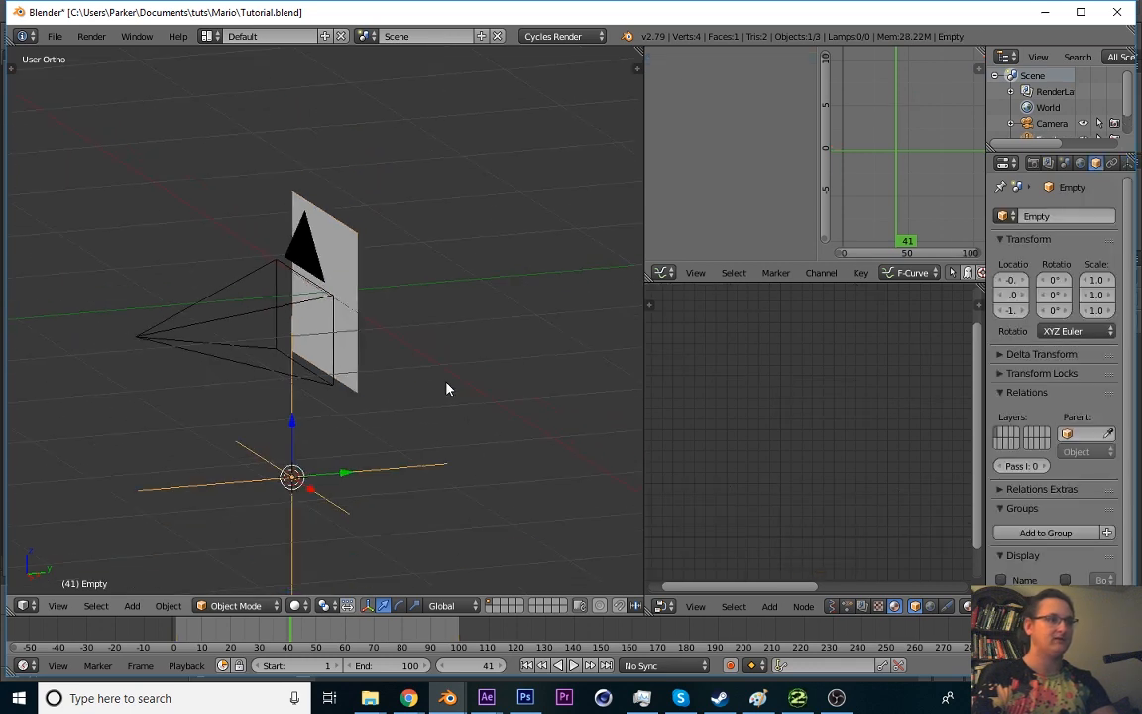
right_click(361, 297)
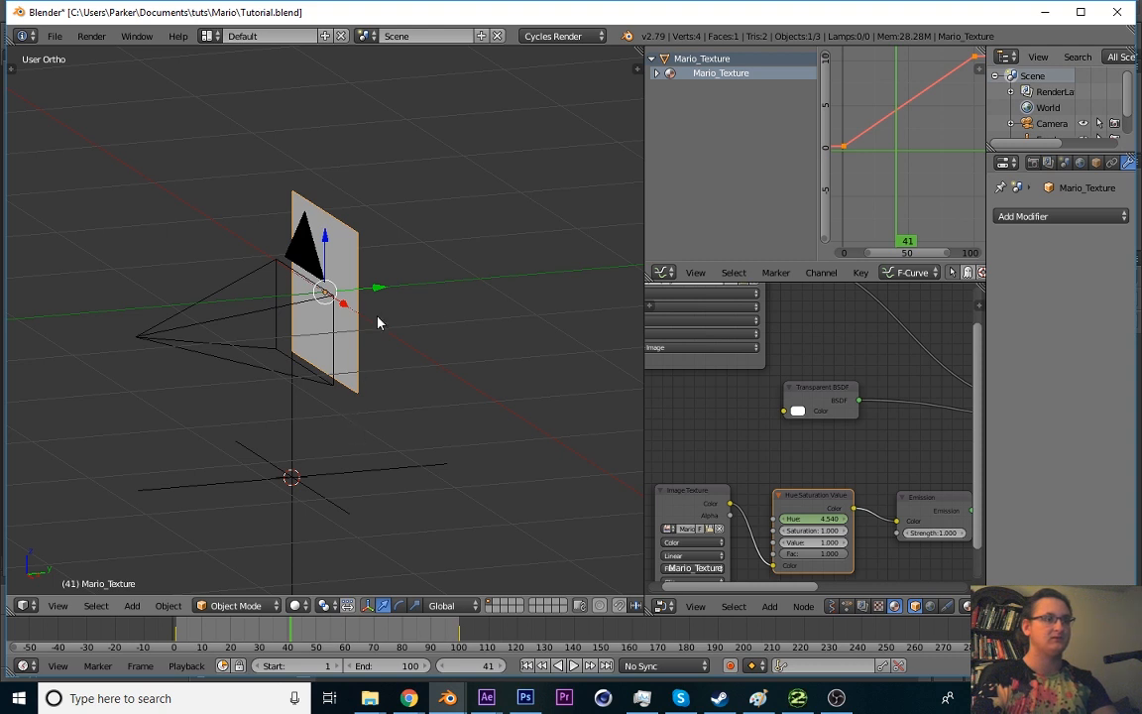
key("shift+a")
middle_click_drag(357, 517, 481, 502)
right_click(339, 406)
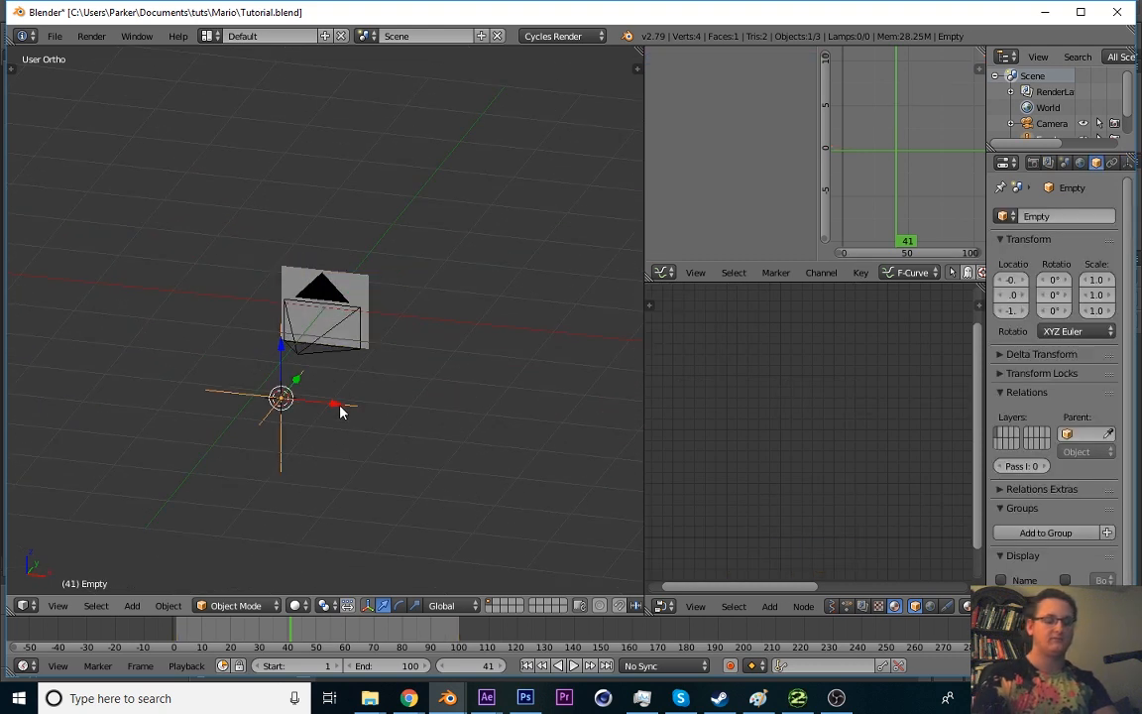
key("KP_7")
scroll(346, 414, "up", 3)
middle_click_drag(352, 415, 458, 328)
key("ctrl+z")
key("ctrl+z")
- Snap the 3D cursor to the selected Mario_Texture plane and add a Plain Axes empty there
key("shift+s")
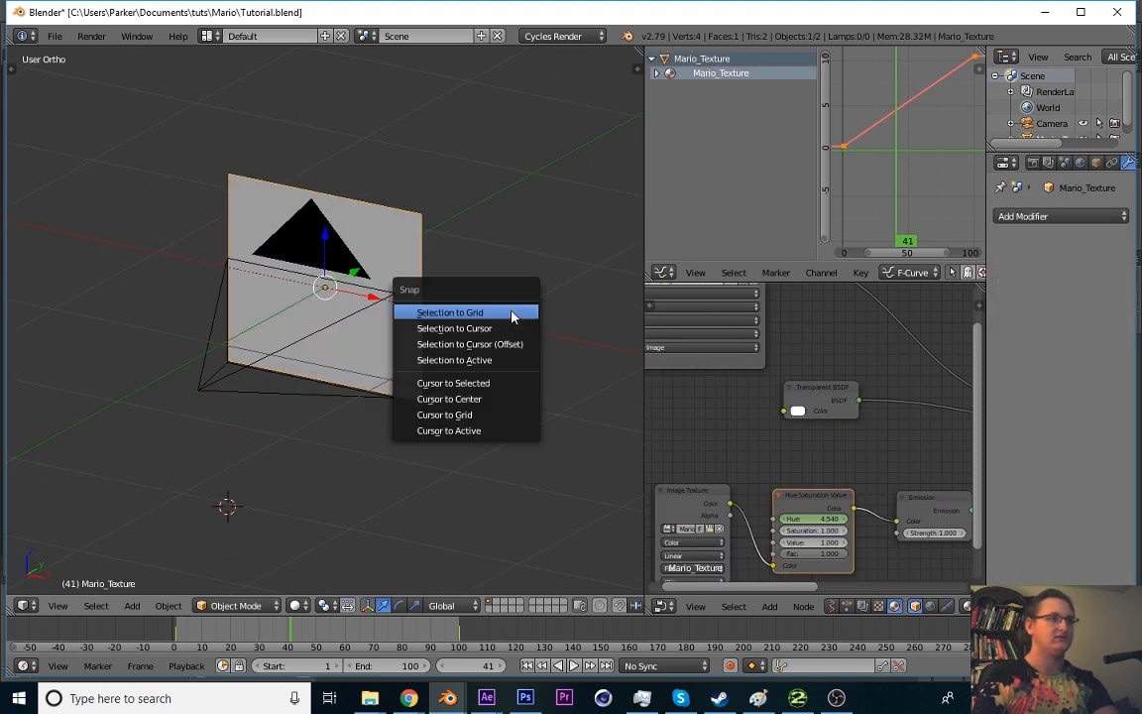
key("shift+s")
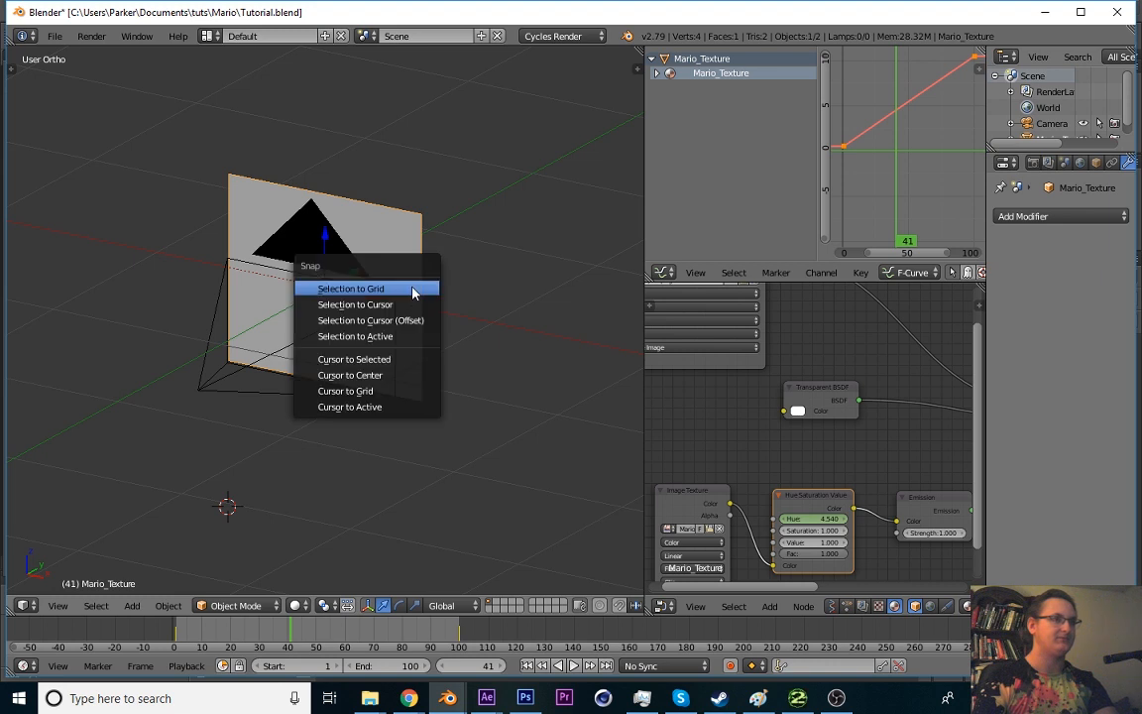
left_click(398, 359)
key("shift+a")
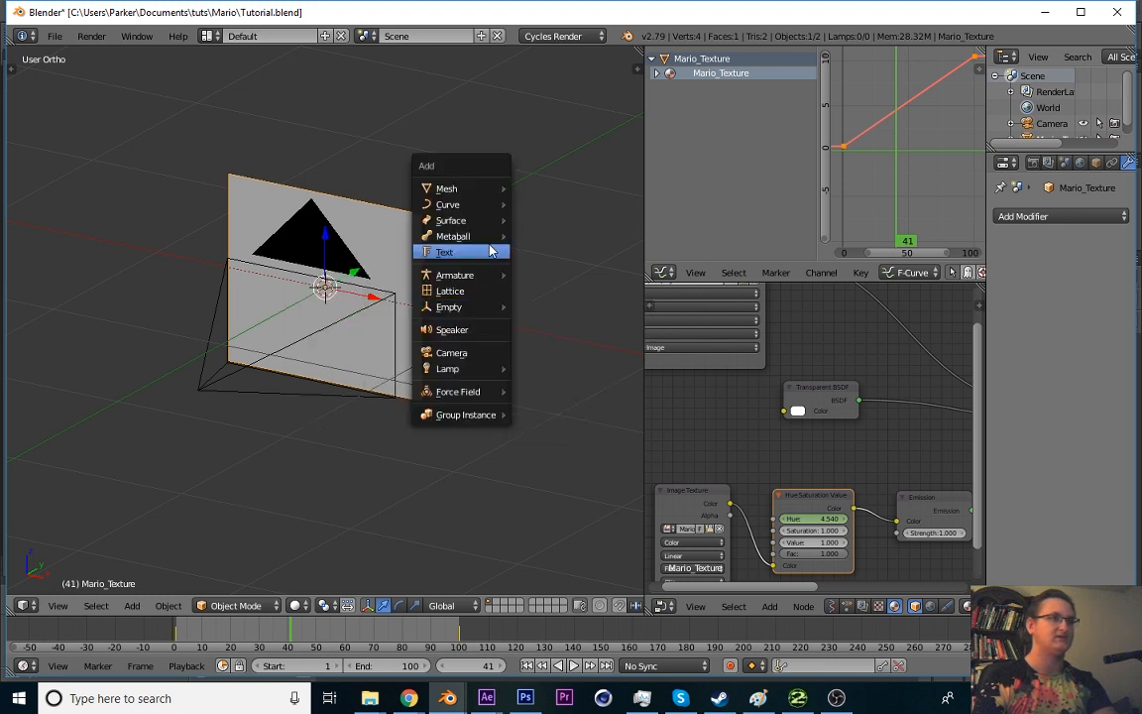
mouse_move(490, 317)
left_click(578, 310)
middle_click_drag(544, 320, 513, 372)
key("g")
key("y")
left_click(526, 320)
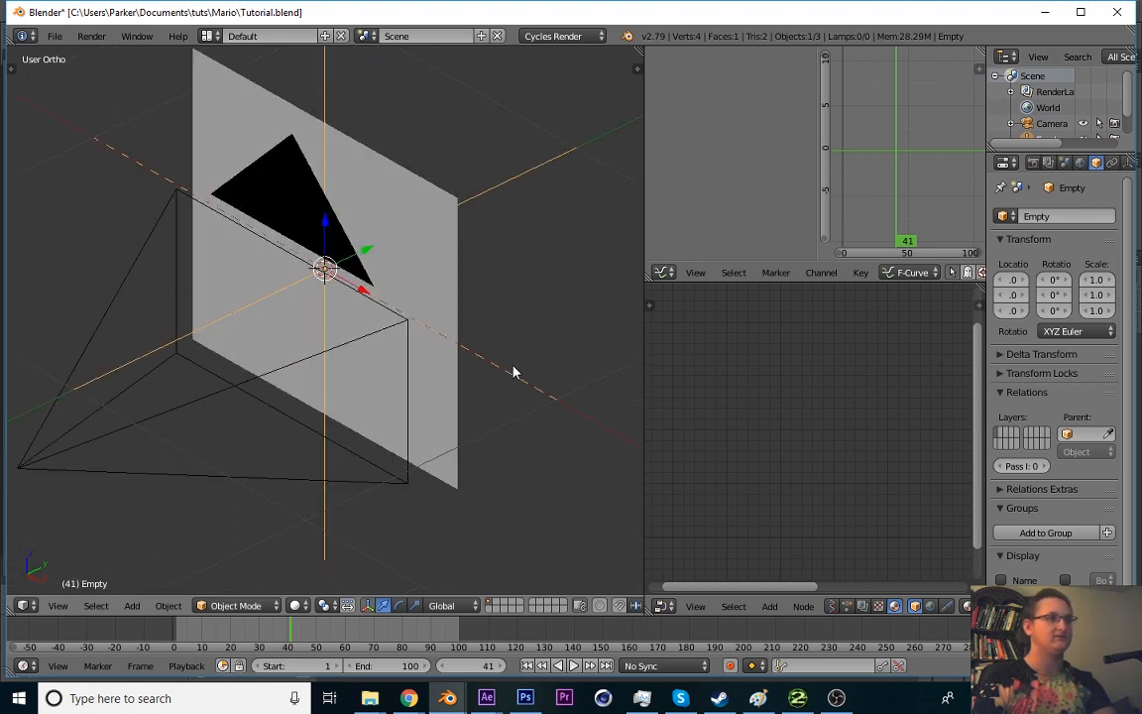
- Add an Array modifier to the Mario_Texture plane and turn off its Relative Offset
right_click(454, 299)
middle_click_drag(461, 324, 511, 317)
left_click(1026, 216)
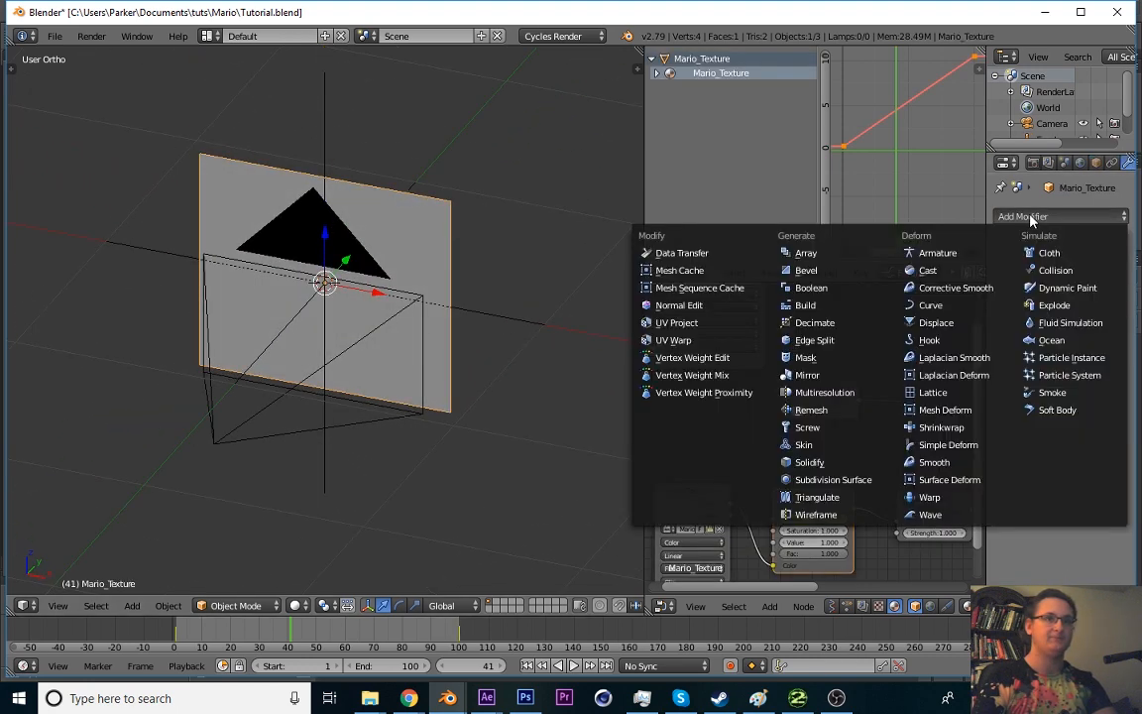
left_click(872, 248)
left_click(1074, 327)
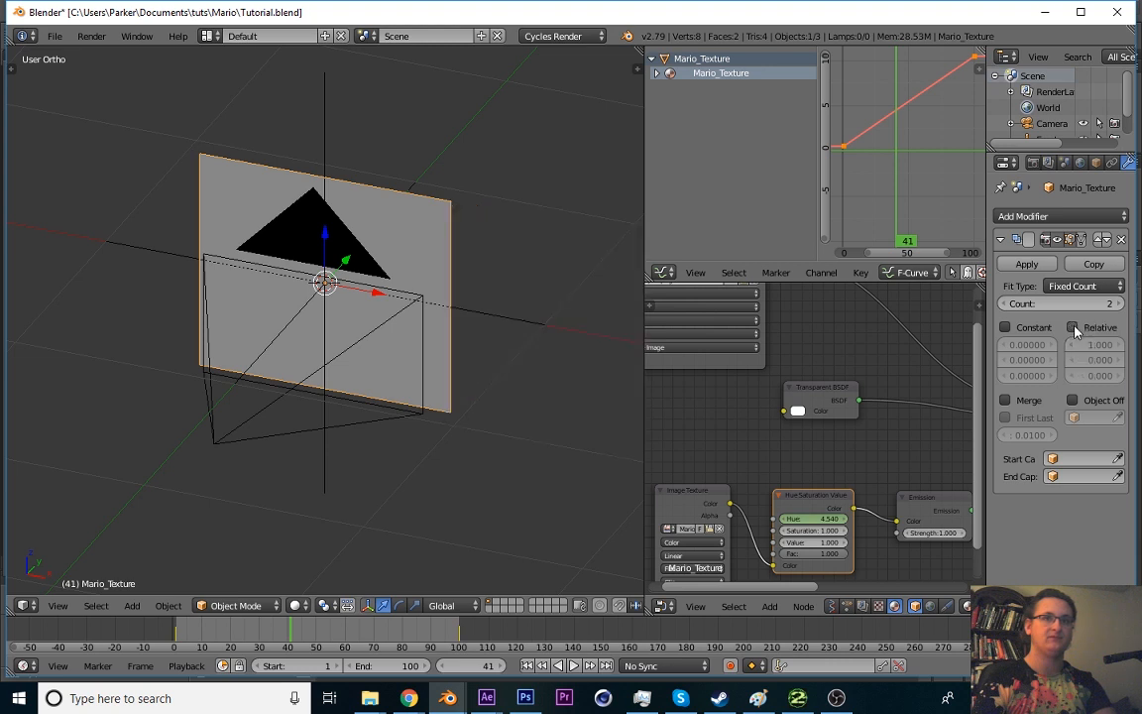
- Enable the Array's Object Offset with the Empty as its object, and apply the plane's rotation
left_click(1071, 400)
left_click(1095, 417)
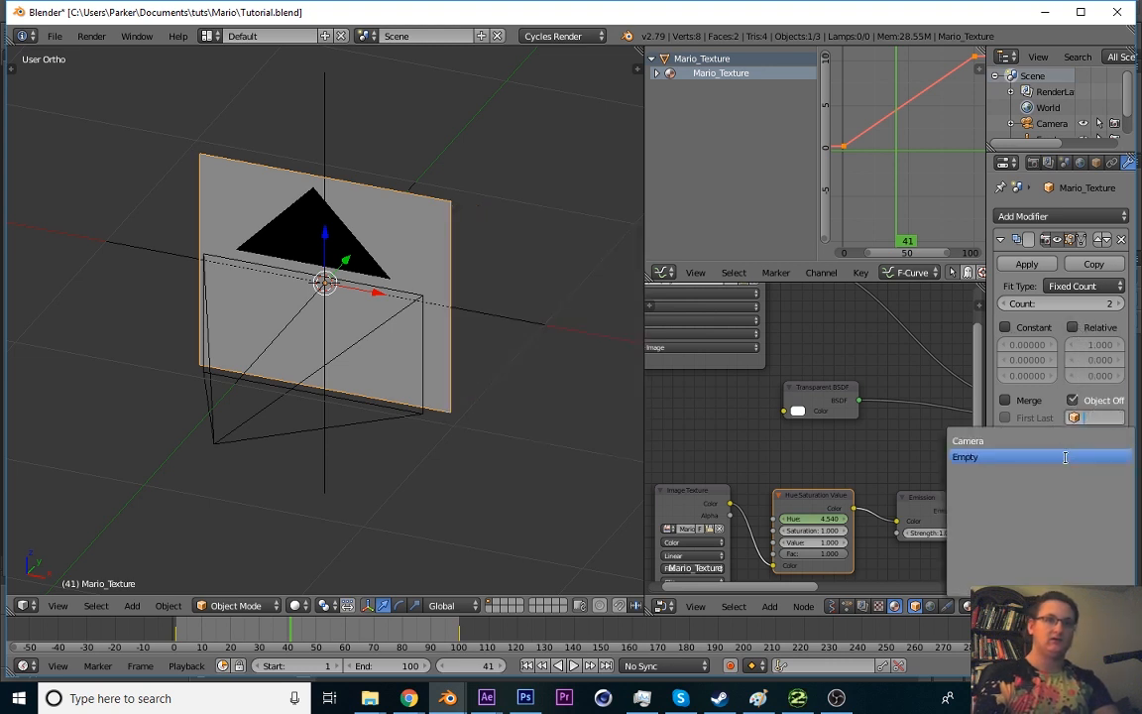
left_click(981, 459)
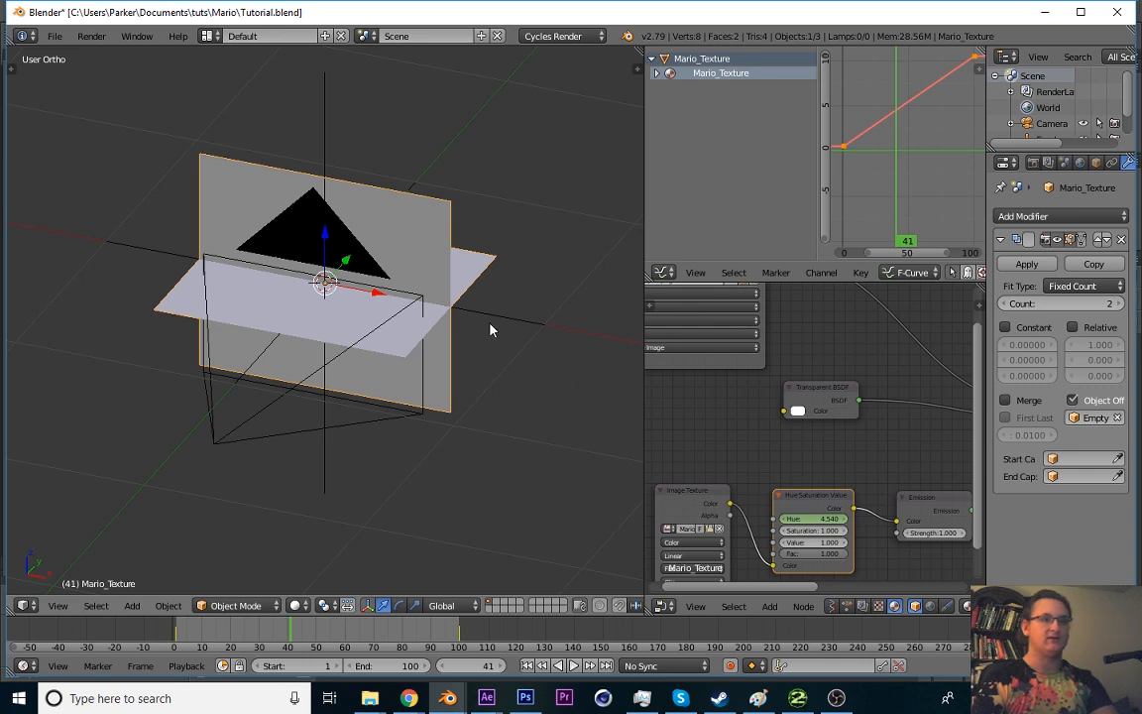
key("ctrl+a")
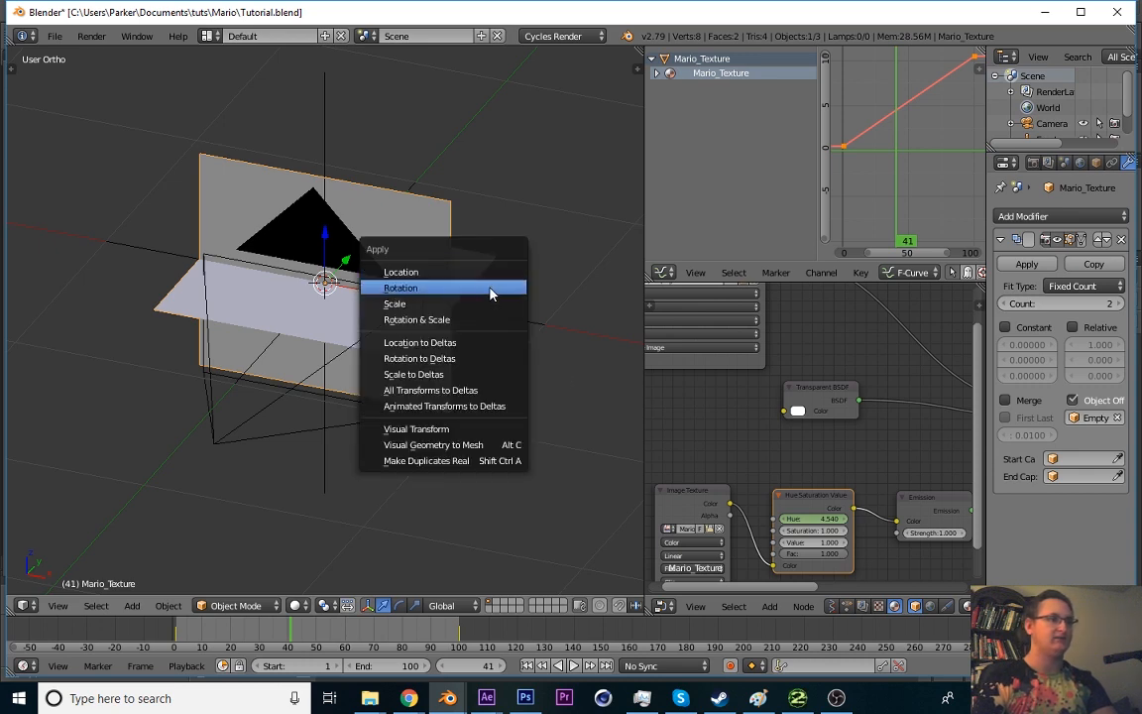
left_click(489, 289)
- Select the Empty and insert a LocRotScale keyframe for it at frame 1
right_click(477, 322)
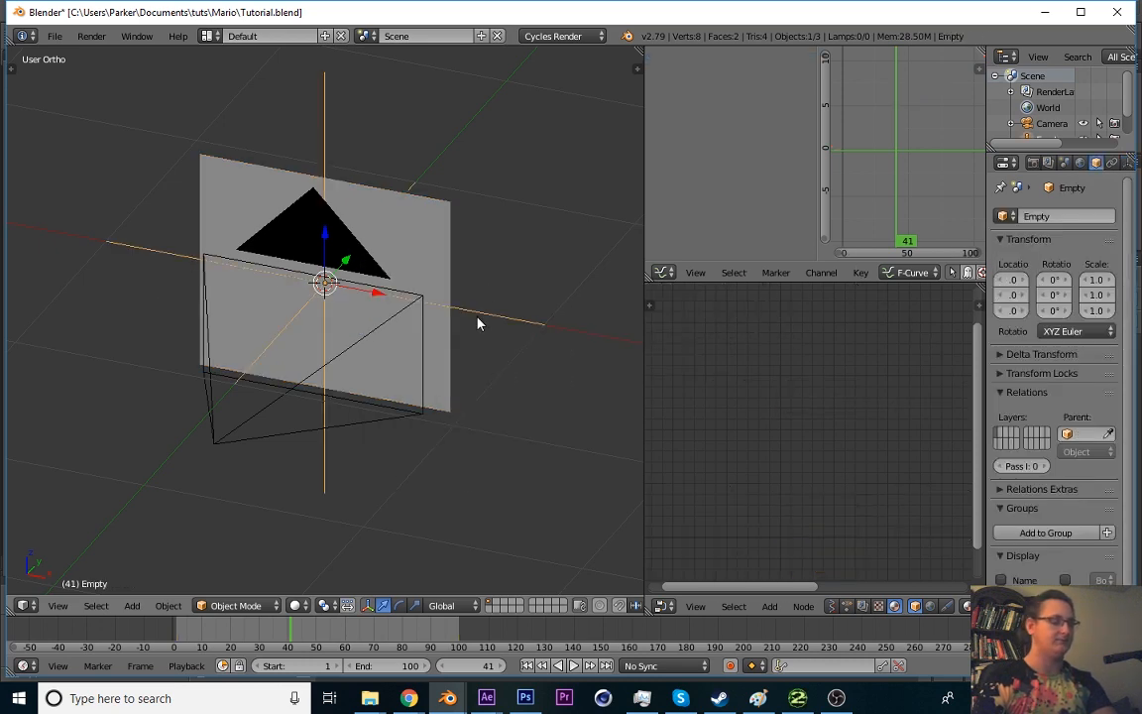
middle_click_drag(477, 323, 416, 334)
key("shift+Left")
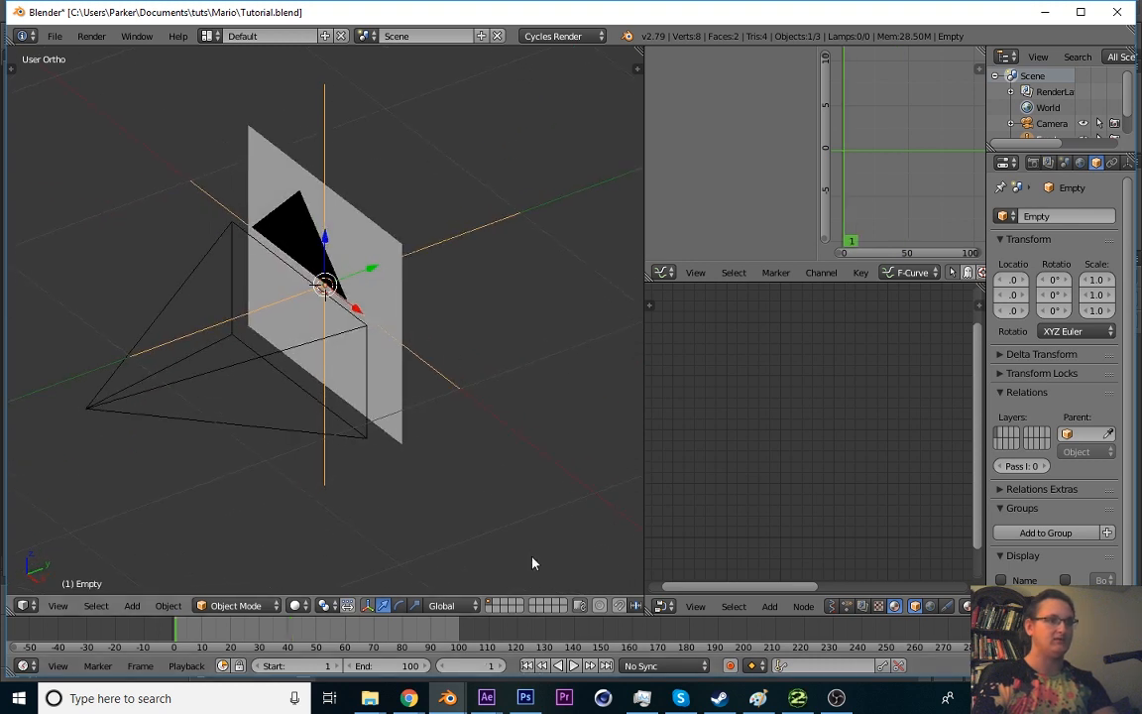
key("i")
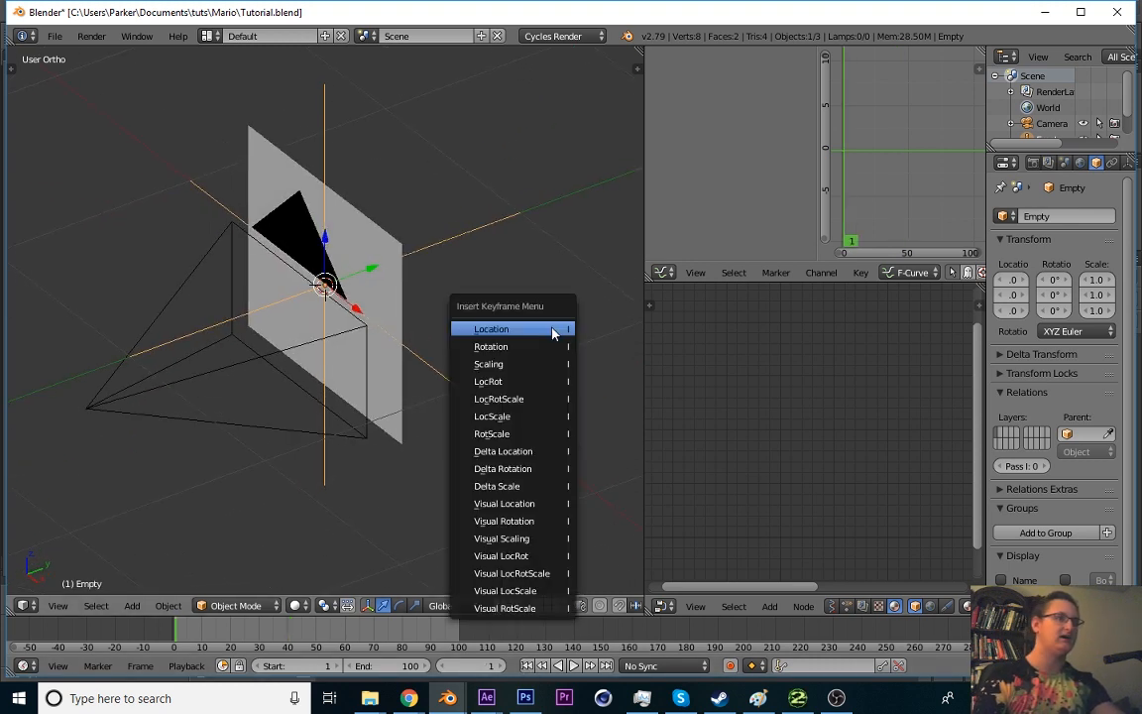
left_click(545, 398)
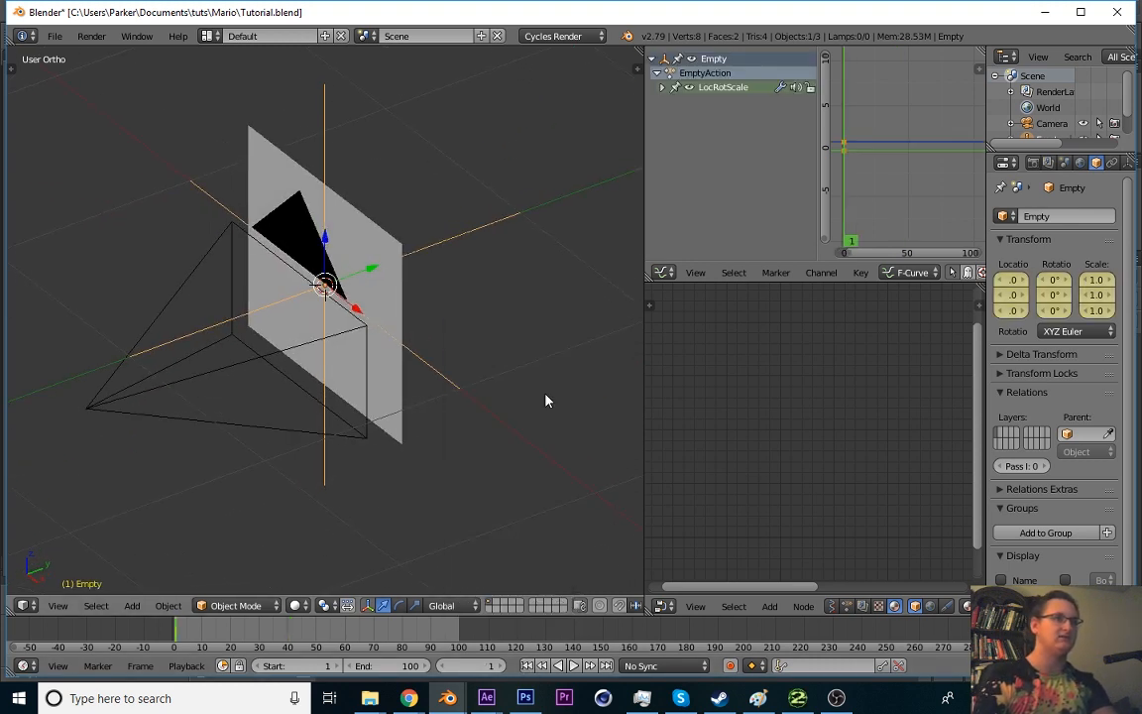
- Go to frame 100 and insert a LocRotScale keyframe for the Empty
left_click(607, 665)
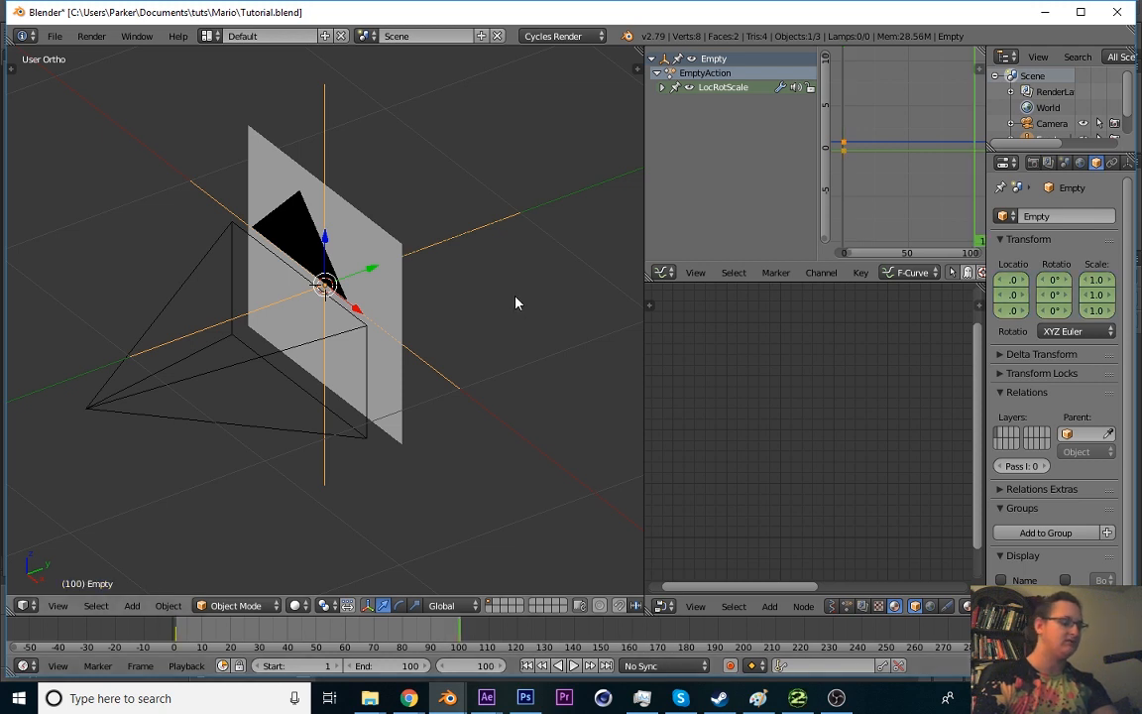
key("i")
left_click(517, 299)
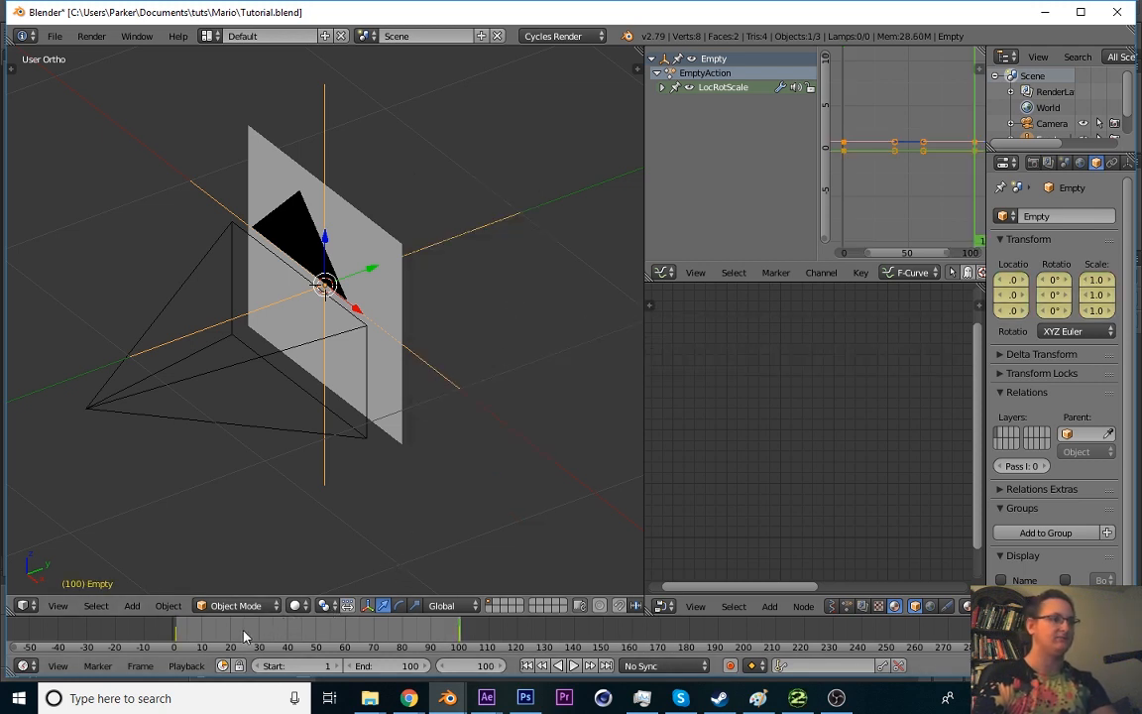
- View the scene through the camera with Rendered shading, and turn the empty Node Editor into a second 3D view
key("KP_0")
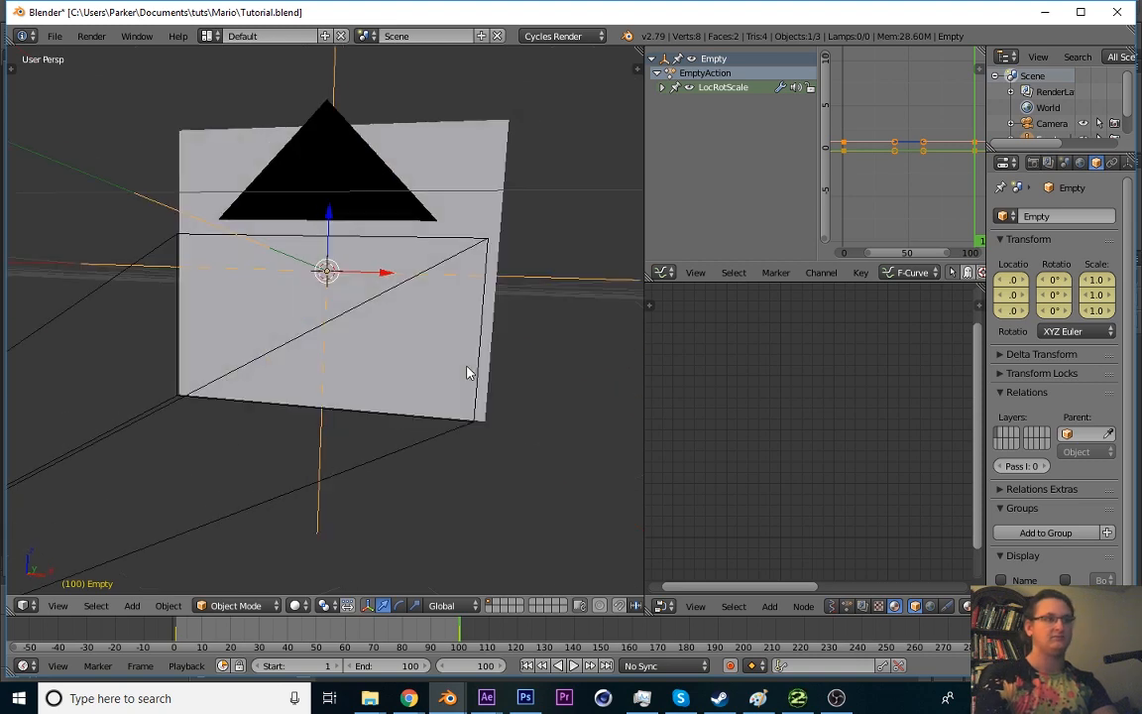
left_click(295, 604)
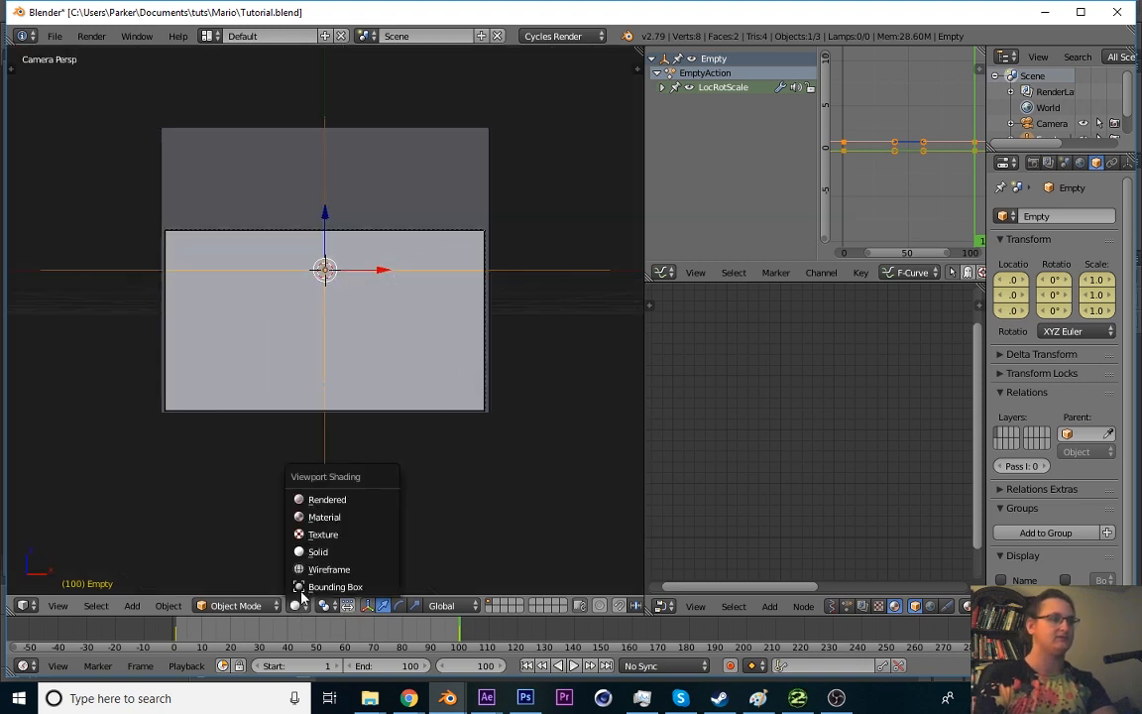
left_click(331, 499)
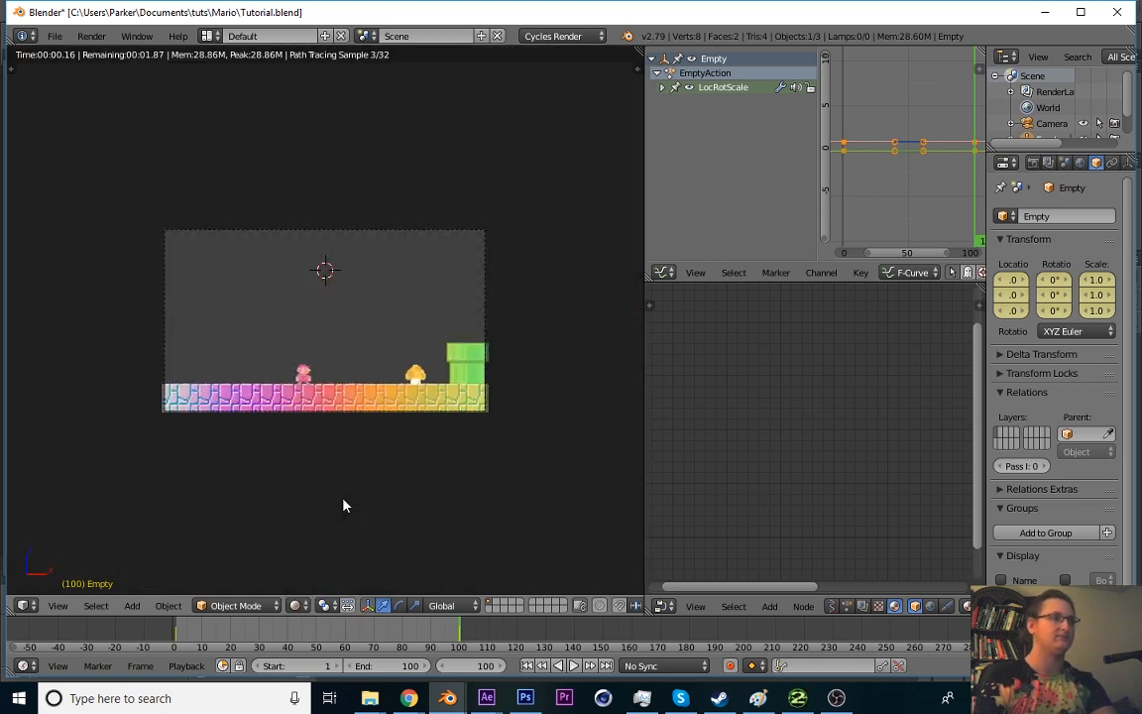
left_click(664, 604)
left_click(691, 583)
middle_click_drag(782, 477, 805, 497)
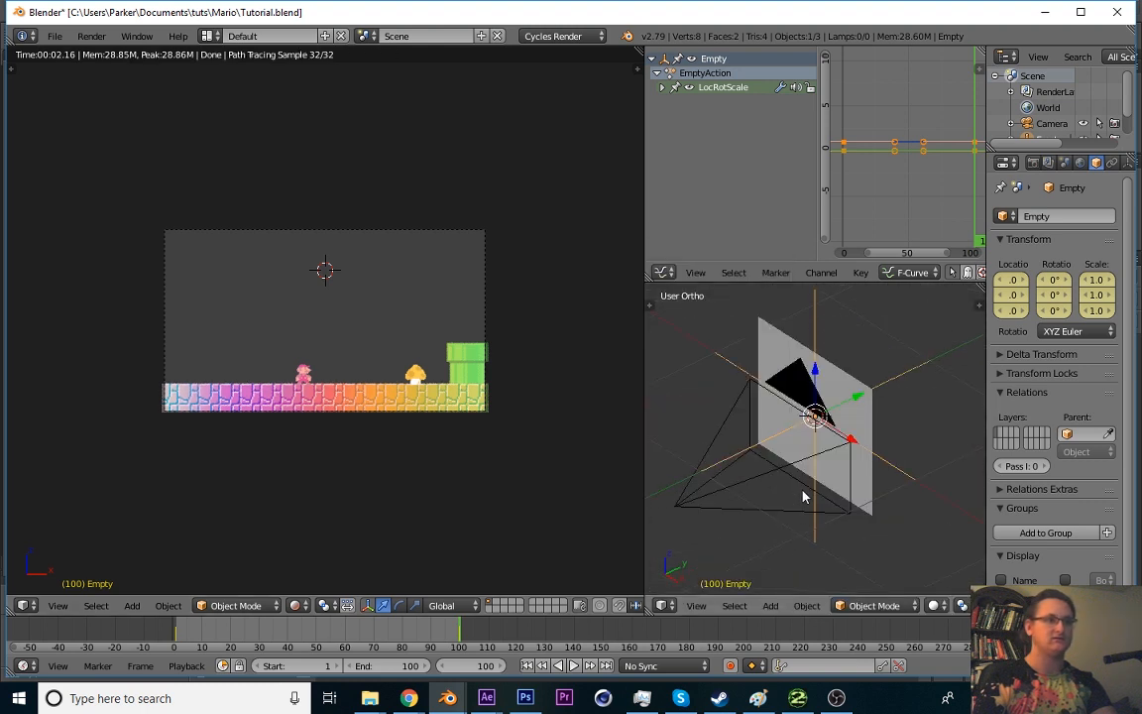
- Move the Empty about 0.1 along the global Y axis to spread the arrayed planes apart in depth
key("g")
key("y")
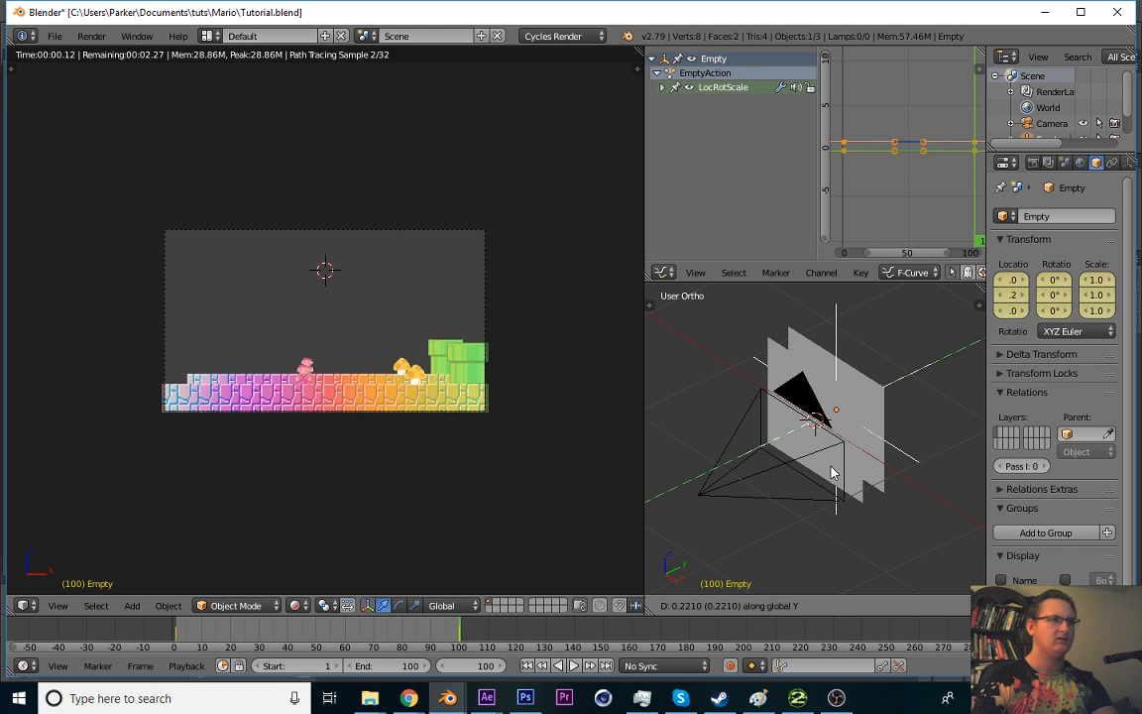
left_click(833, 474)
- Set the Array modifier's count on the Mario_Texture plane to 9
right_click(833, 473)
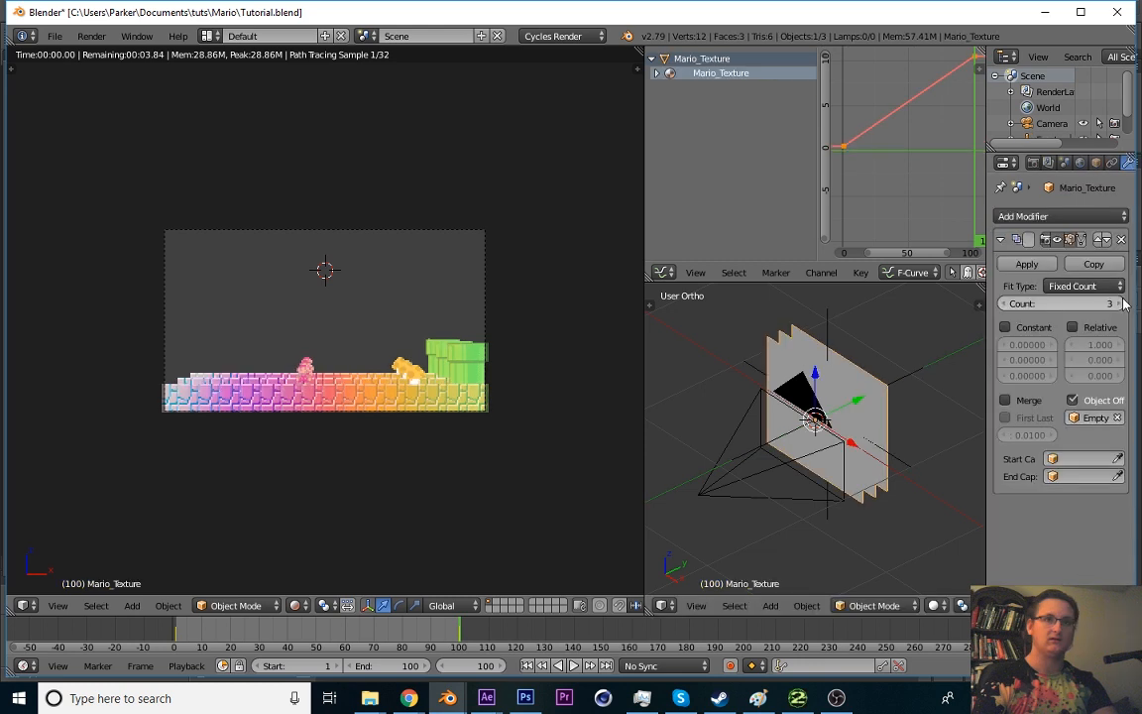
left_click(1121, 303)
left_click(1121, 304)
left_click(1121, 303)
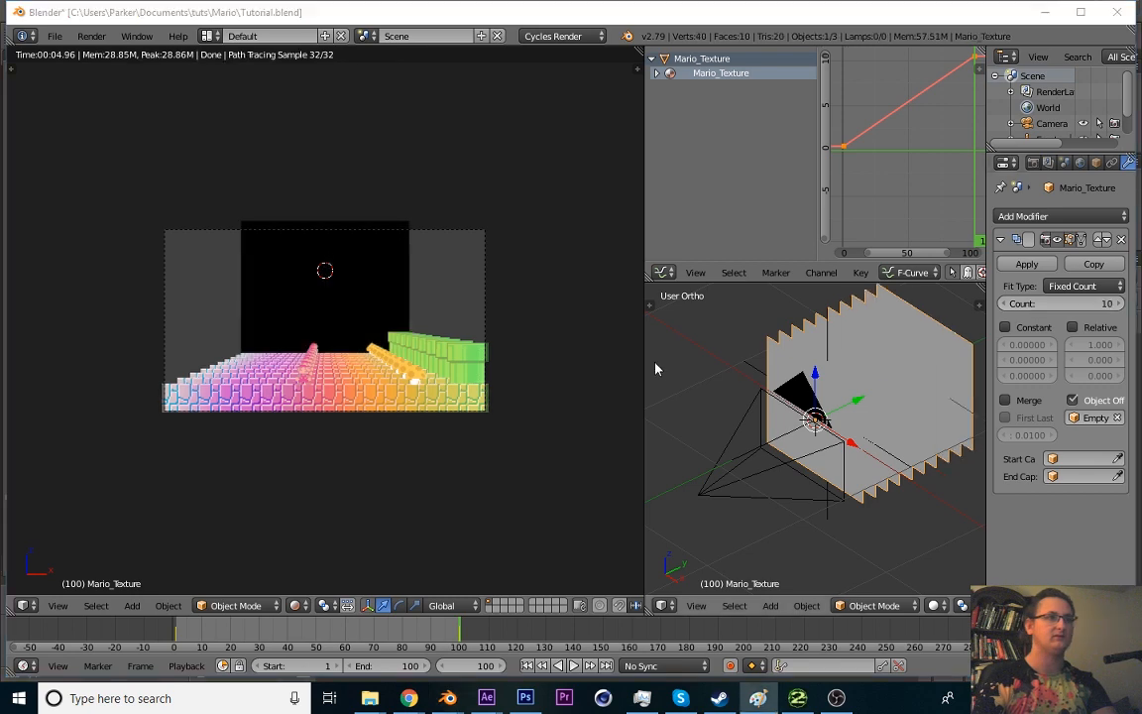
left_click(442, 399)
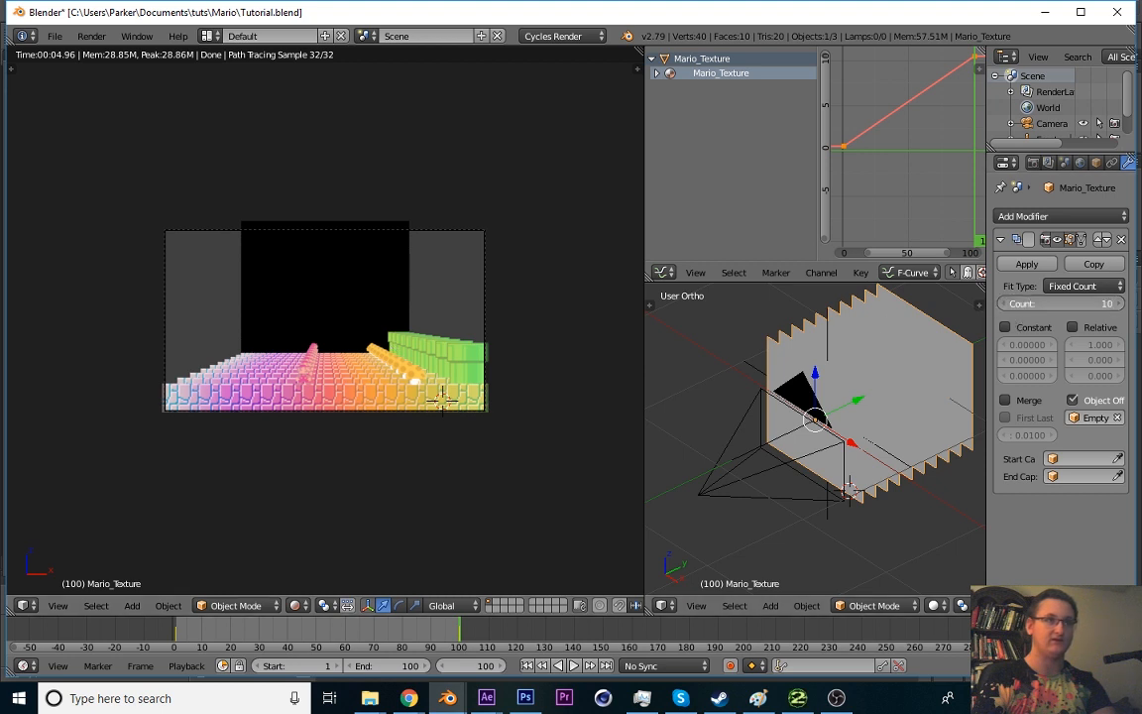
left_click(1004, 304)
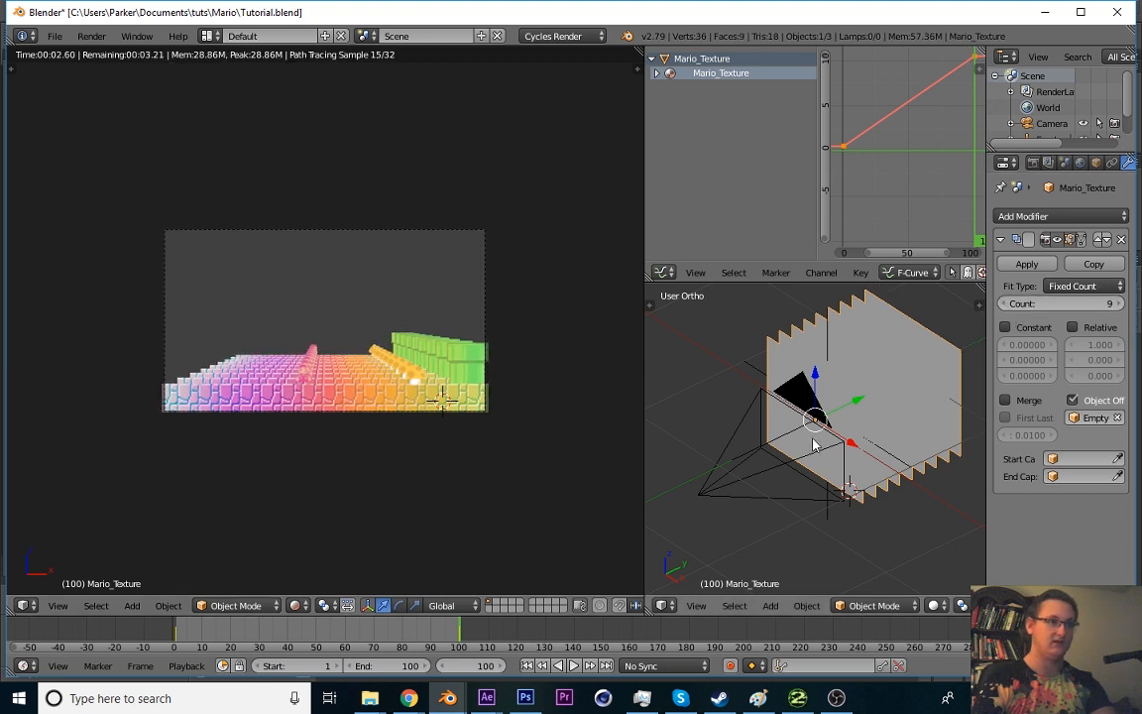
- Save the project over the existing Tutorial.blend file
middle_click_drag(813, 445, 897, 416)
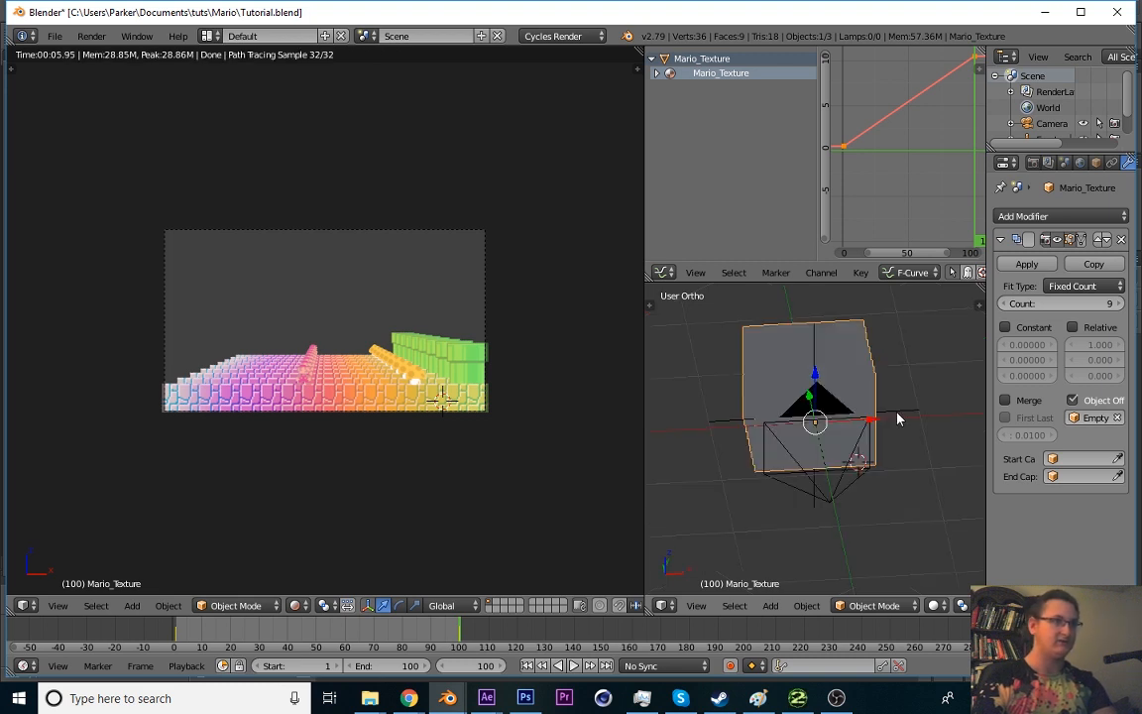
right_click(897, 418)
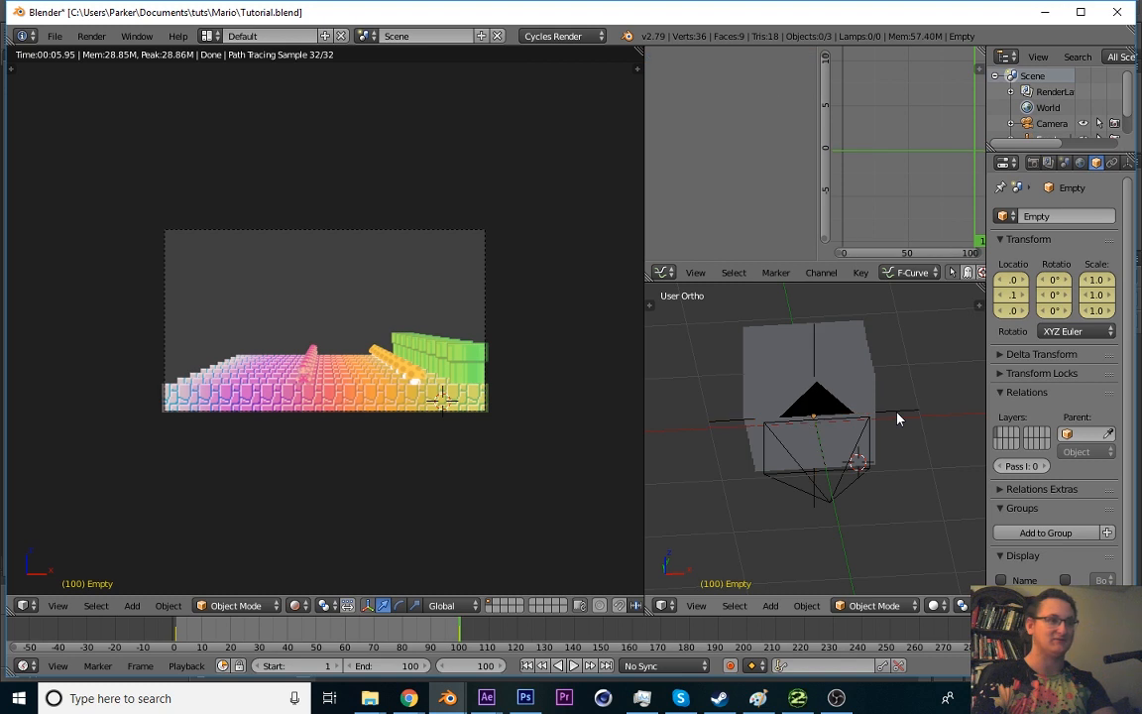
right_click(869, 387)
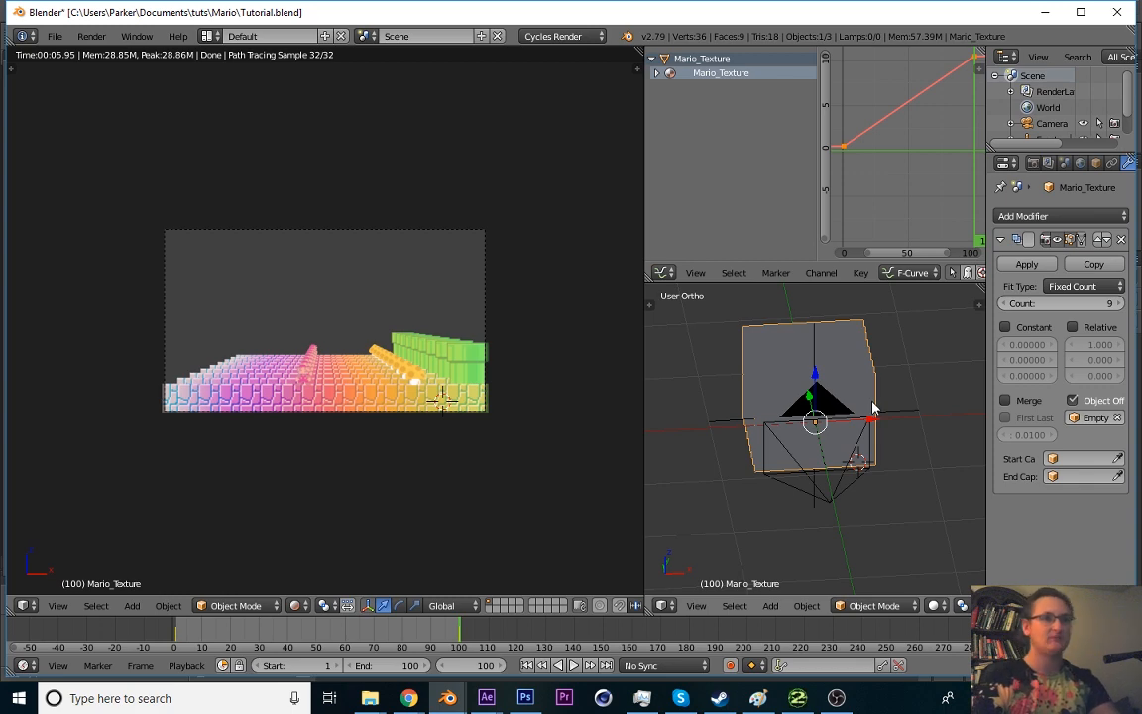
key("ctrl+s")
left_click(872, 401)
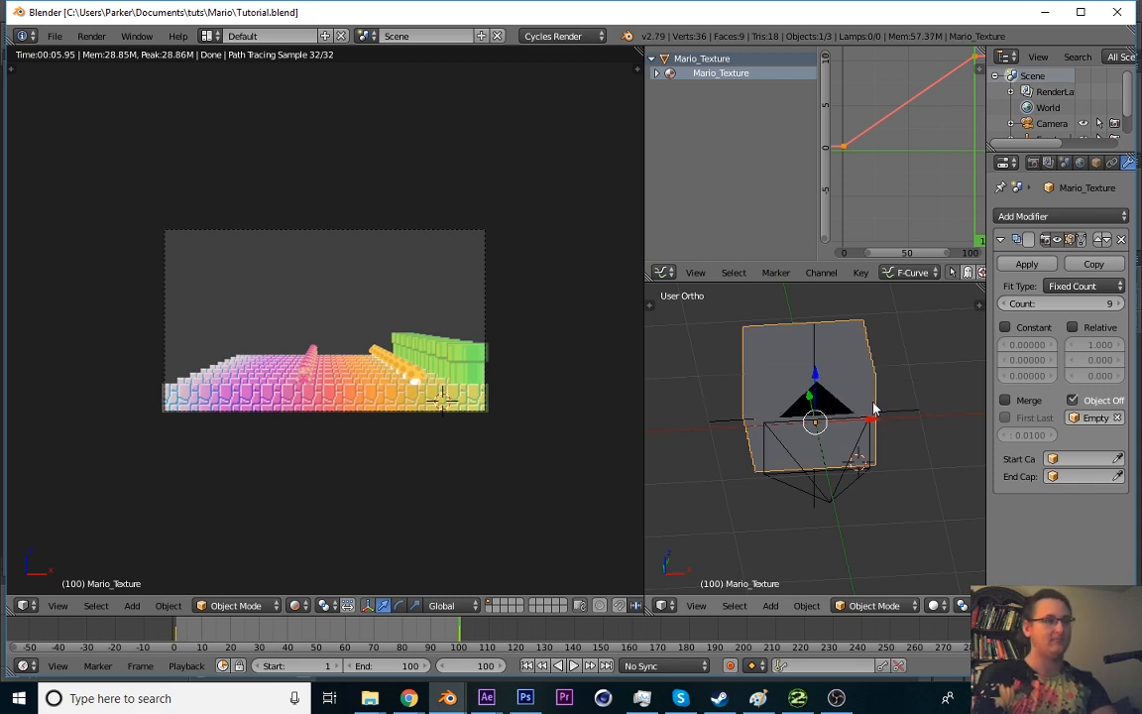
- Select the Empty and compare the arrayed planes' spacing at frame 1 and frame 10
right_click(857, 414)
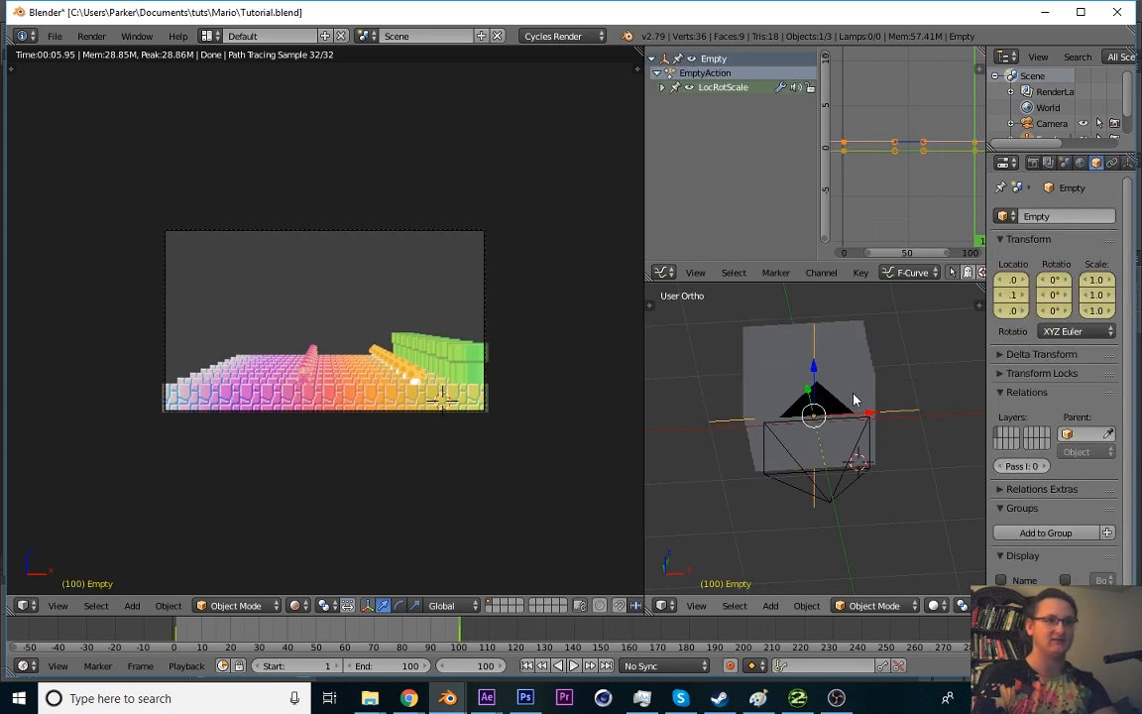
right_click(854, 400)
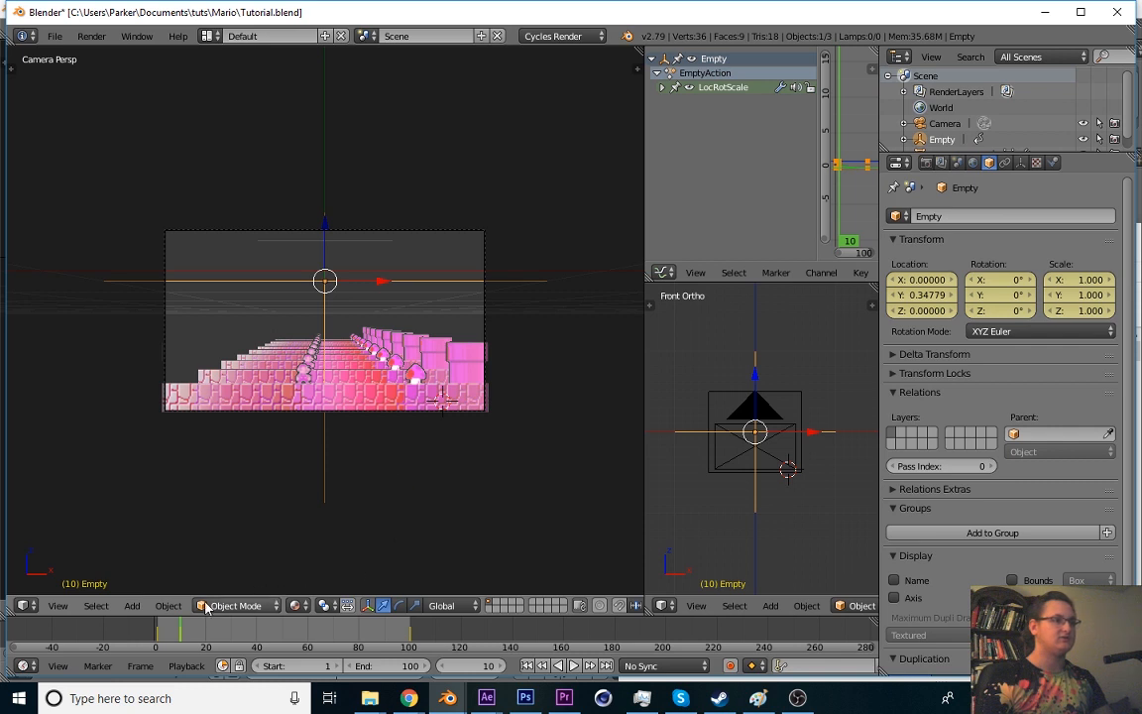
left_click_drag(180, 631, 161, 638)
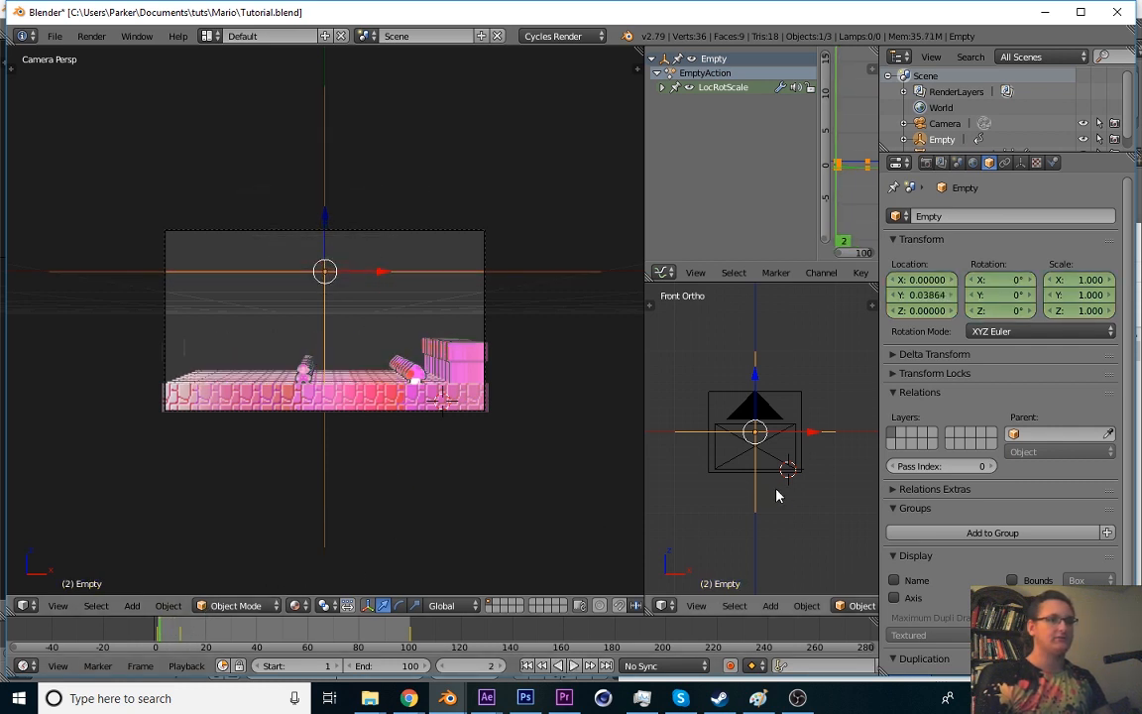
middle_click_drag(811, 412, 727, 476)
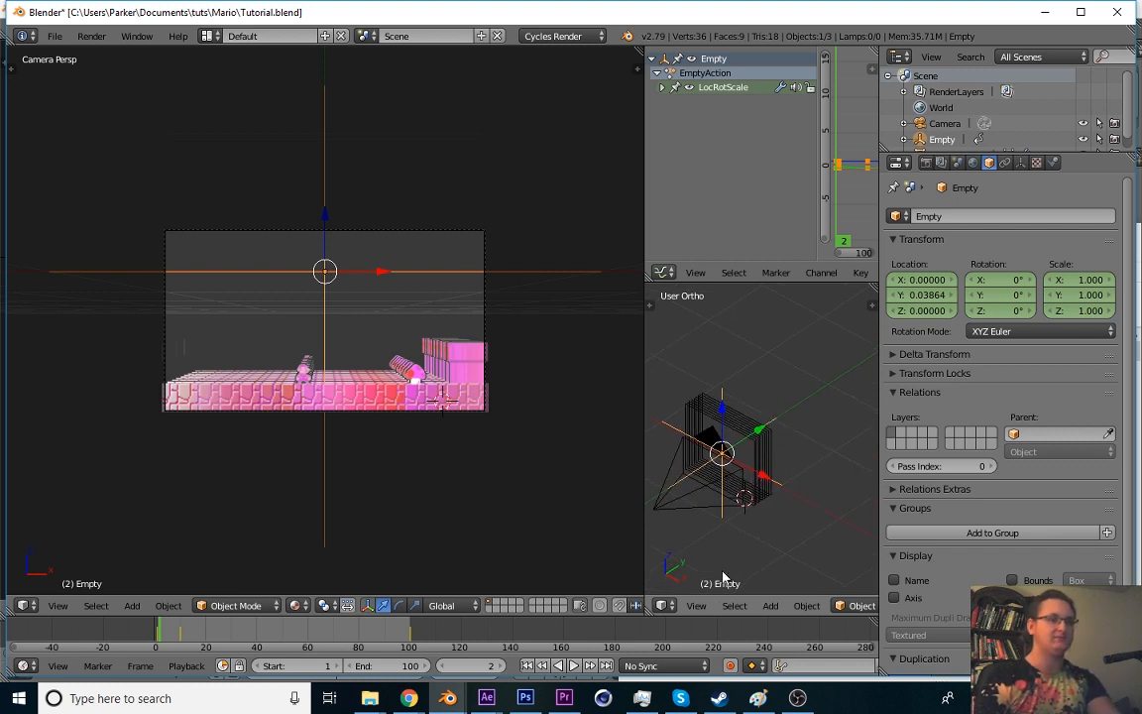
key("Left")
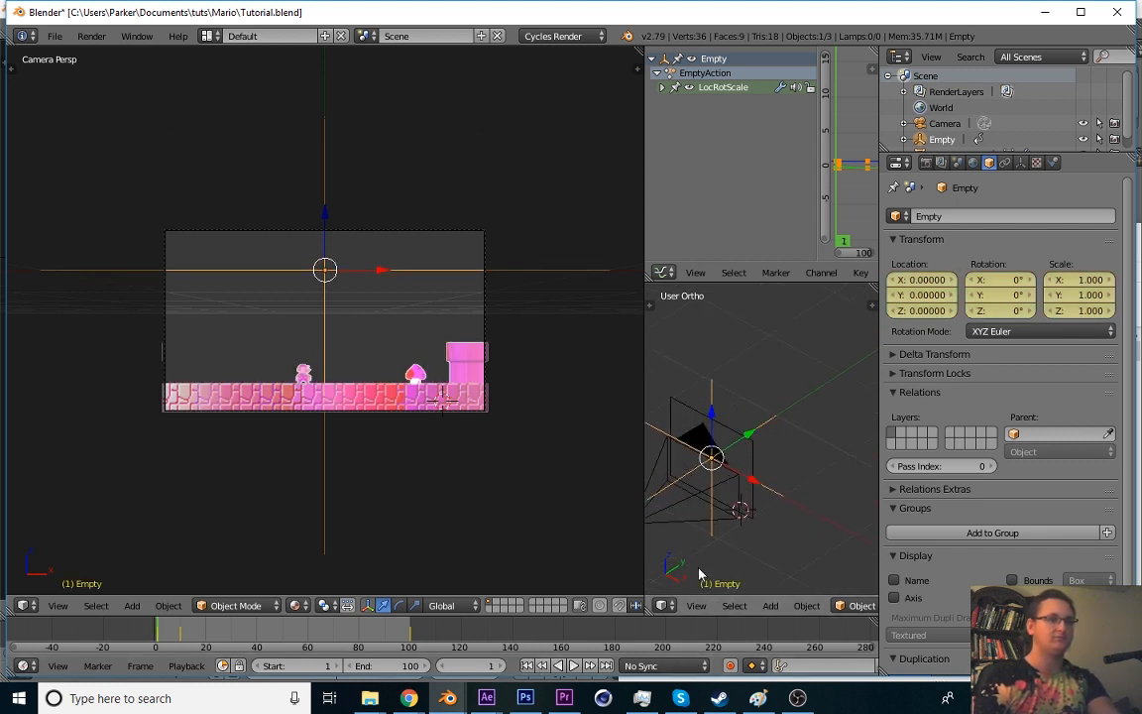
left_click(181, 643)
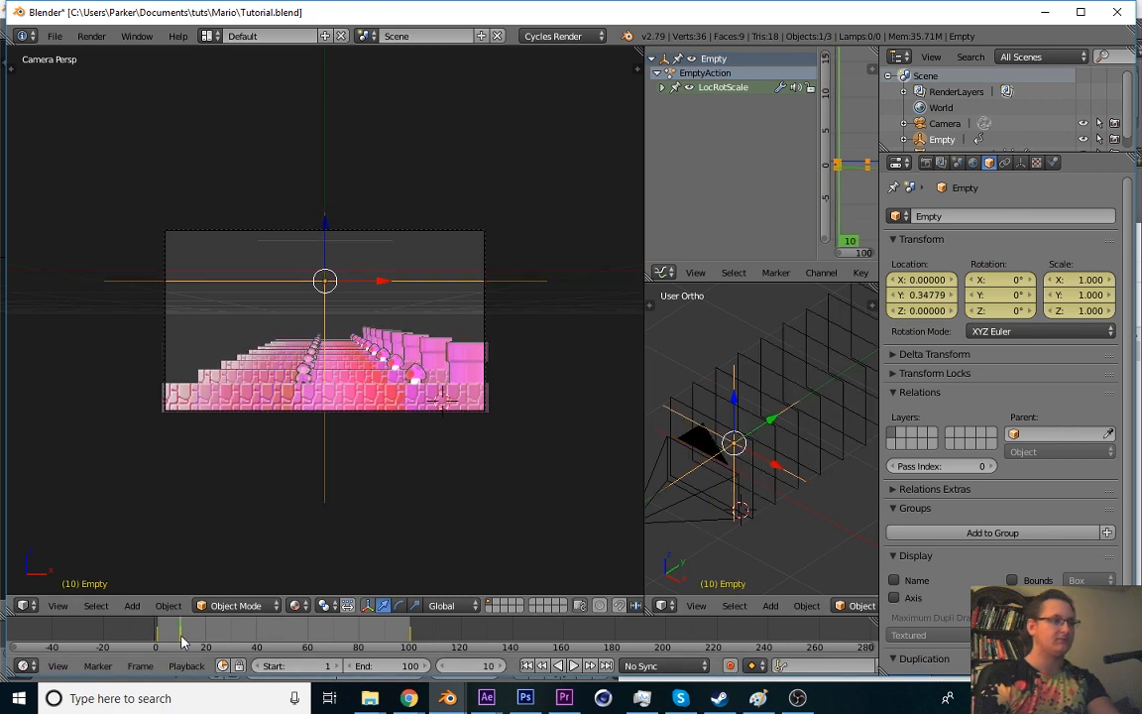
middle_click_drag(773, 489, 740, 464)
key("g")
key("y")
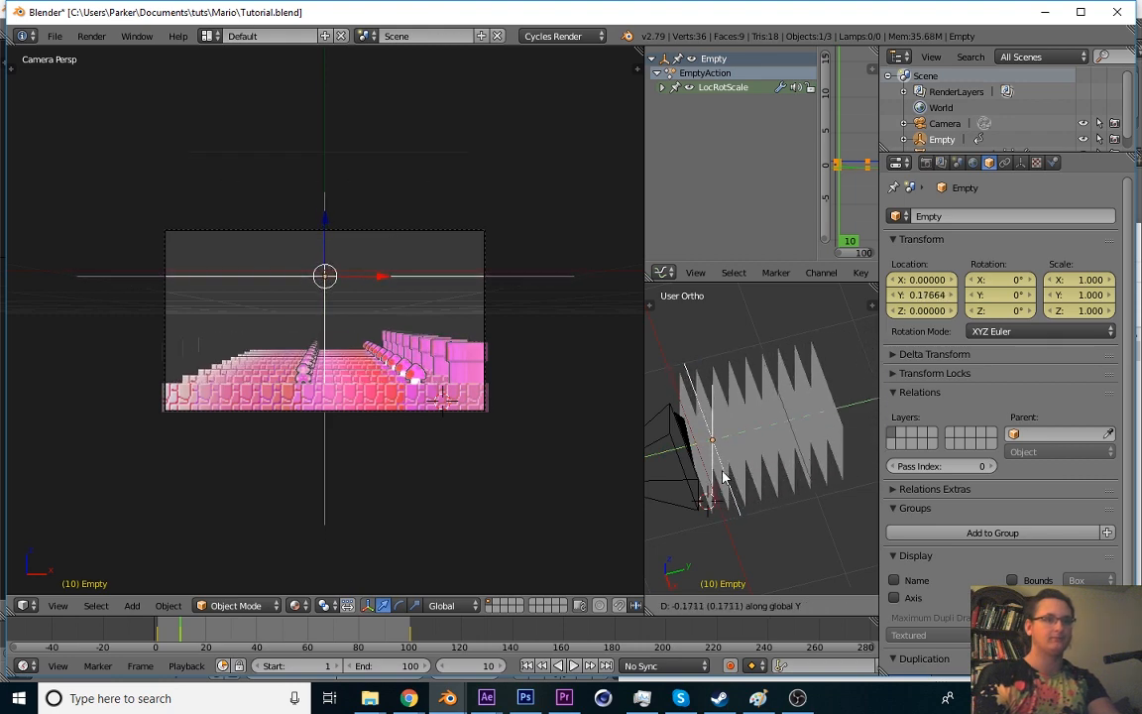
right_click(733, 479)
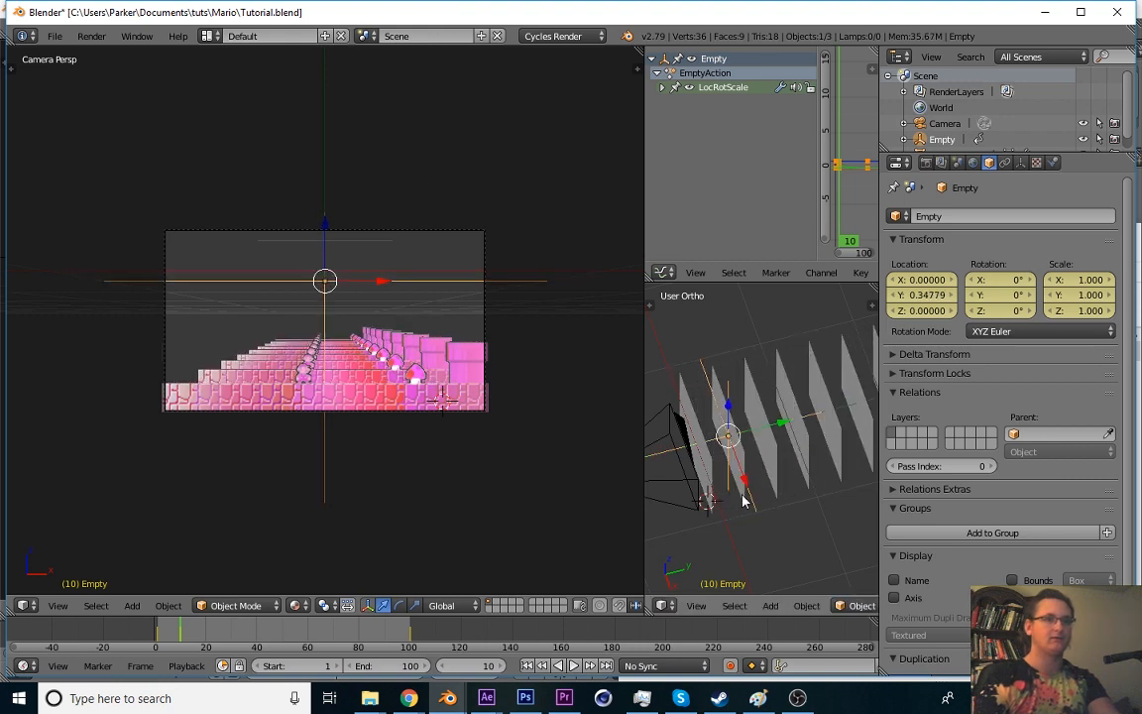
- Insert a LocRotScale keyframe for the Empty at frame 10
key("i")
left_click(465, 383)
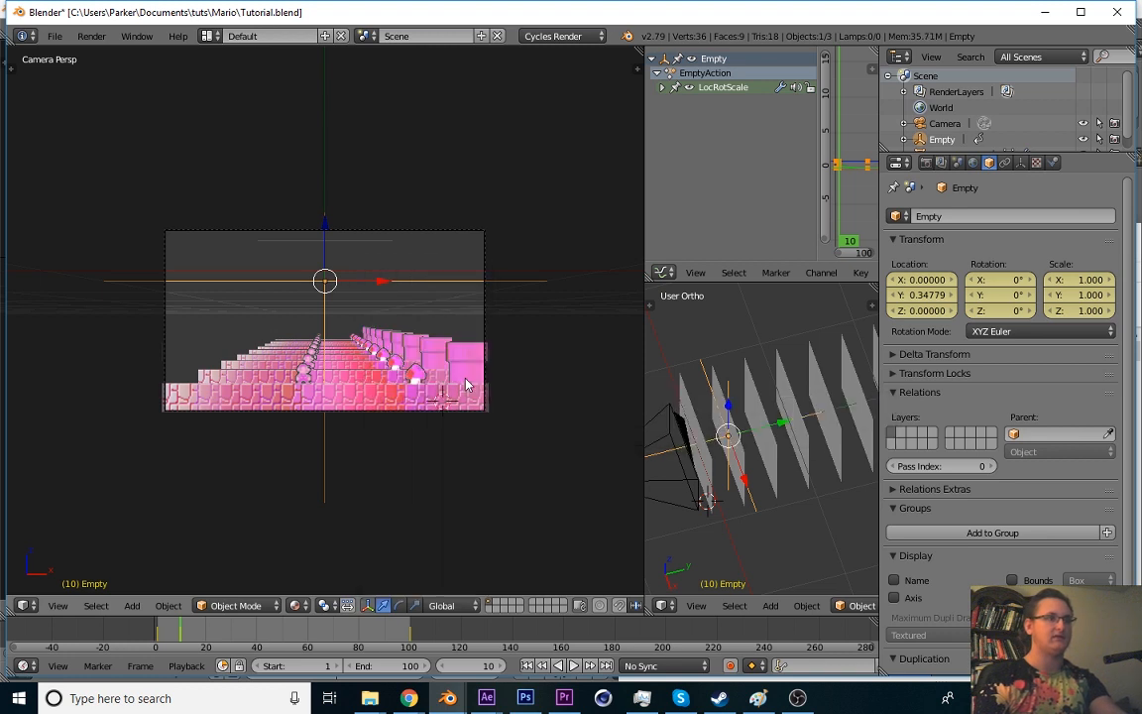
- Go to frame 30 and rotate the Empty about 12° in front view to twist the arrayed planes into a spiral
left_click(231, 640)
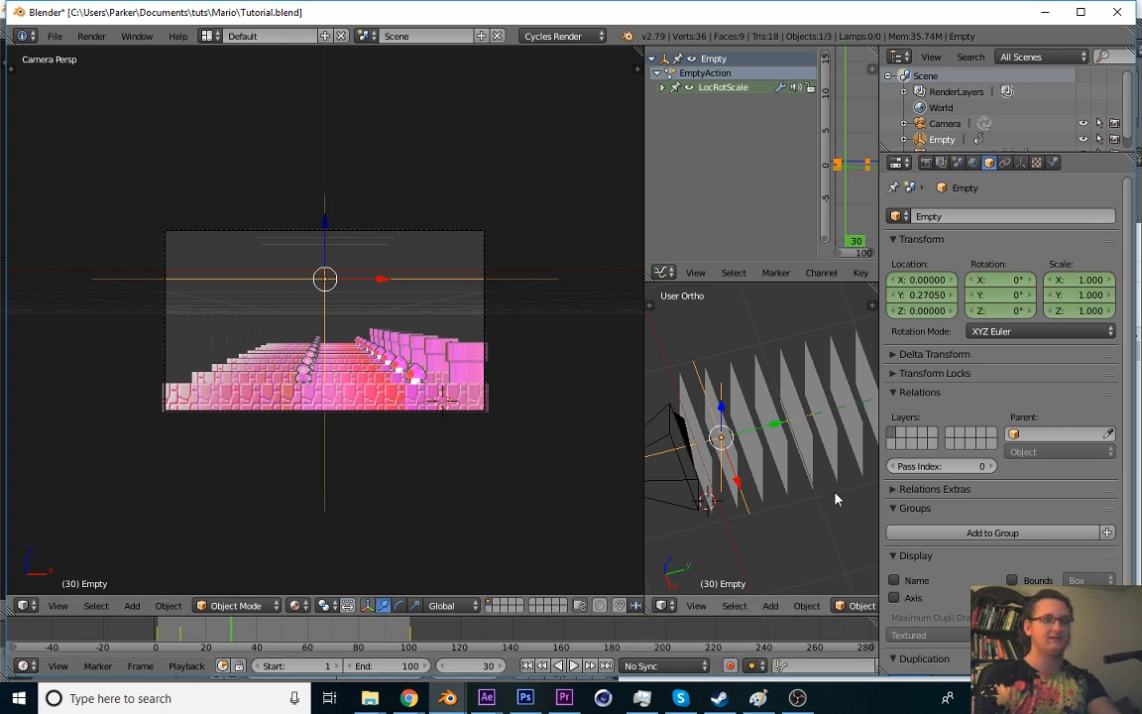
key("KP_1")
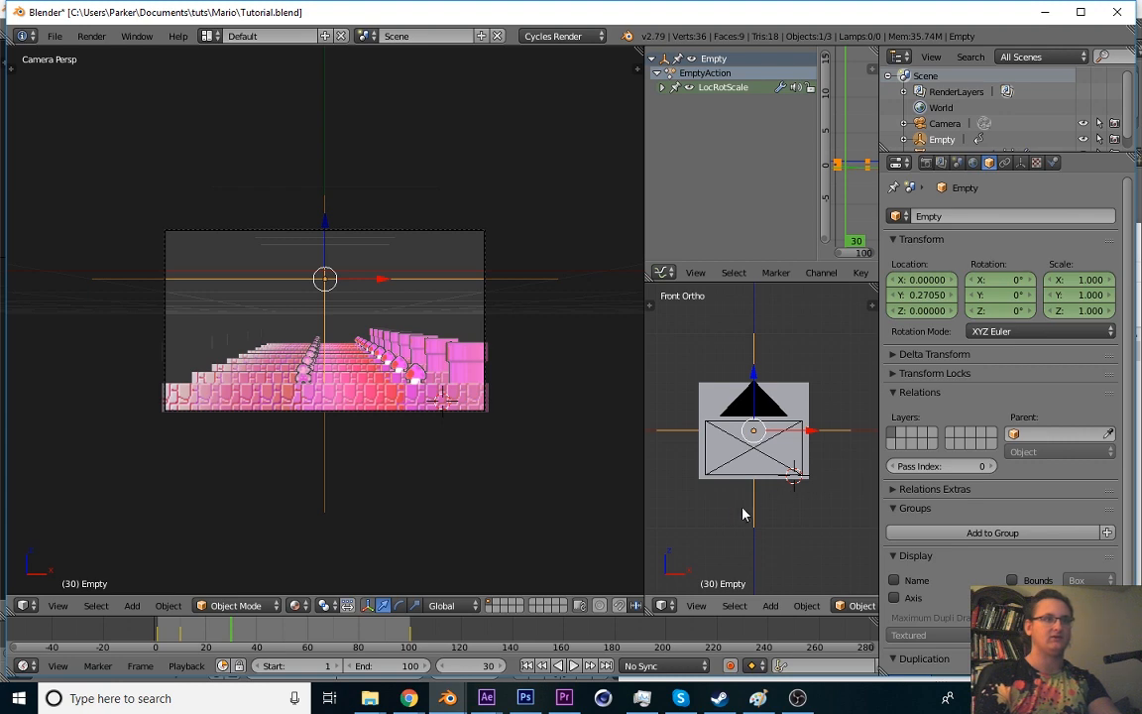
middle_click_drag(743, 514, 815, 519, "shift")
key("r")
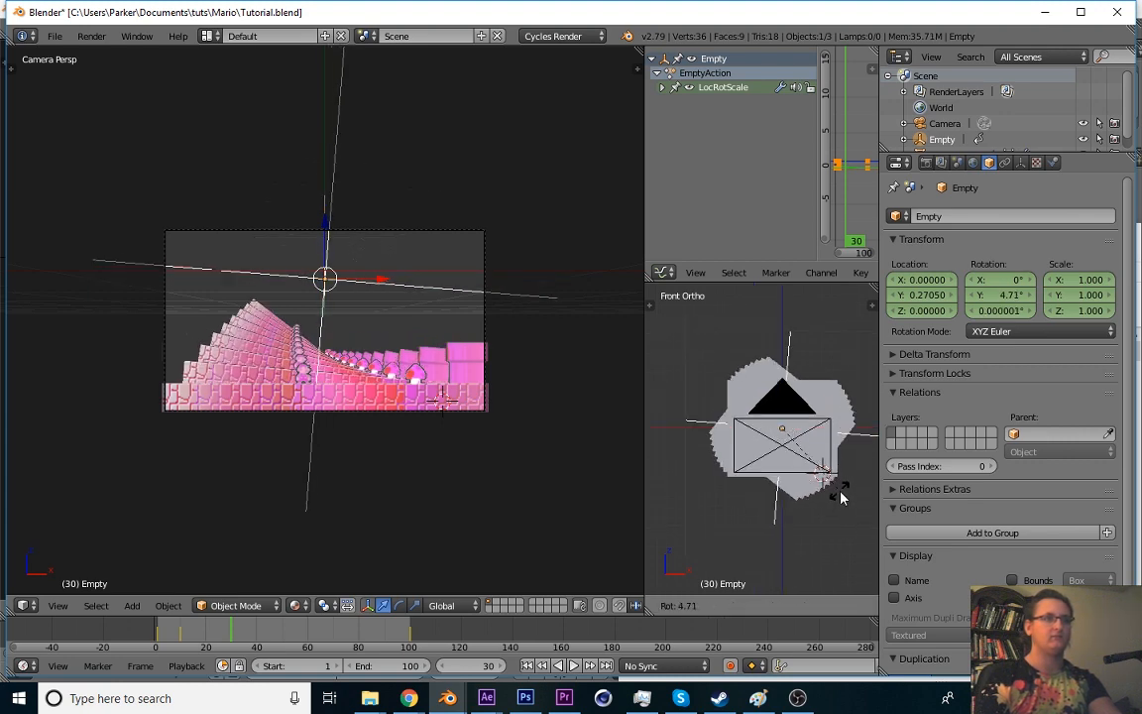
right_click(836, 485)
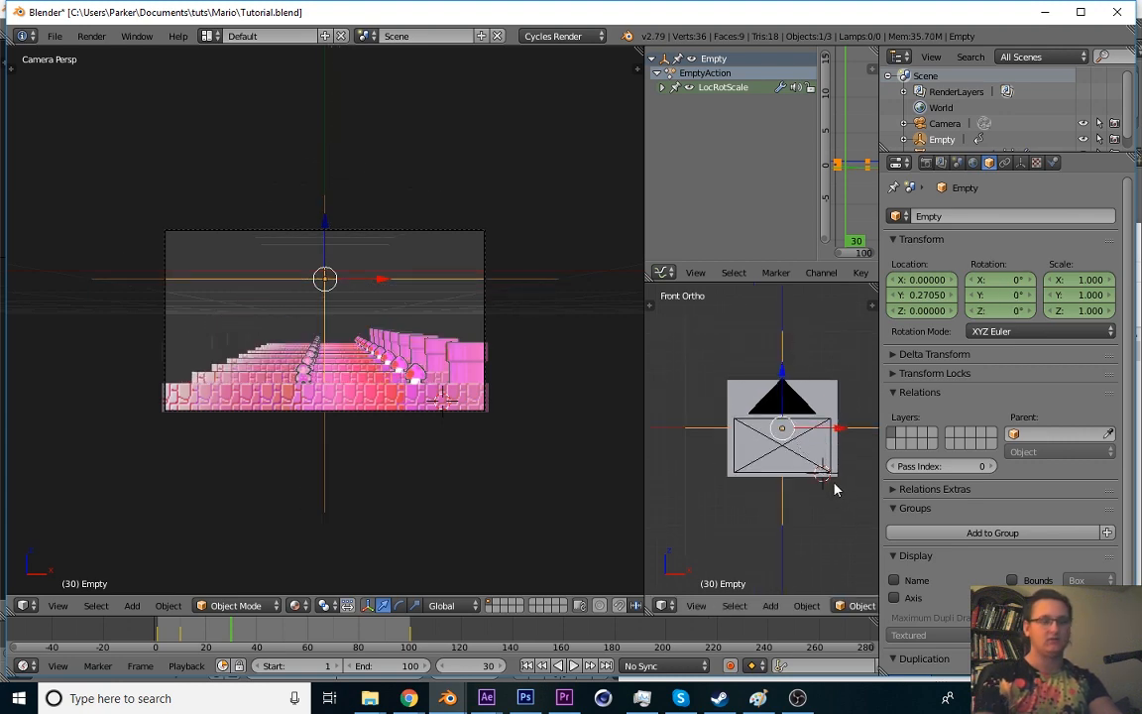
scroll(835, 486, "down", 1)
key("r")
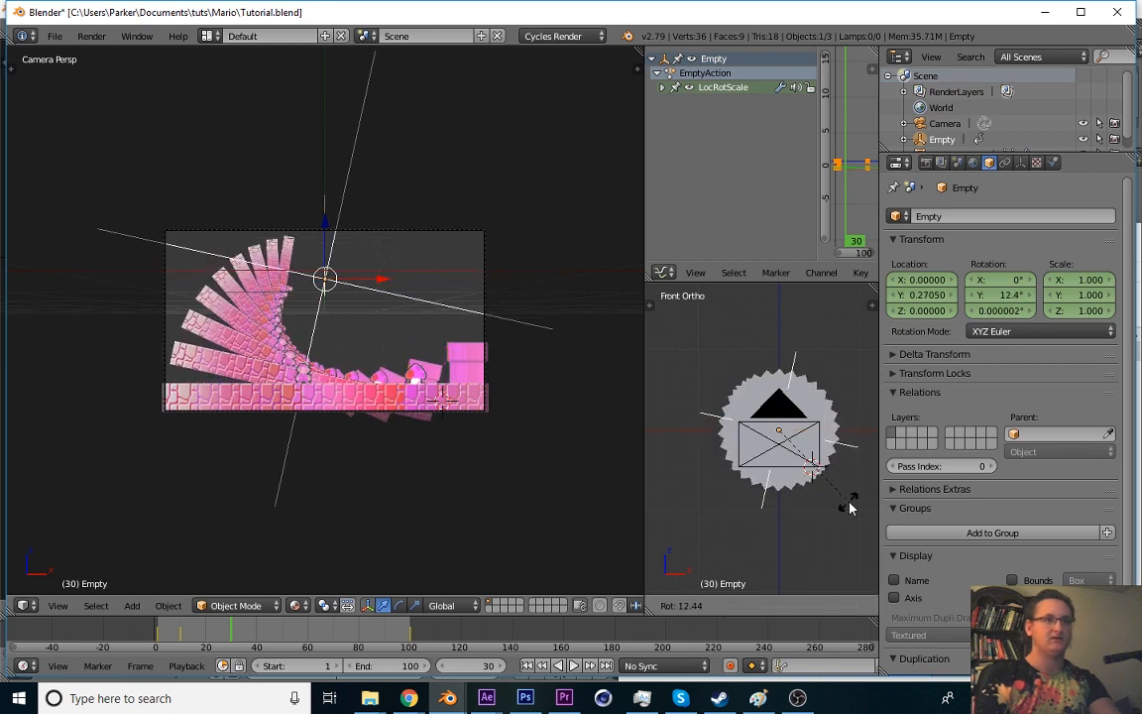
left_click(844, 497)
- Adjust the Empty to about X -0.079, Z 0.020 and 8.2° of Y rotation, and insert a LocRotScale keyframe at frame 30
key("g")
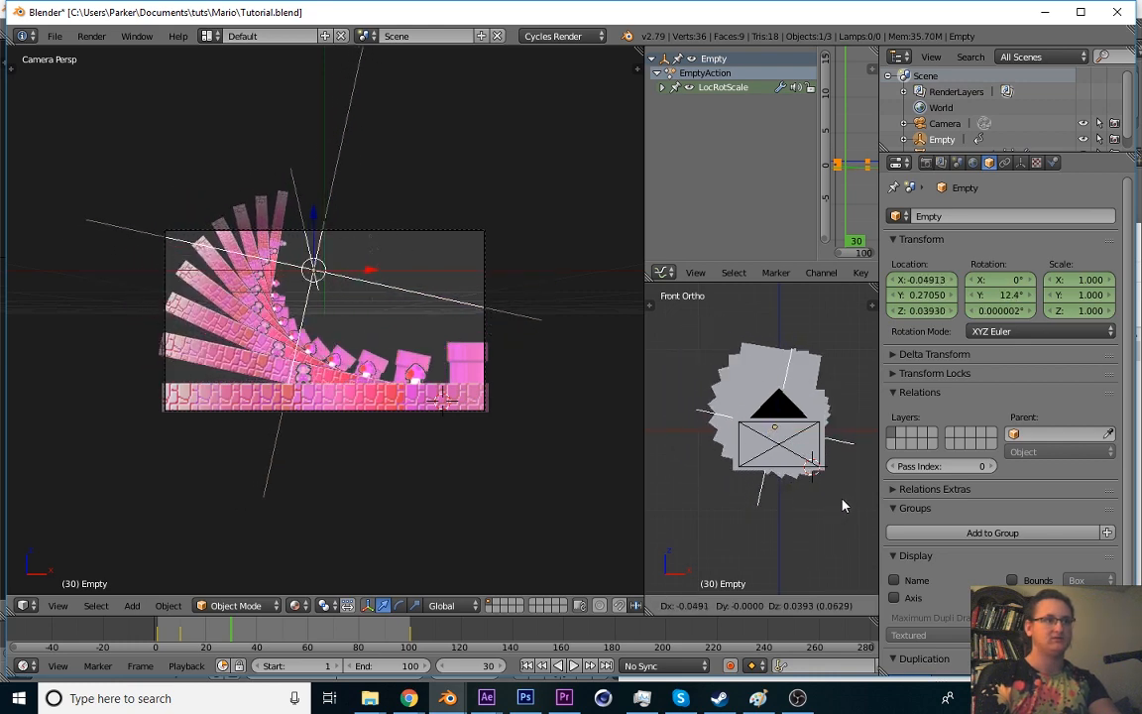
left_click(840, 502)
key("r")
left_click(847, 476)
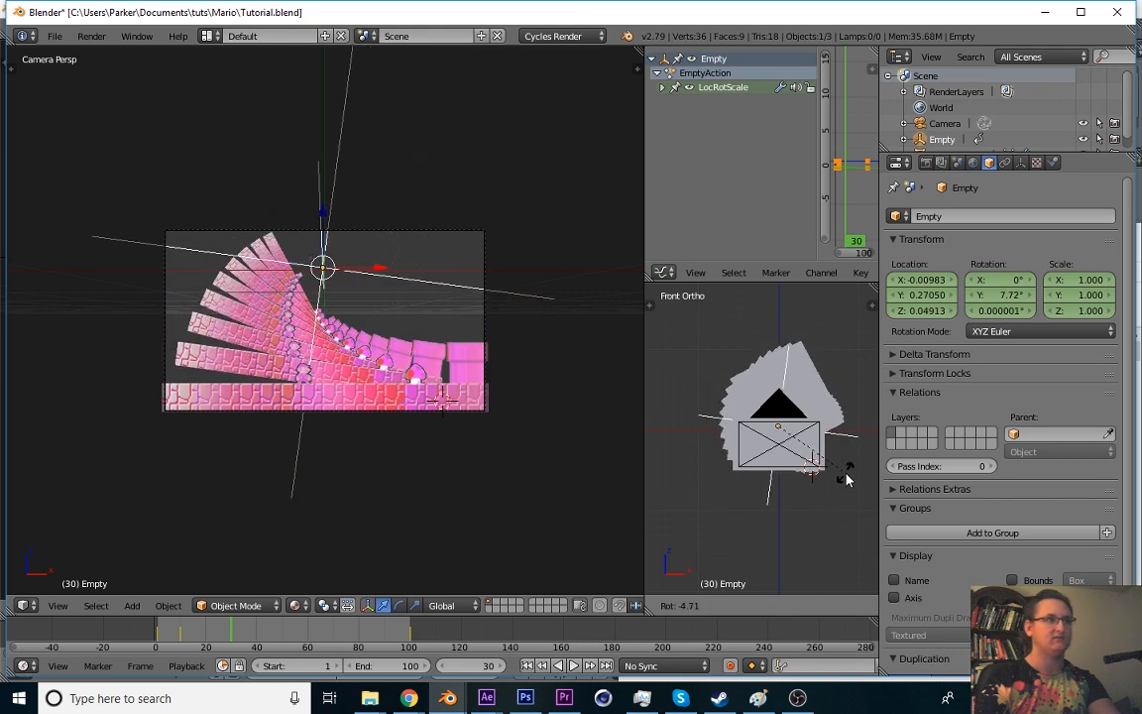
key("g")
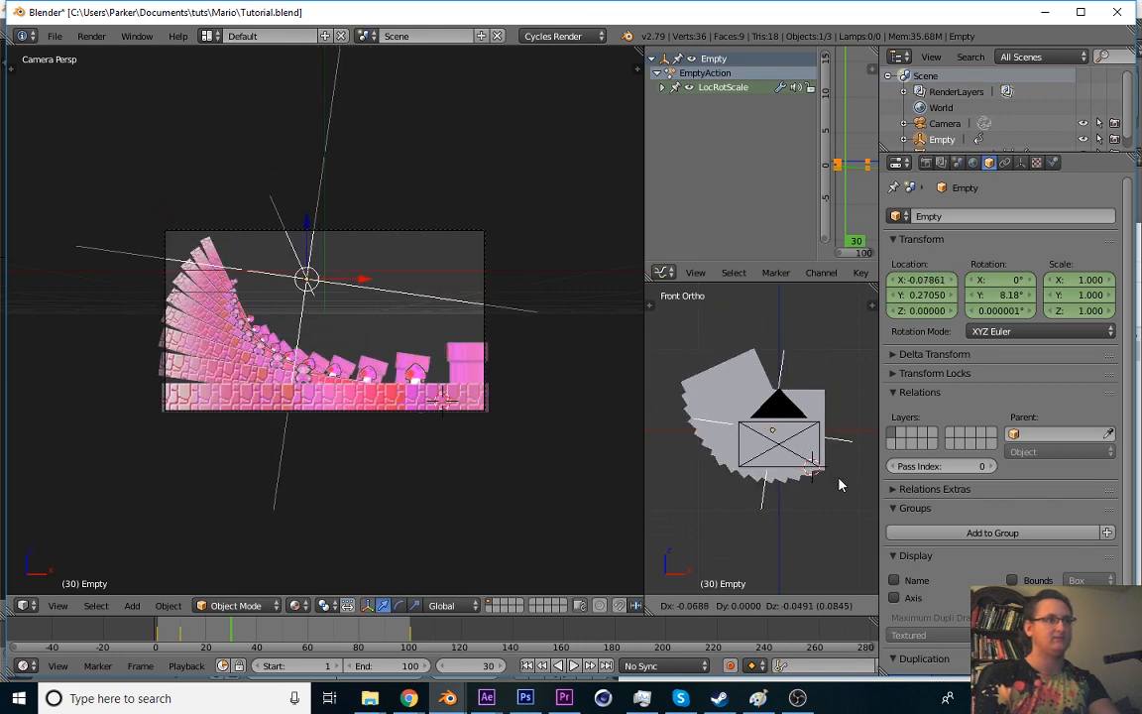
left_click(838, 484)
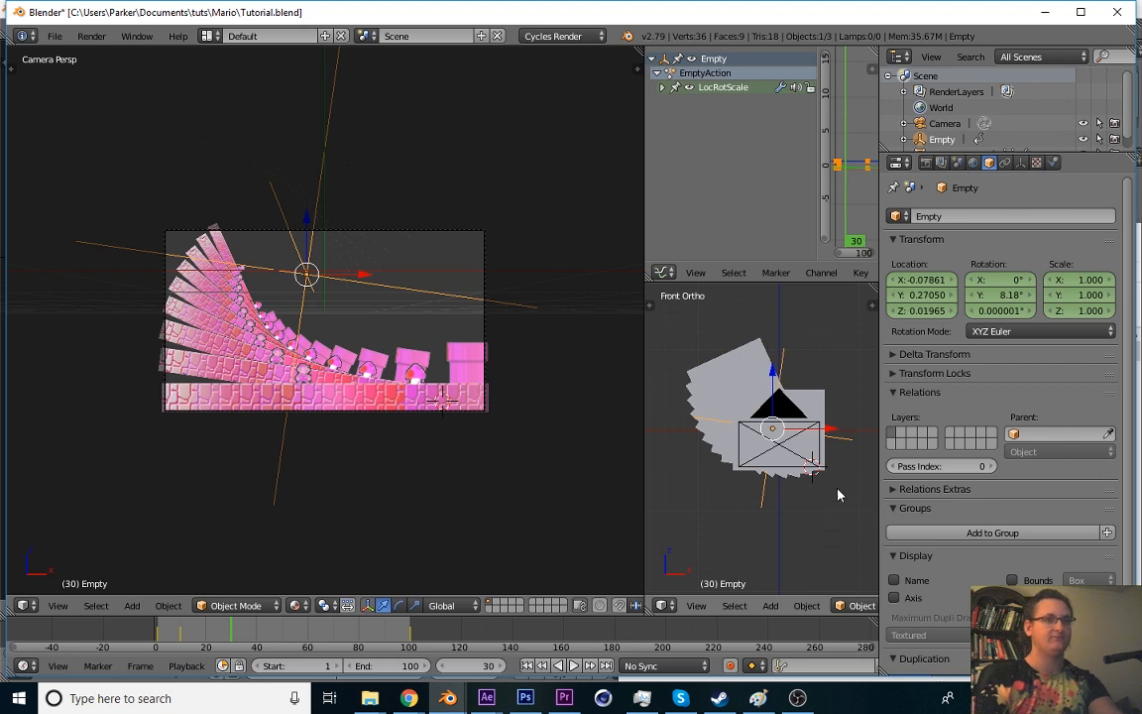
key("i")
left_click(805, 446)
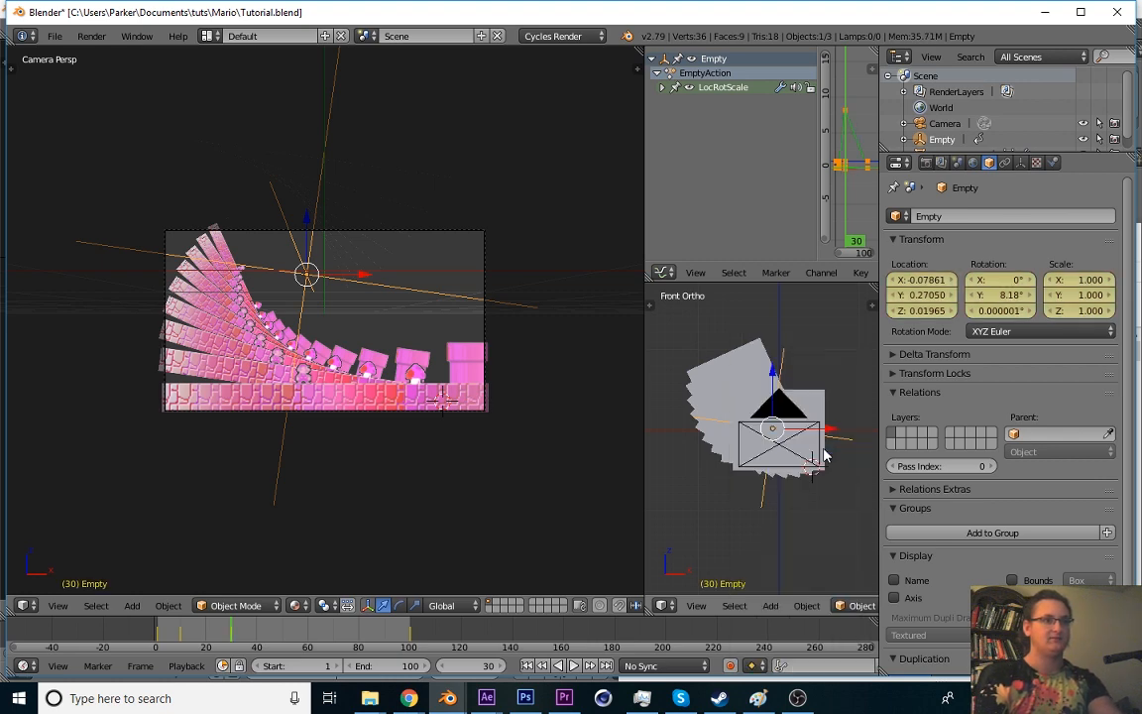
- Go to frame 50 and rotate the Empty to about -9.9° around Y so the array curls the opposite way
left_click(284, 637)
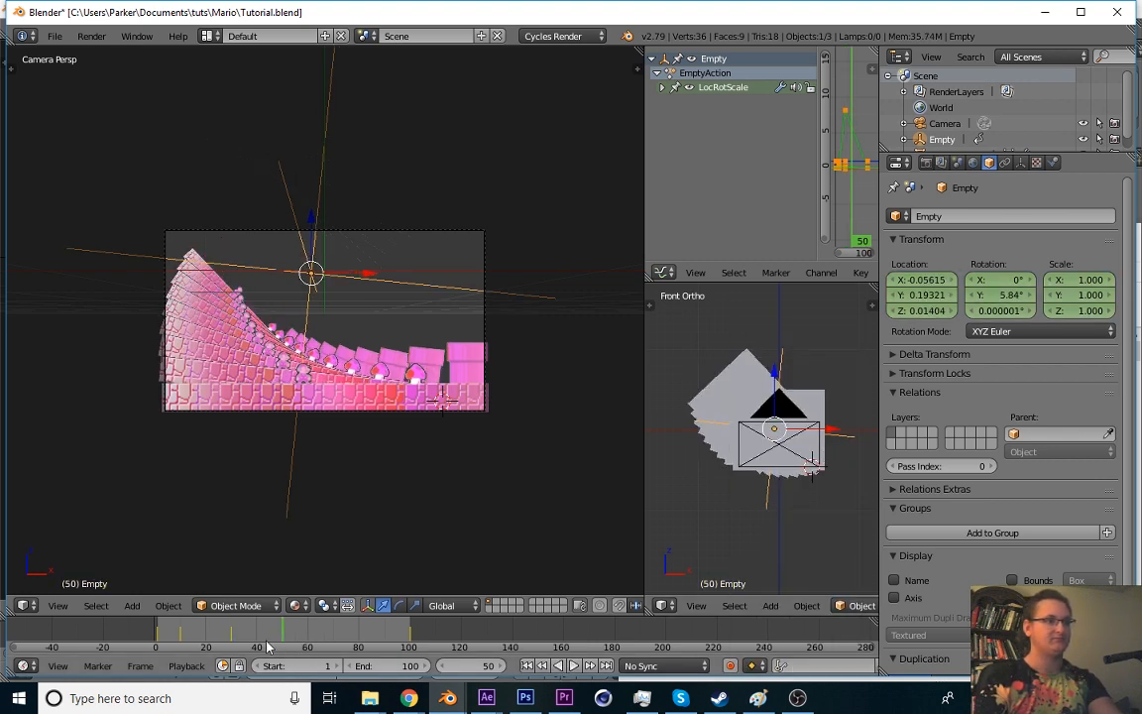
key("r")
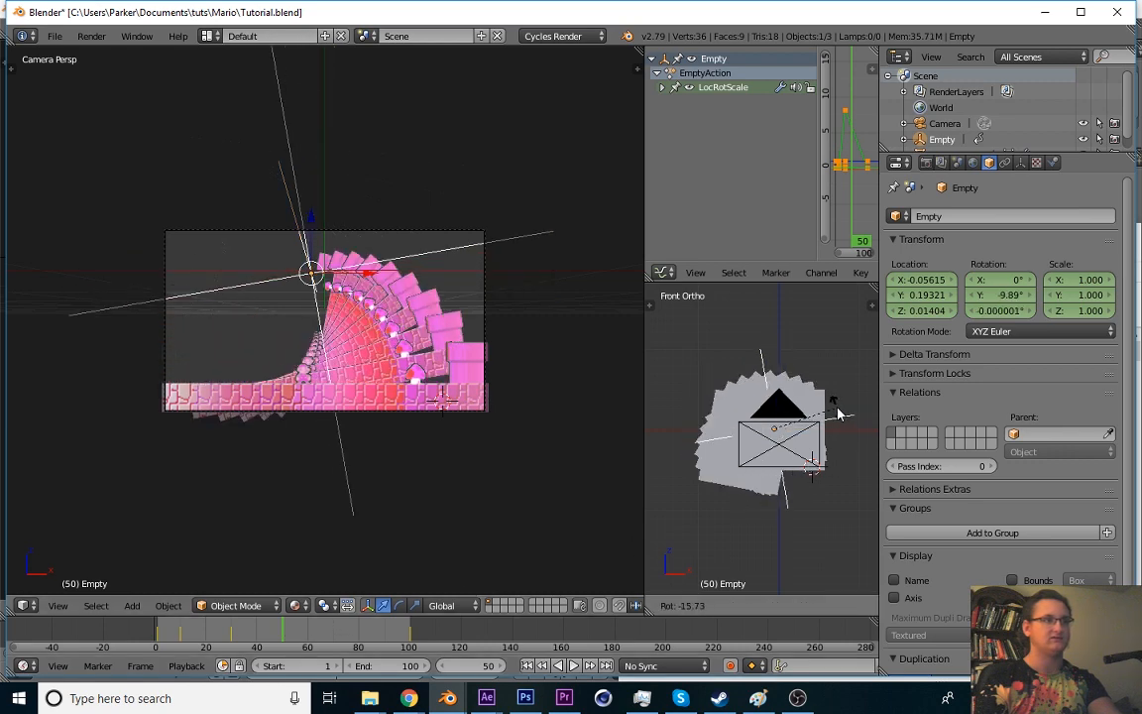
left_click(838, 415)
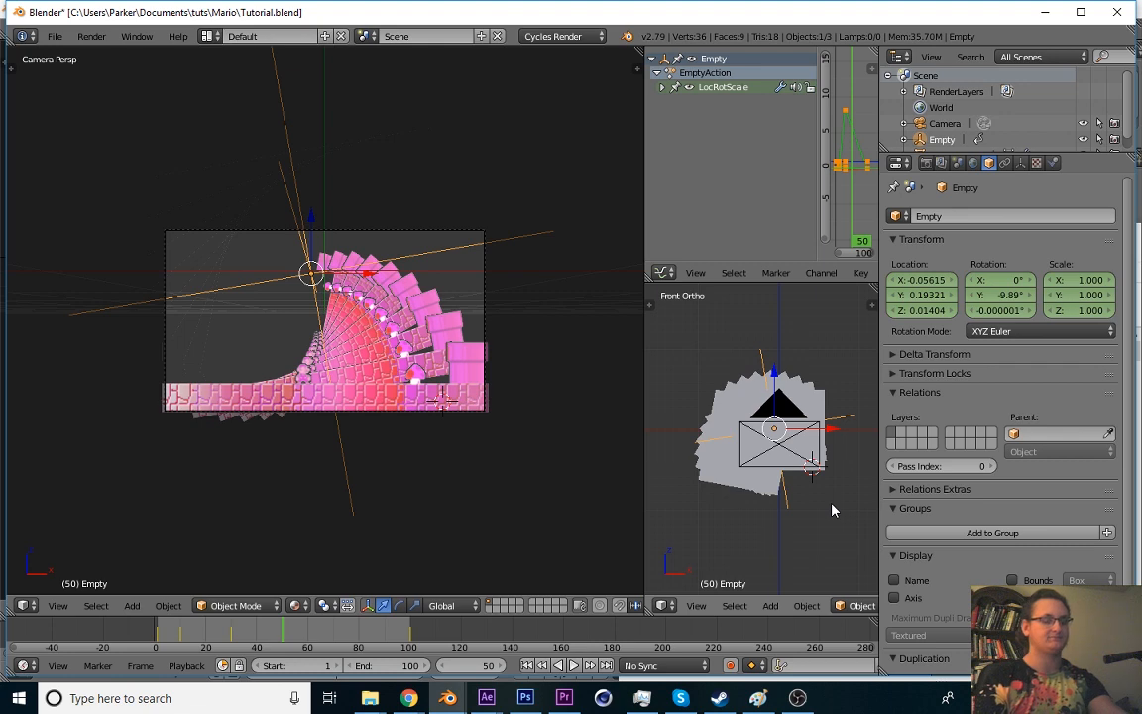
- Insert a LocRotScale keyframe for the Empty at frame 50
key("i")
left_click(827, 448)
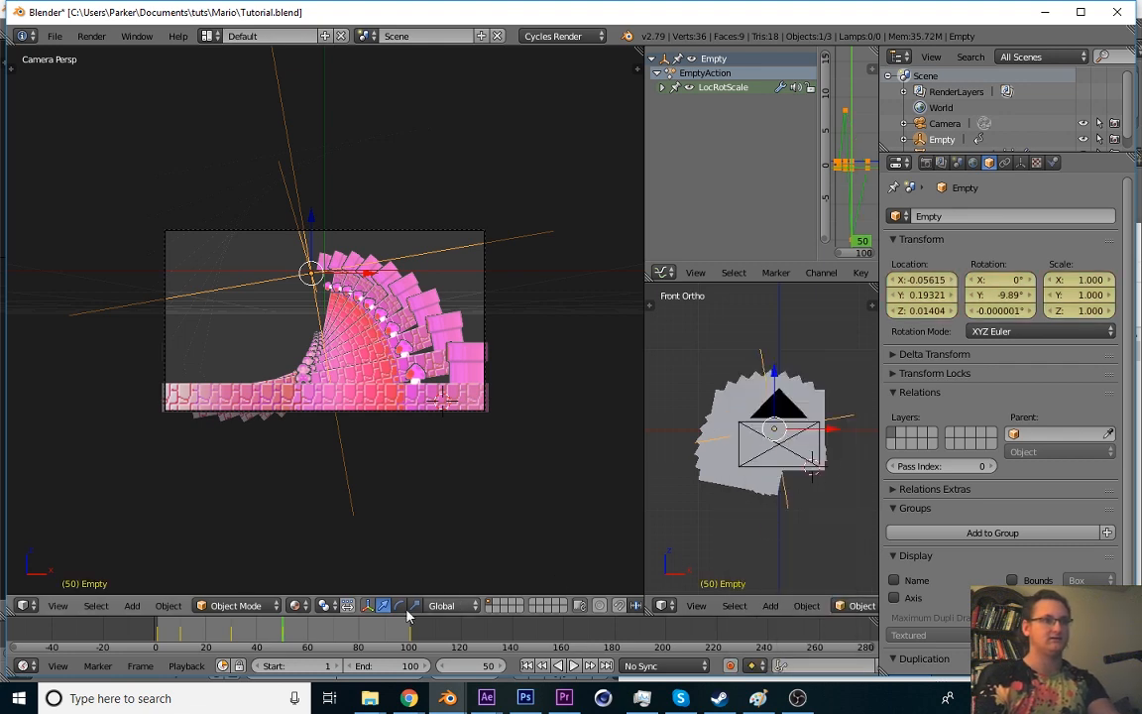
- At frame 80, move the Empty to about X -0.013, Z 0.035 and insert a LocRotScale keyframe
left_click(356, 635)
key("alt+a")
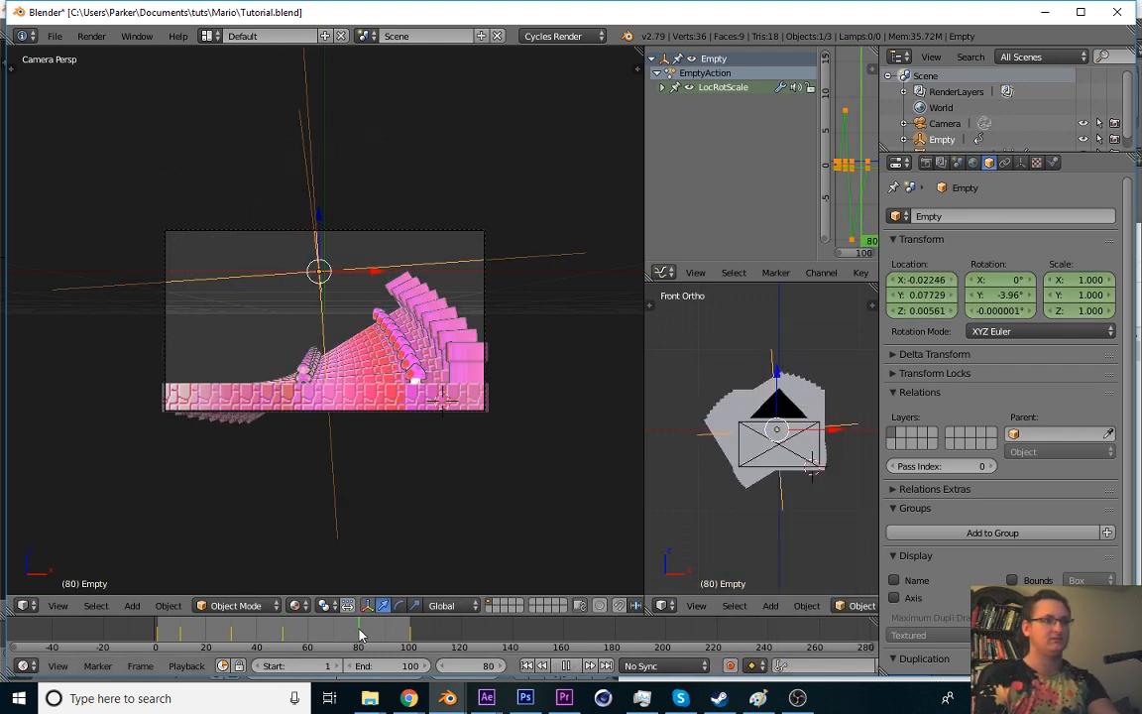
left_click(358, 633)
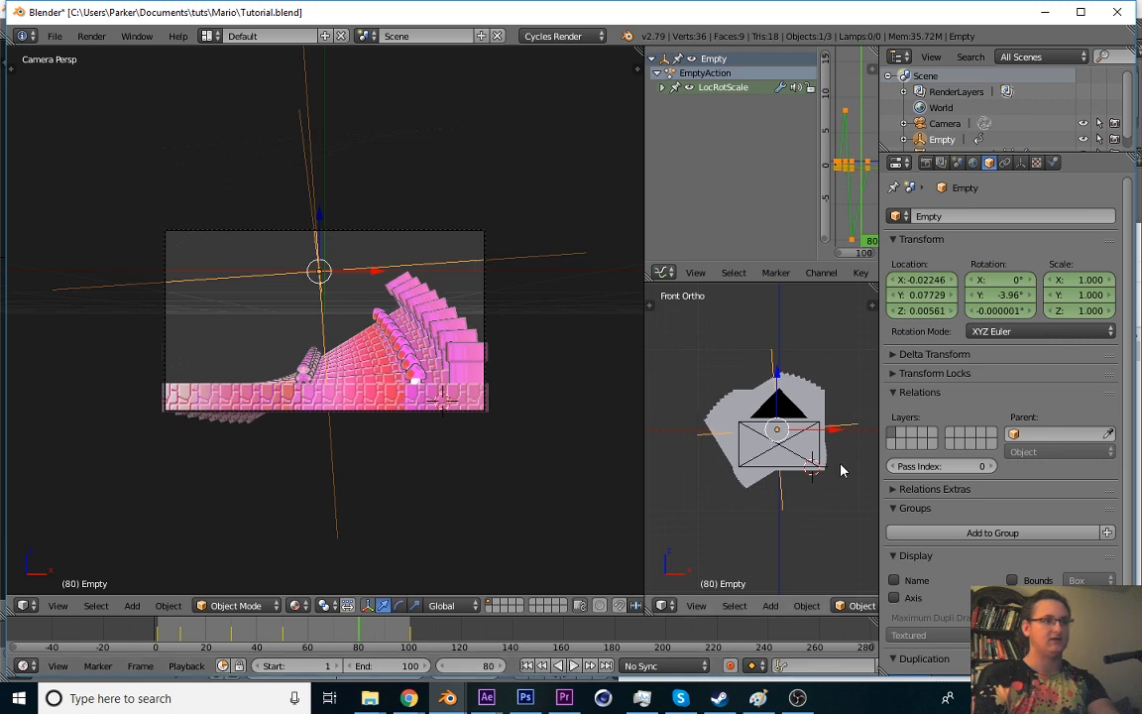
key("g")
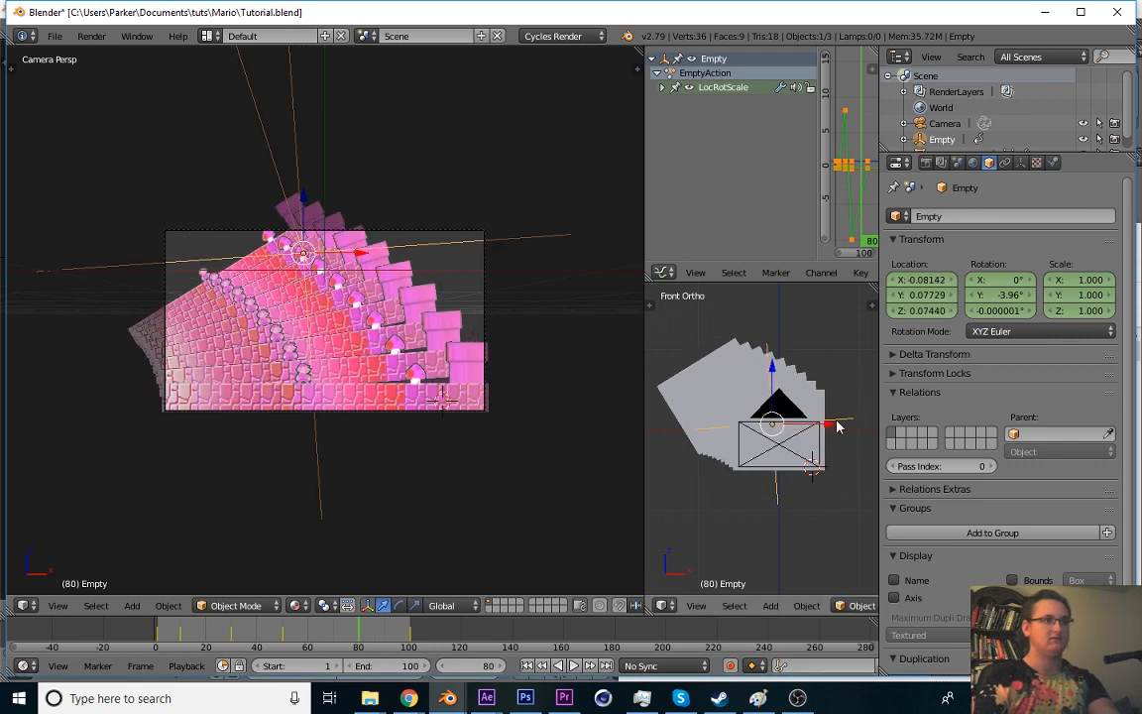
left_click(842, 418)
key("g")
left_click(849, 422)
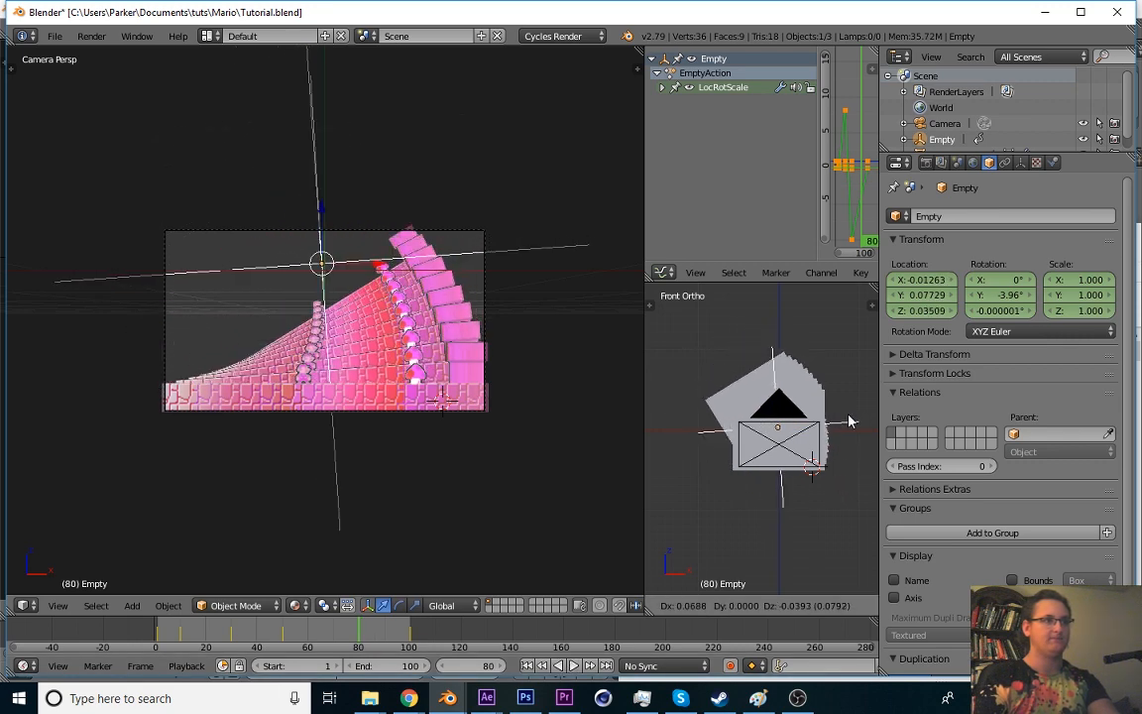
key("i")
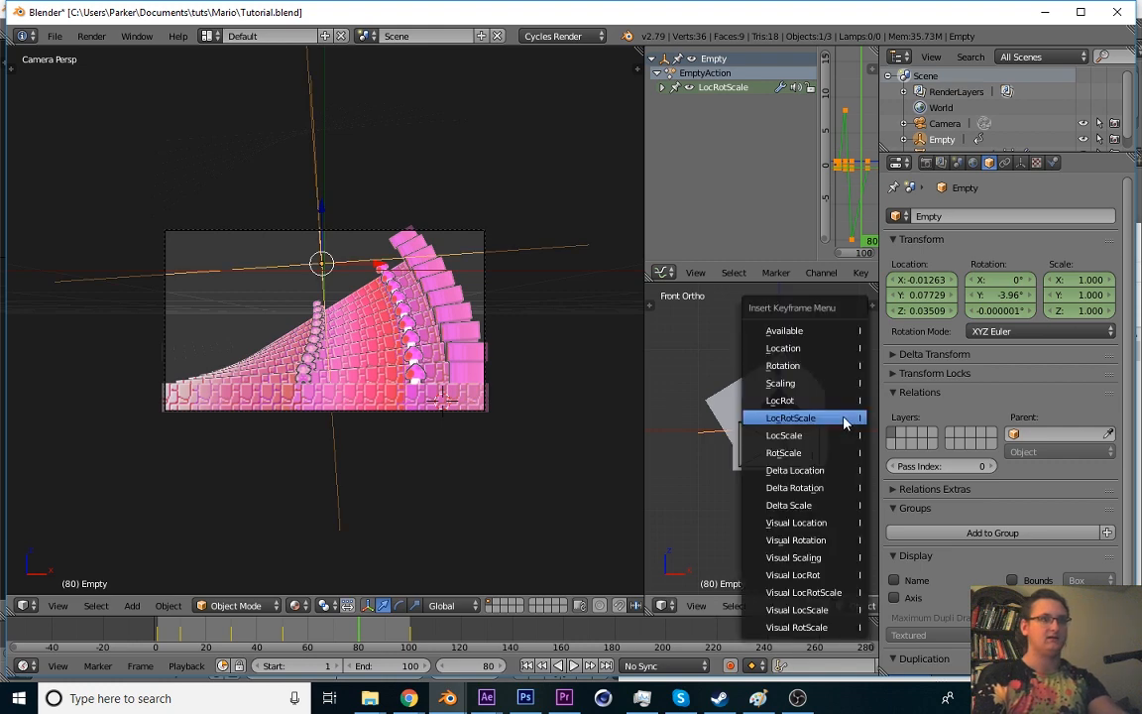
left_click(798, 490)
- Preview the twisting animation, and switch the camera view to Rendered shading to check the trail's colours up to frame 100
left_click(575, 665)
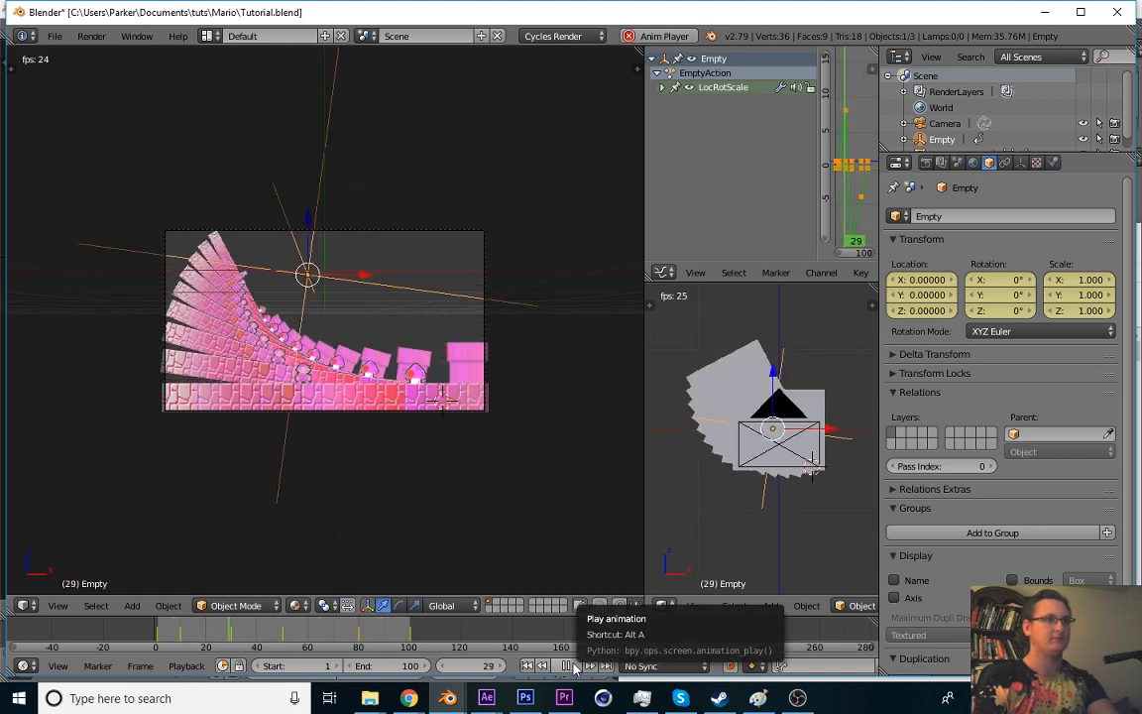
left_click(575, 667)
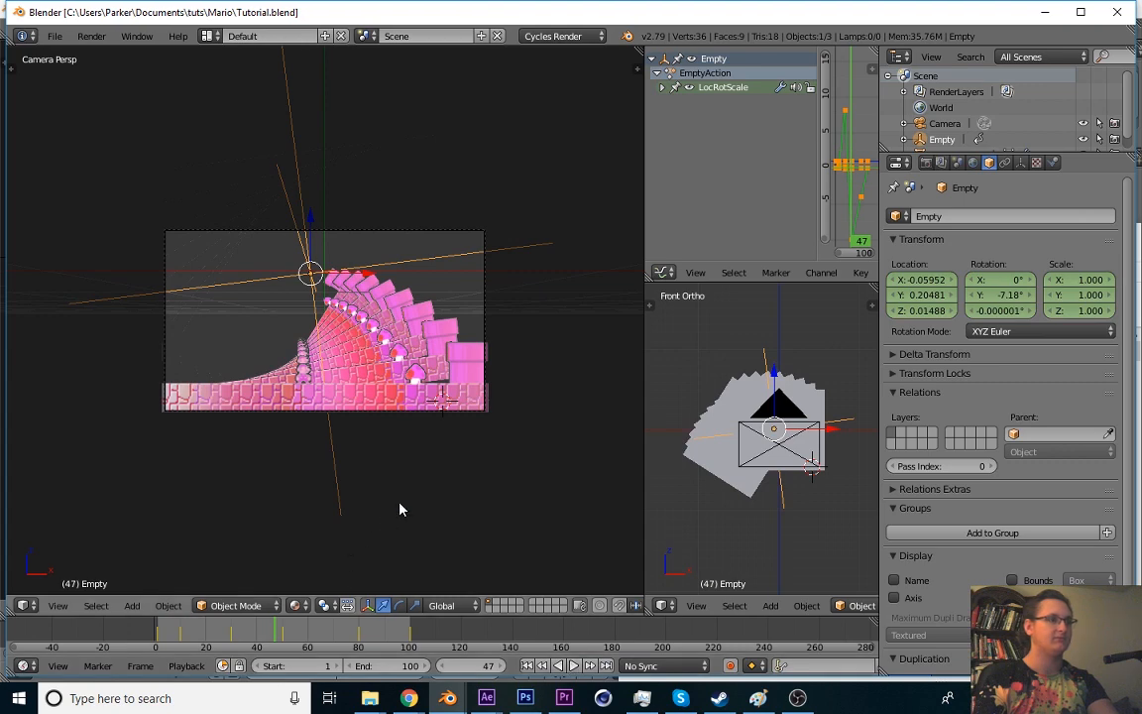
left_click(302, 605)
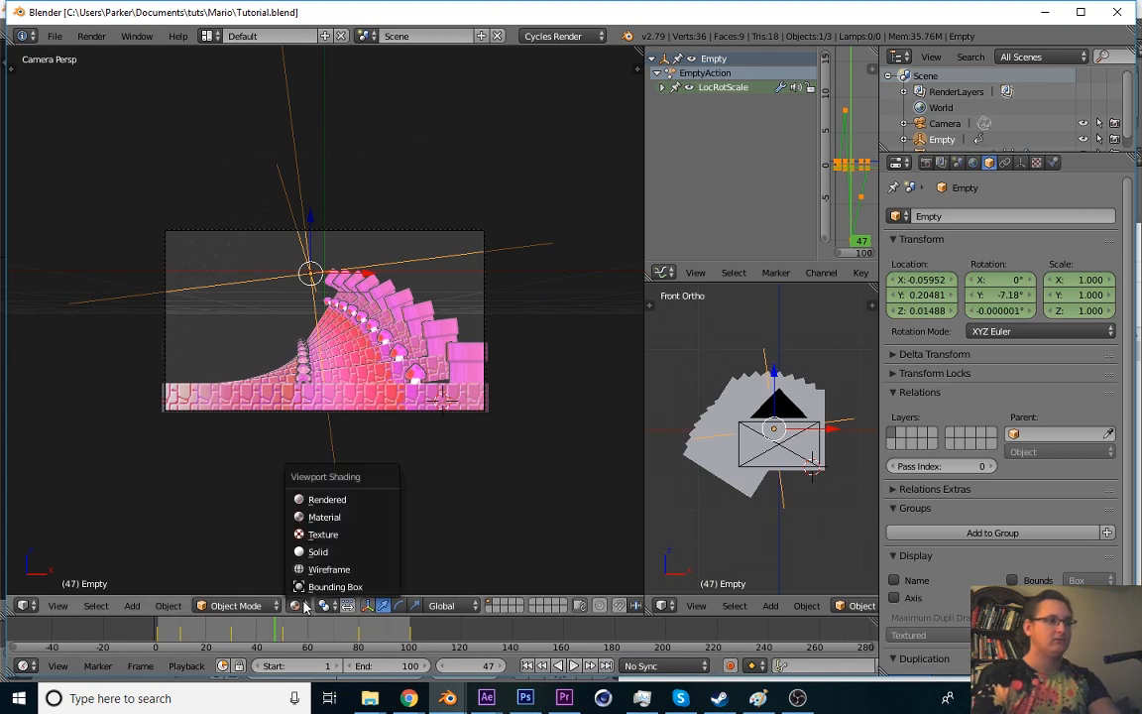
left_click(330, 501)
key("alt+a")
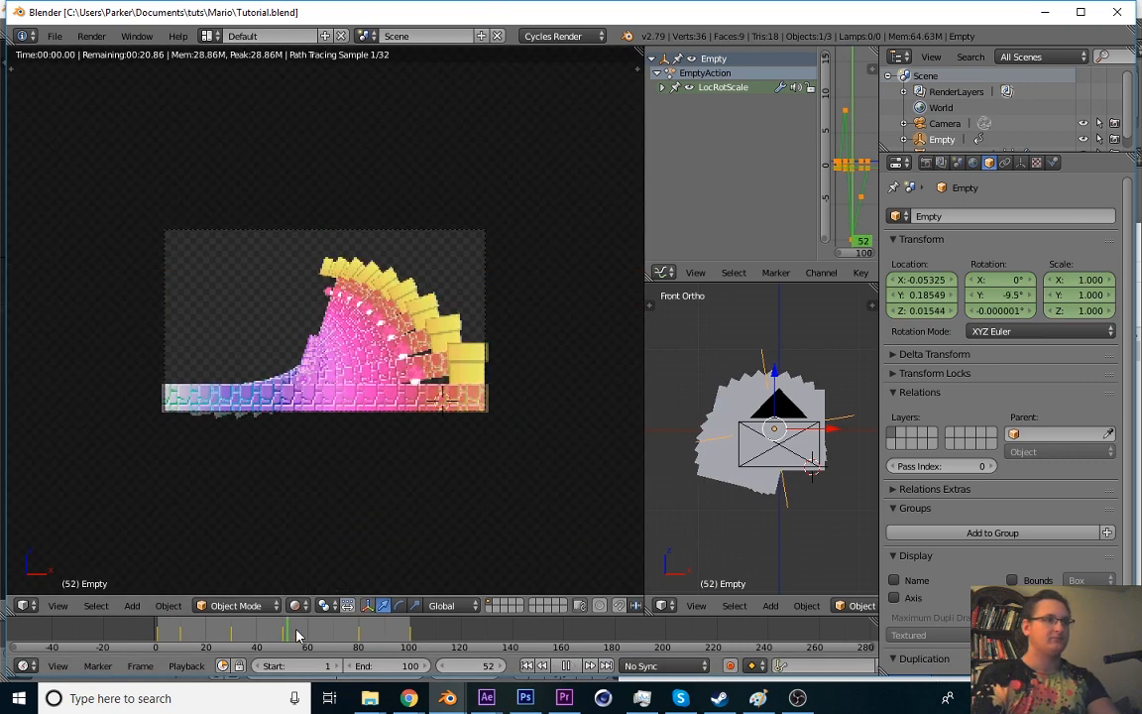
key("alt+a")
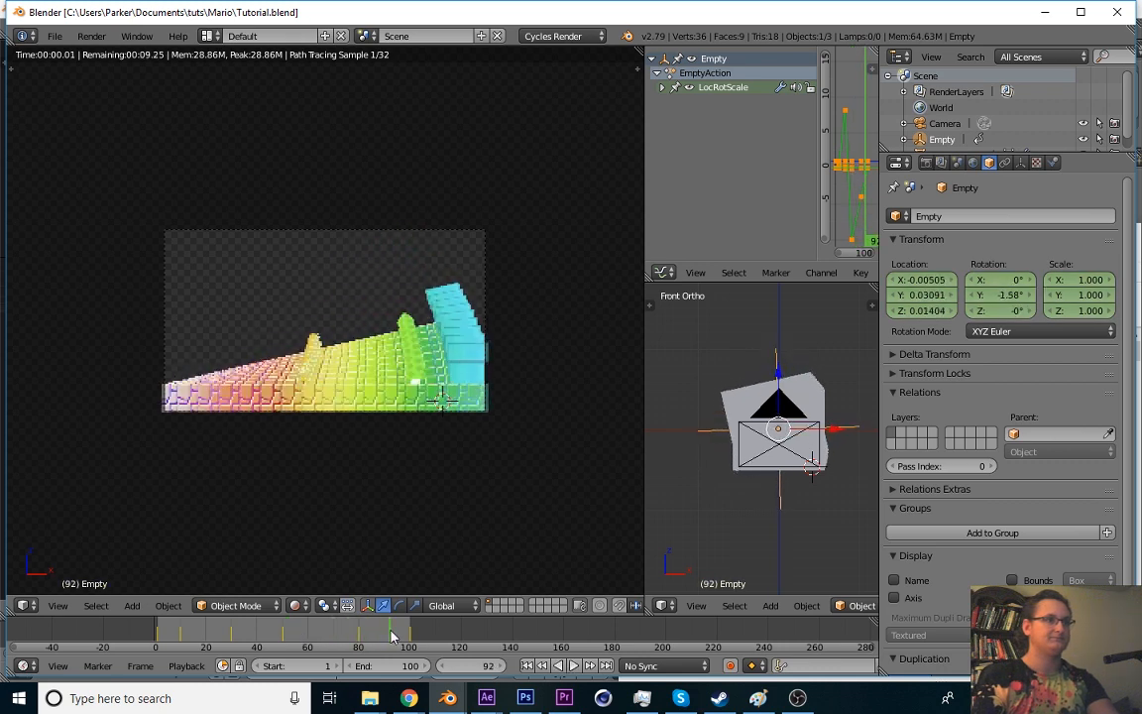
left_click(604, 666)
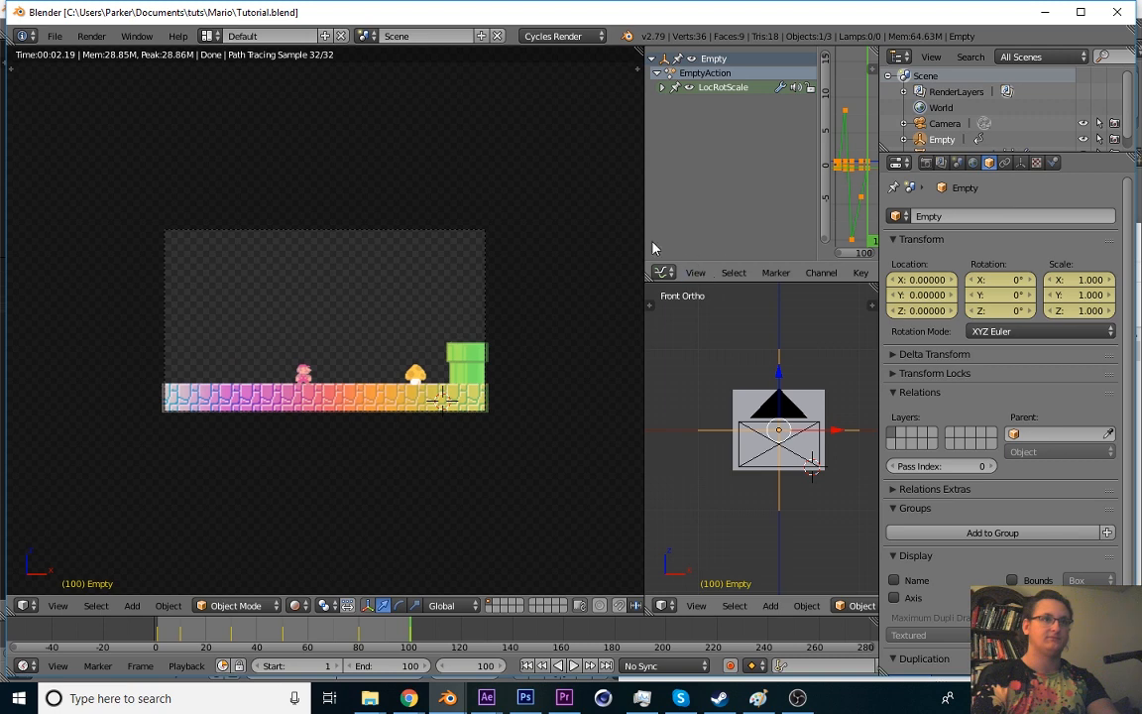
- Widen the graph editor and set all of the Empty's keyframes to Linear interpolation
left_click_drag(645, 248, 535, 278)
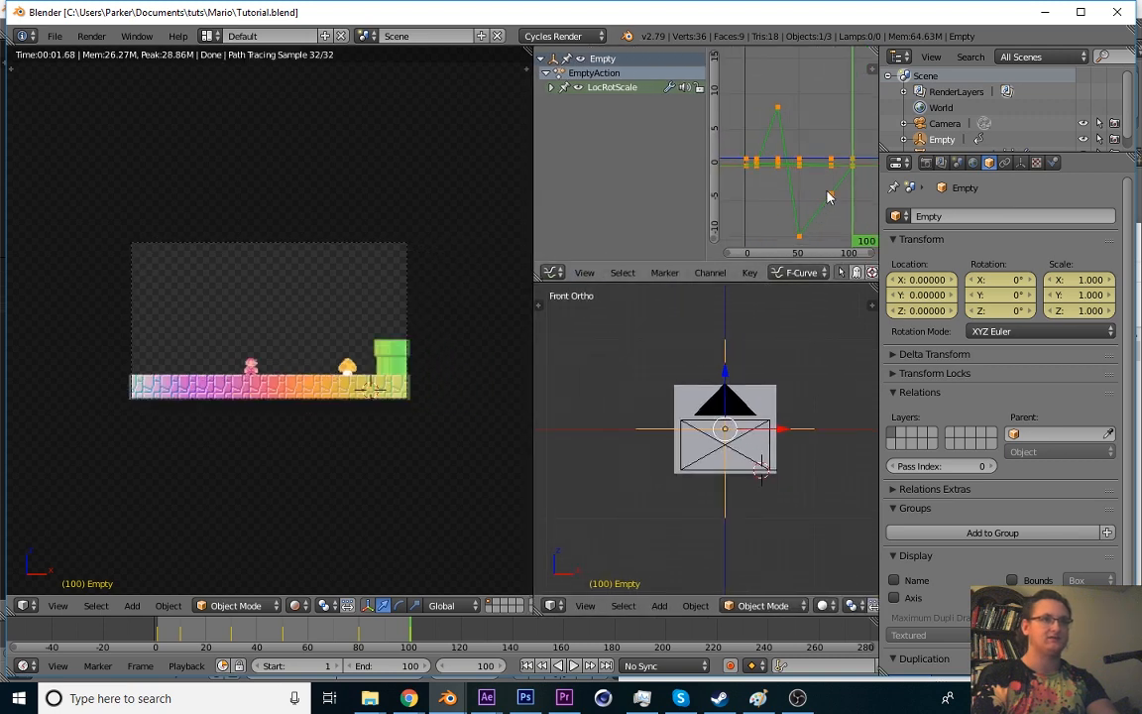
key("a")
key("a")
key("t")
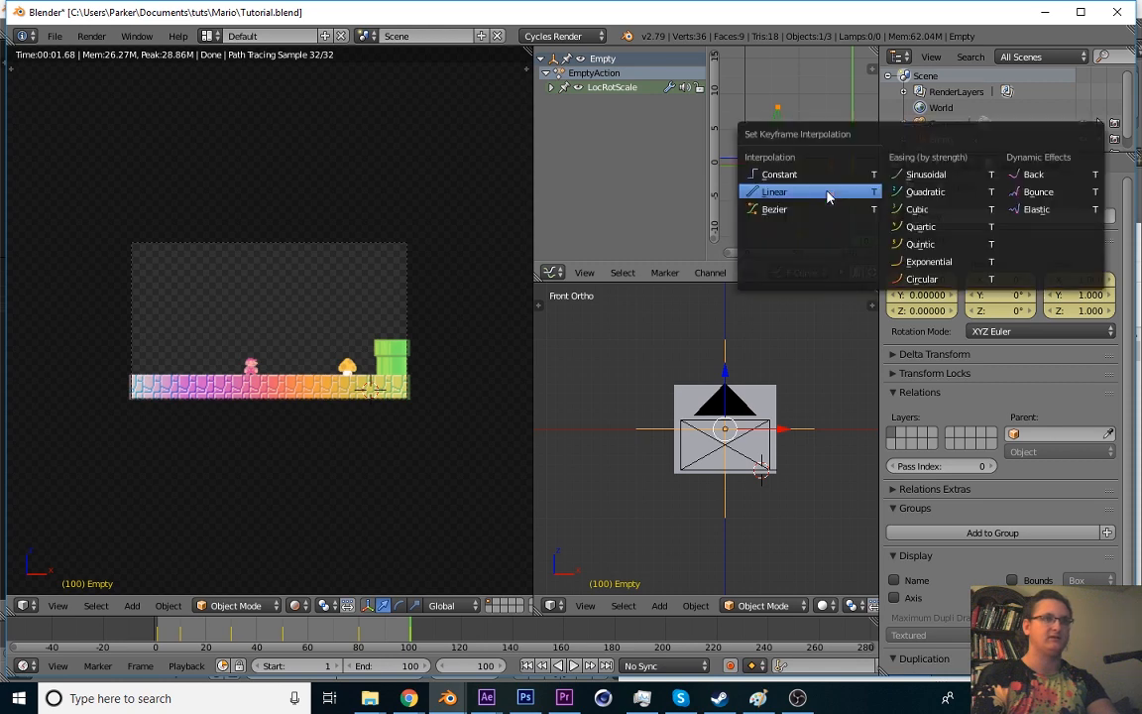
key("t")
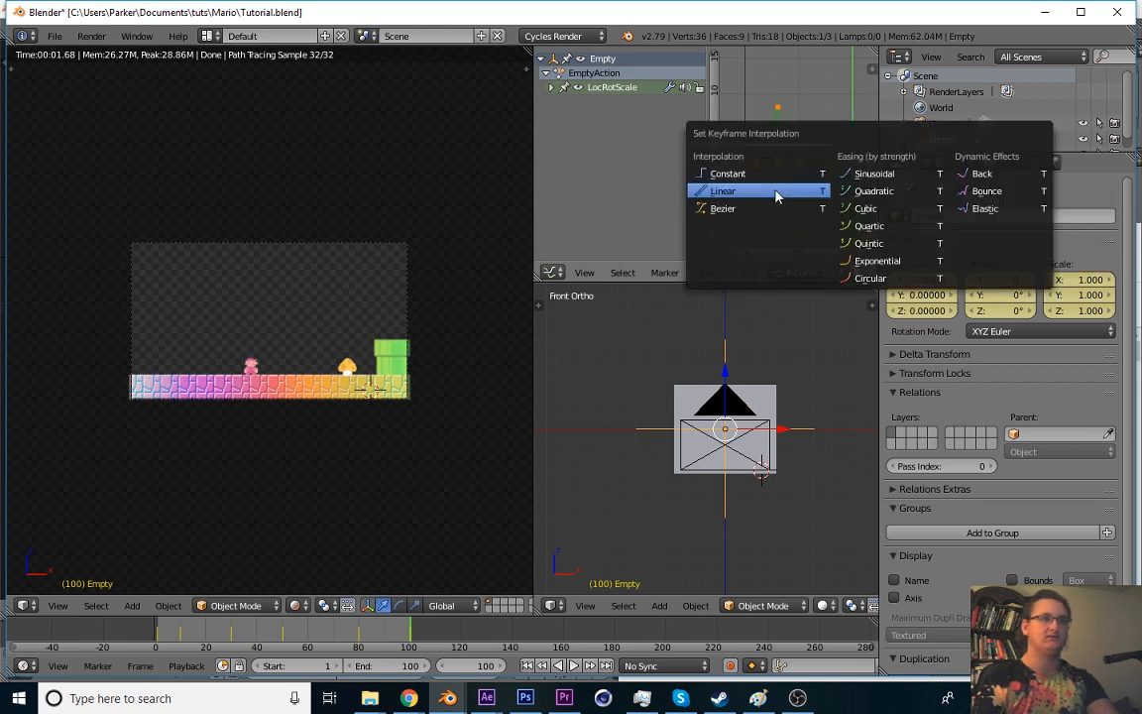
left_click(776, 193)
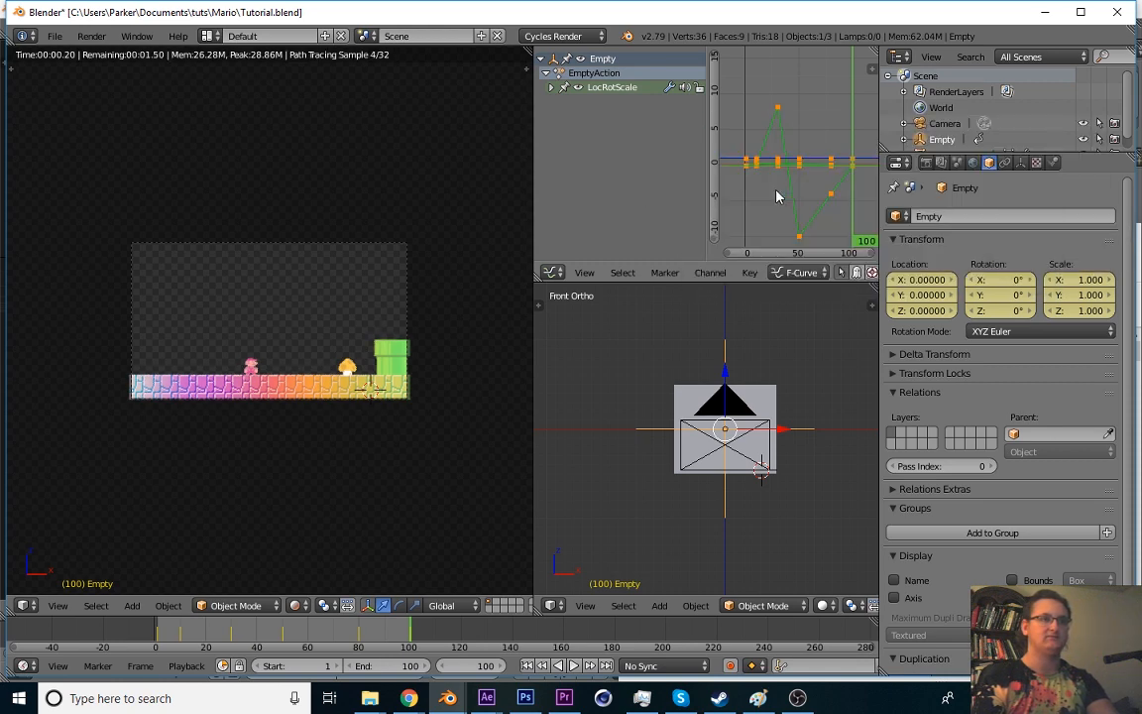
- Examine the scene's render dimensions, frame range and output settings
left_click(927, 164)
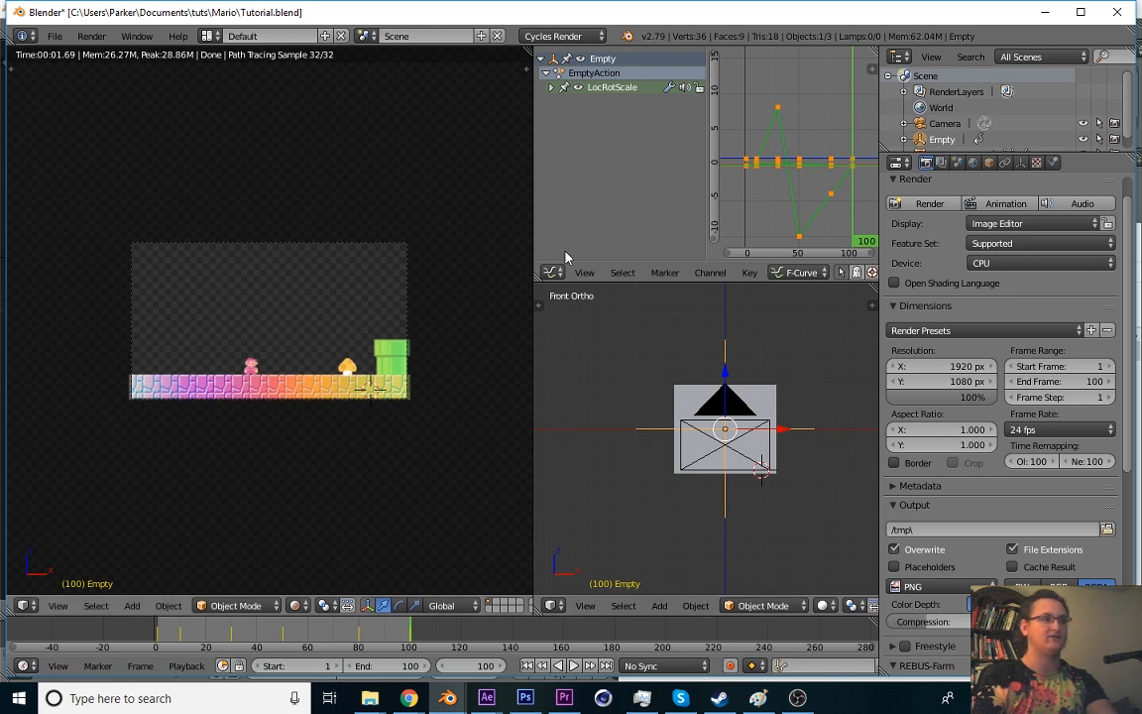
scroll(1011, 371, "down", 5)
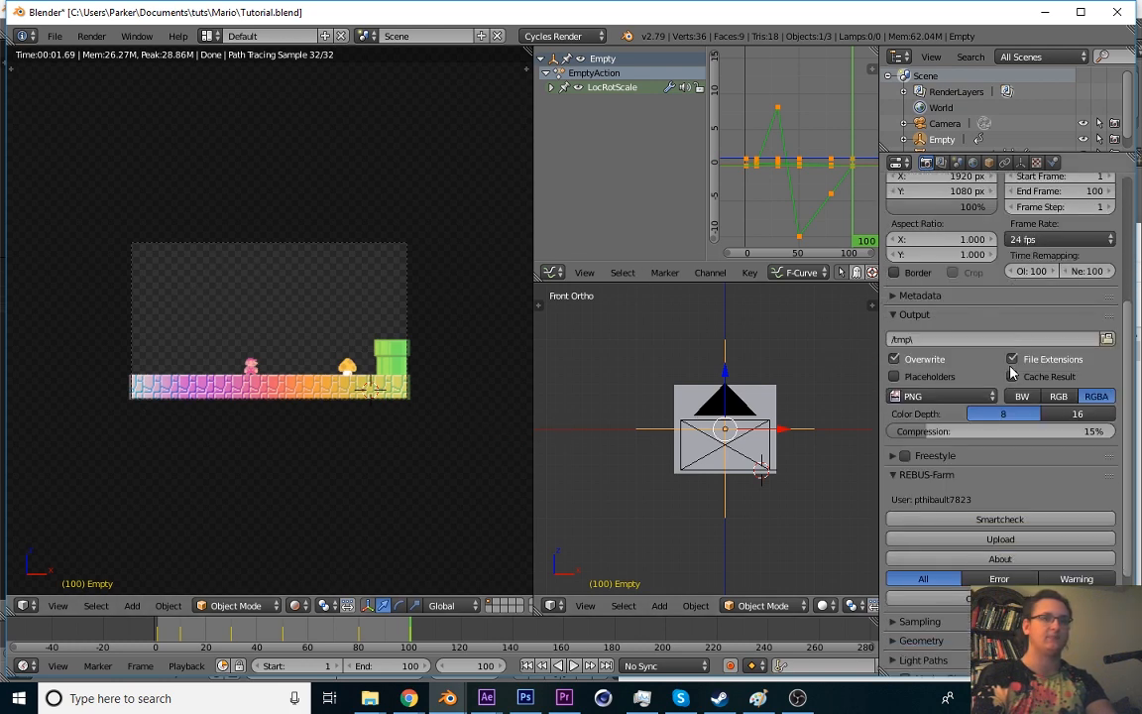
scroll(1009, 367, "up", 6)
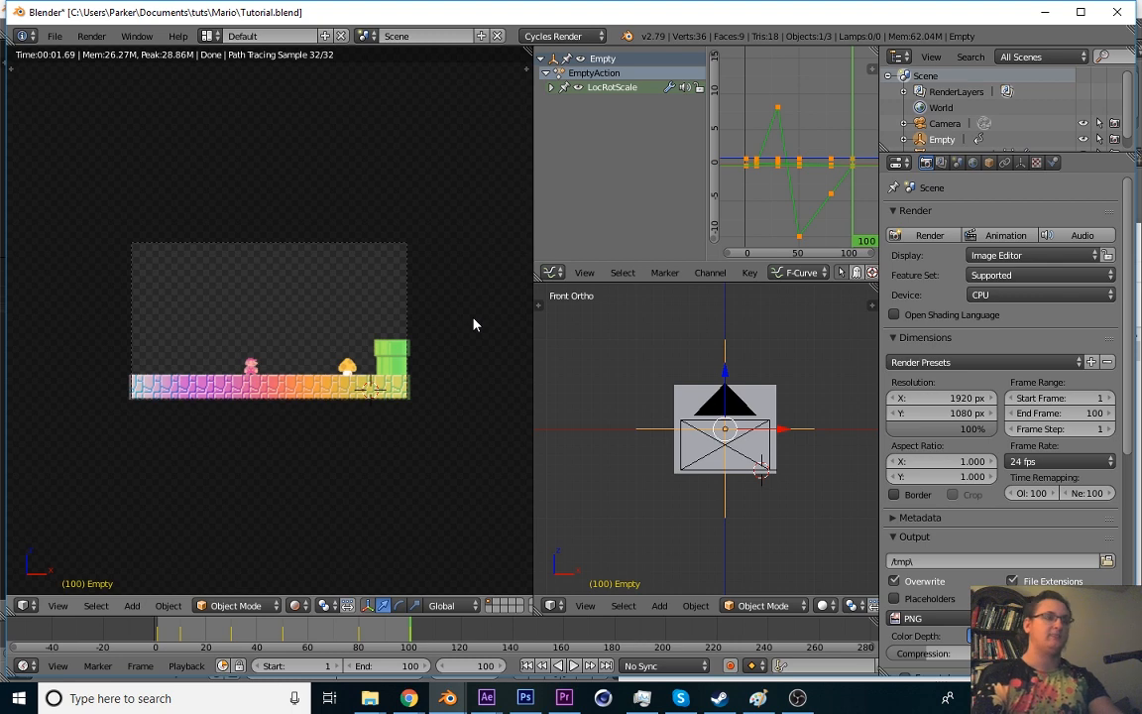
- Preview the rendered animation with the linear keyframes through to frame 101
key("alt+a")
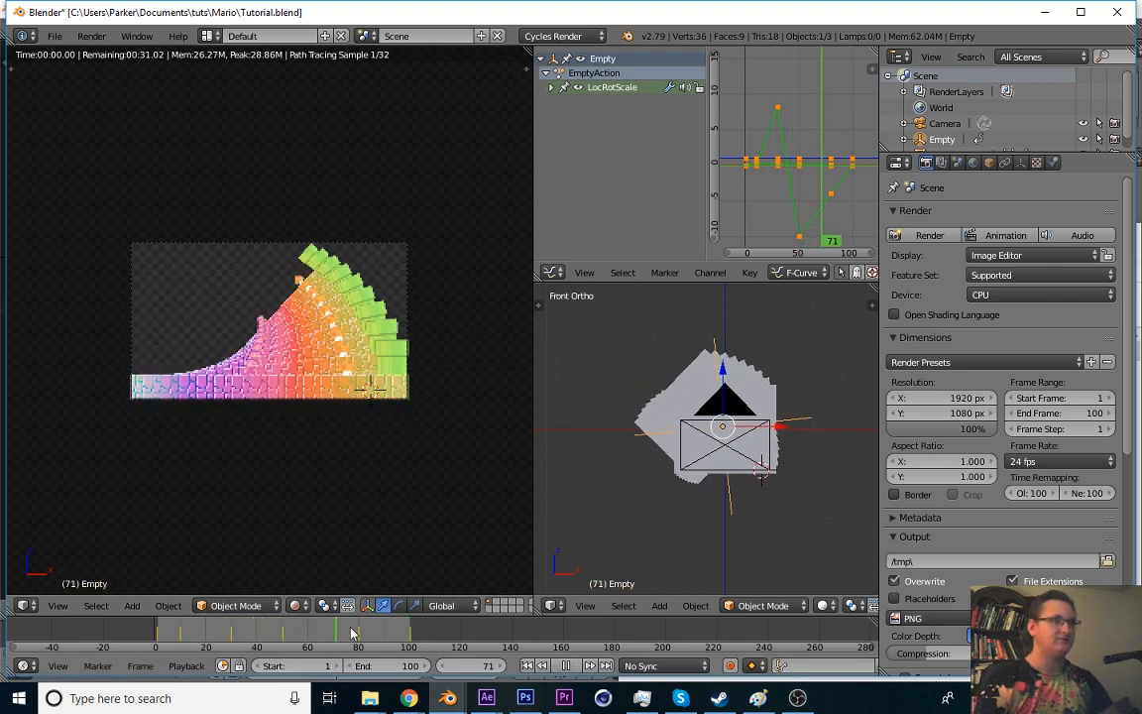
left_click_drag(374, 628, 412, 623)
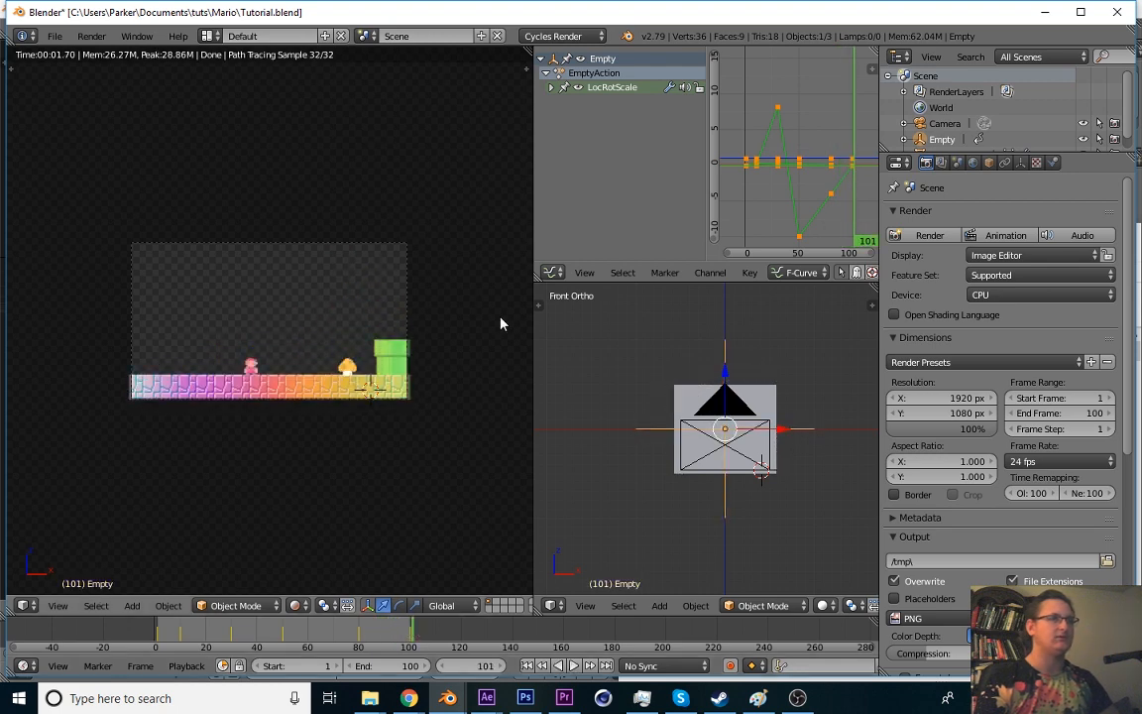